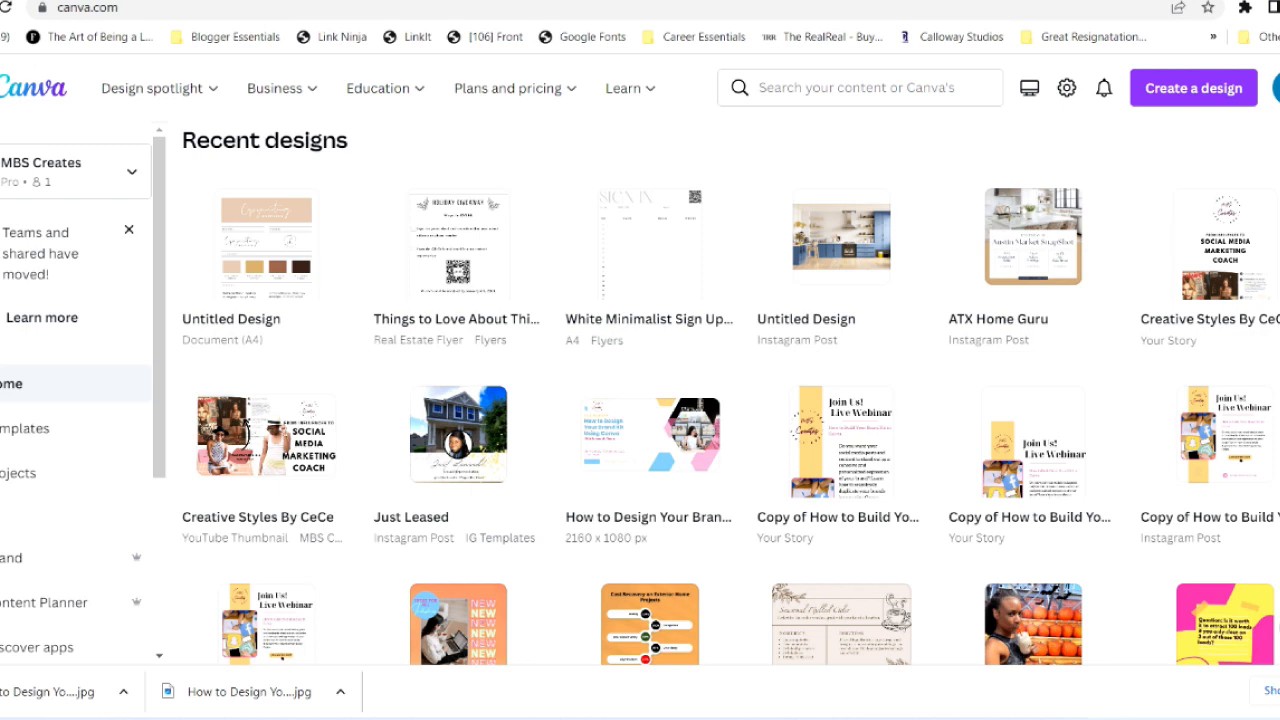
# Switch to the Copy Writing brand board and examine its logos, colour palette and brand fonts
pyautogui.hotkey('ctrl', 'Tab')
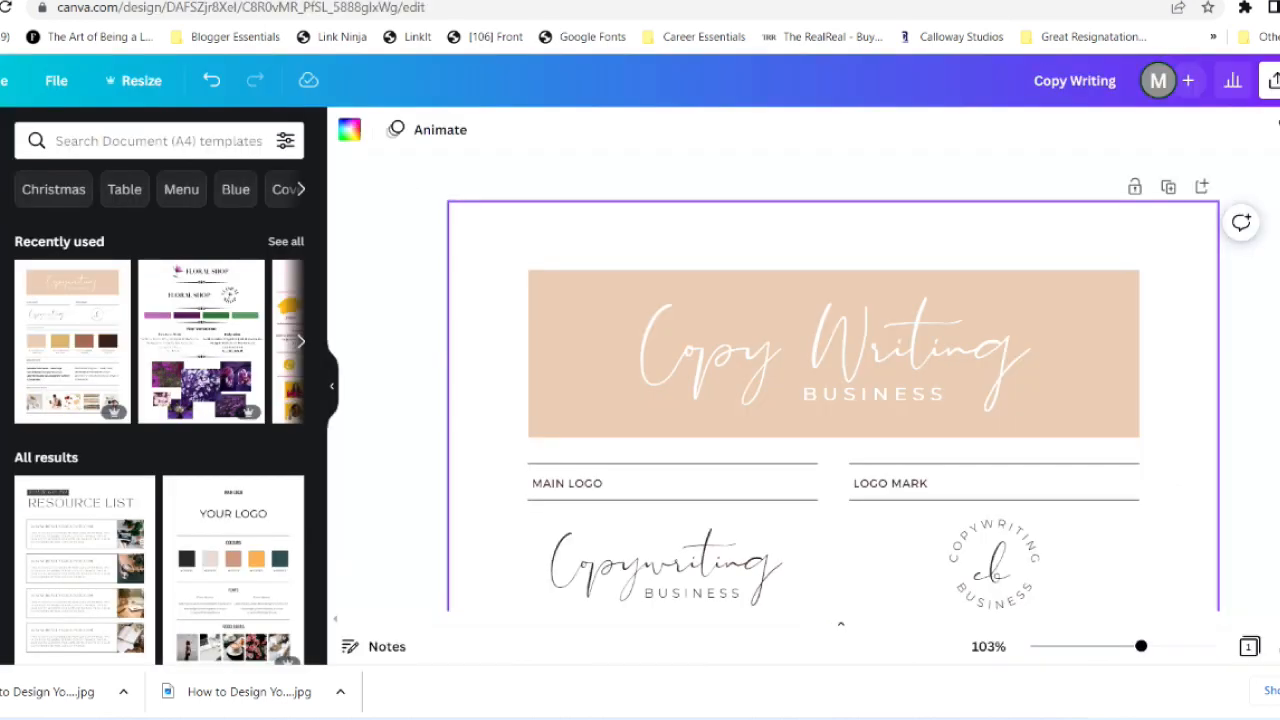
pyautogui.click(1141, 647)
pyautogui.moveTo(1141, 647); pyautogui.dragTo(1066, 659)
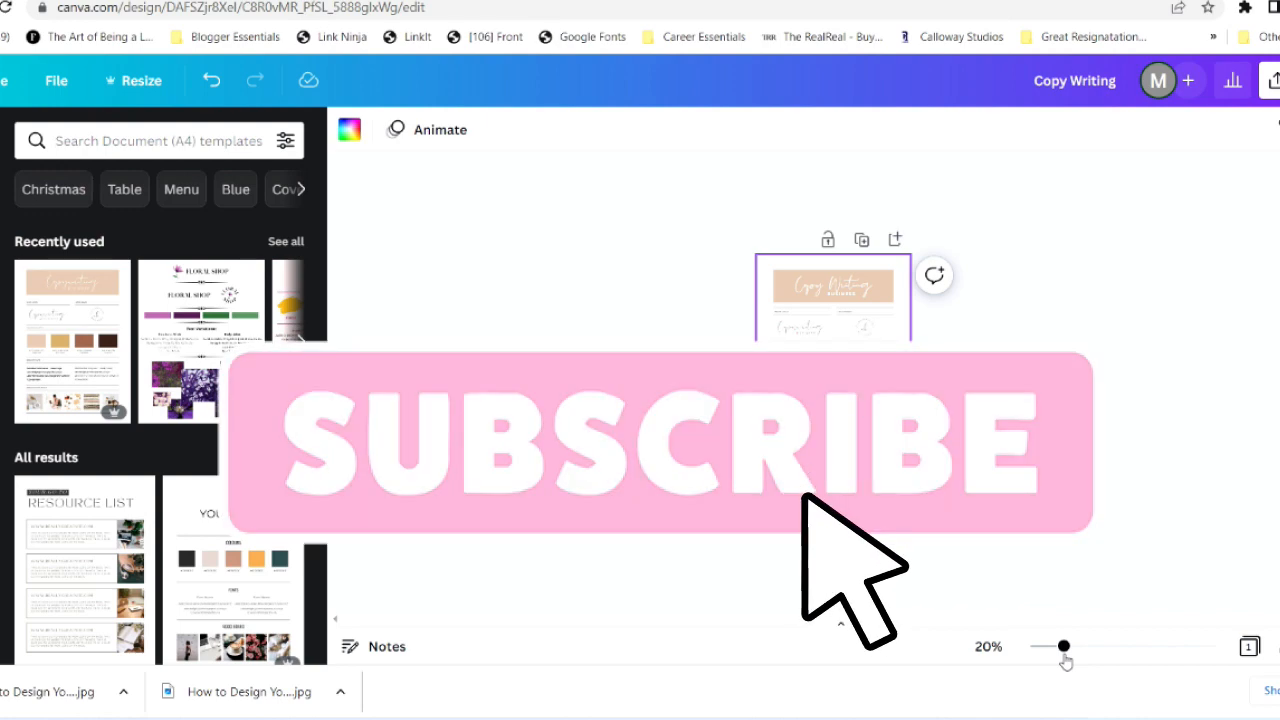
pyautogui.click(1065, 656)
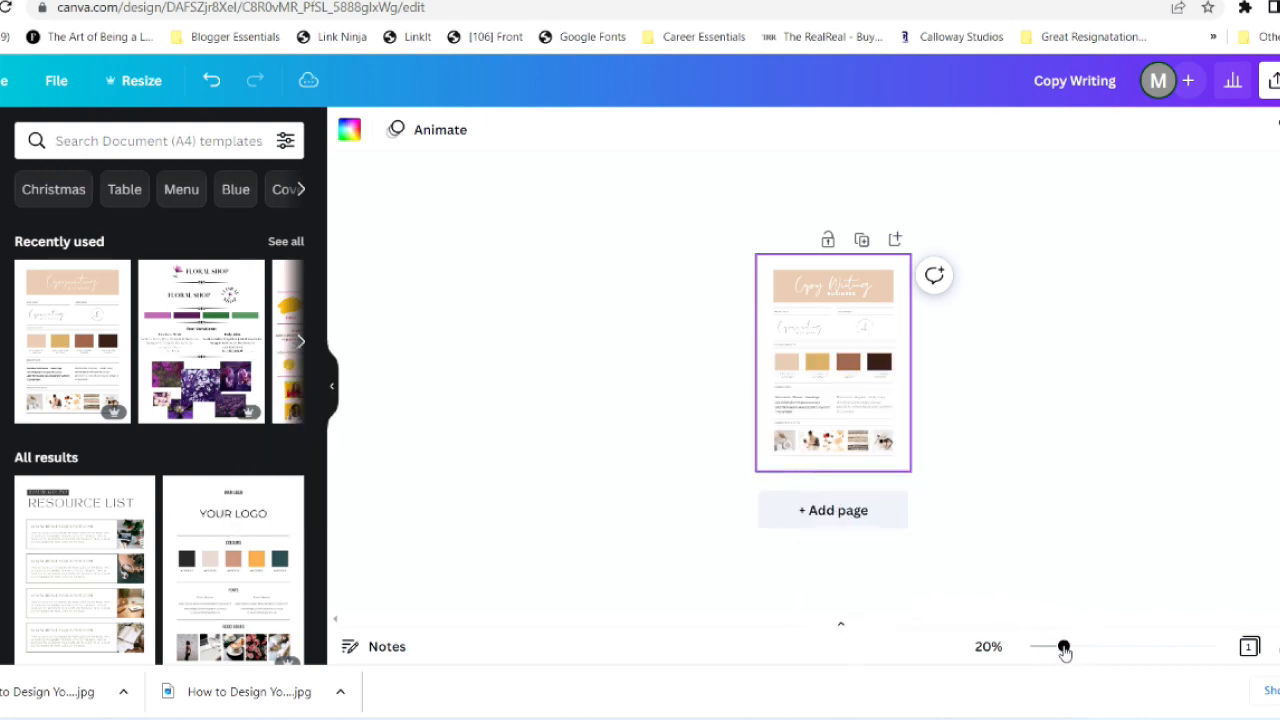
pyautogui.moveTo(1063, 648); pyautogui.dragTo(1127, 655)
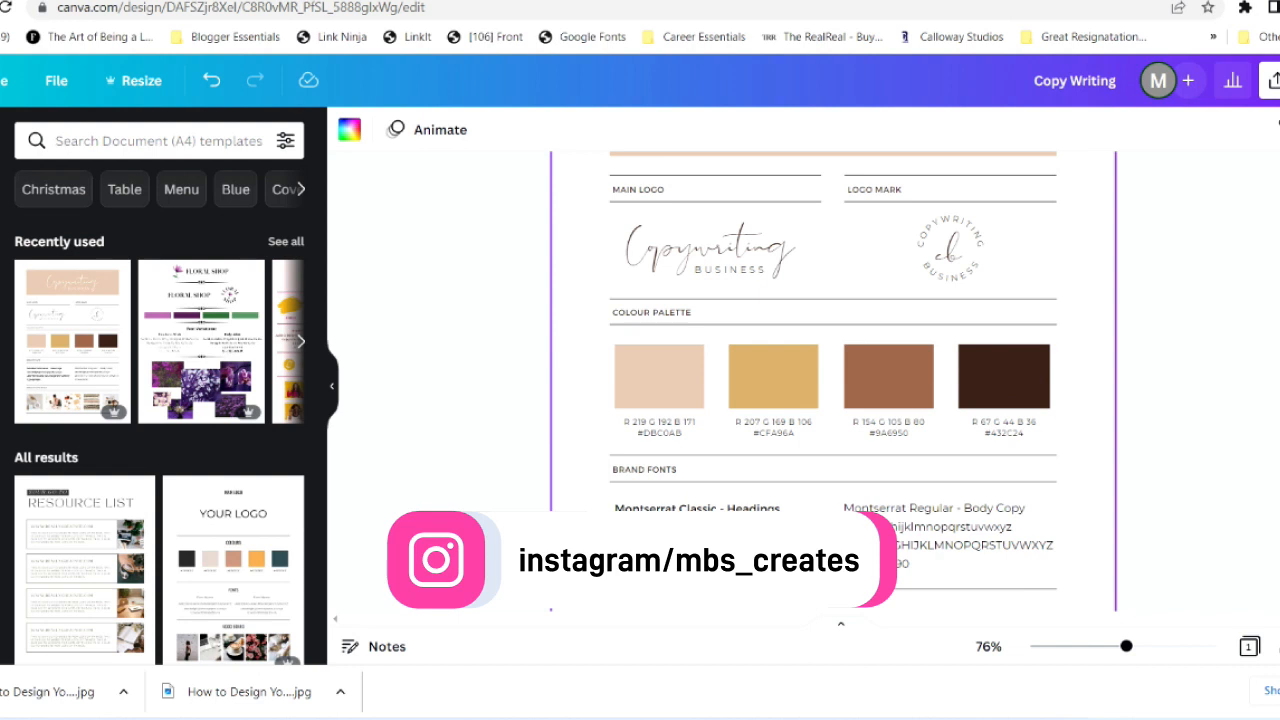
pyautogui.scroll(4, 833, 380)
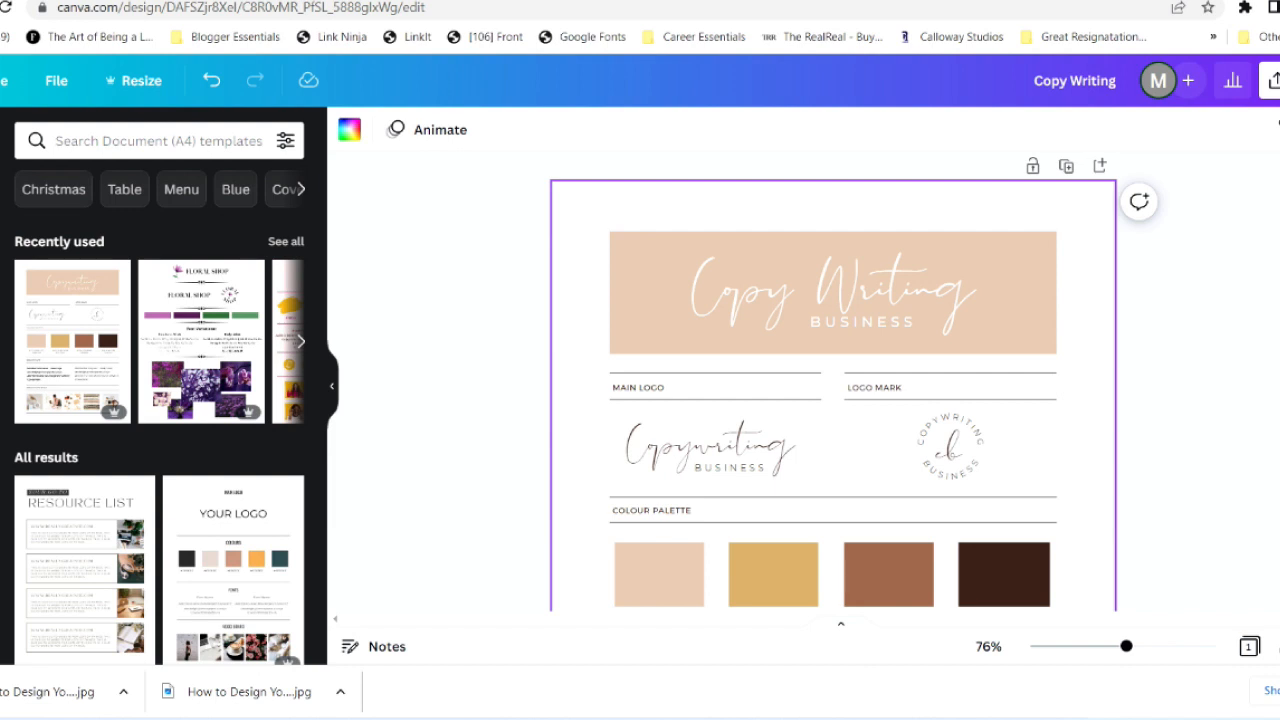
pyautogui.scroll(-1, 833, 400)
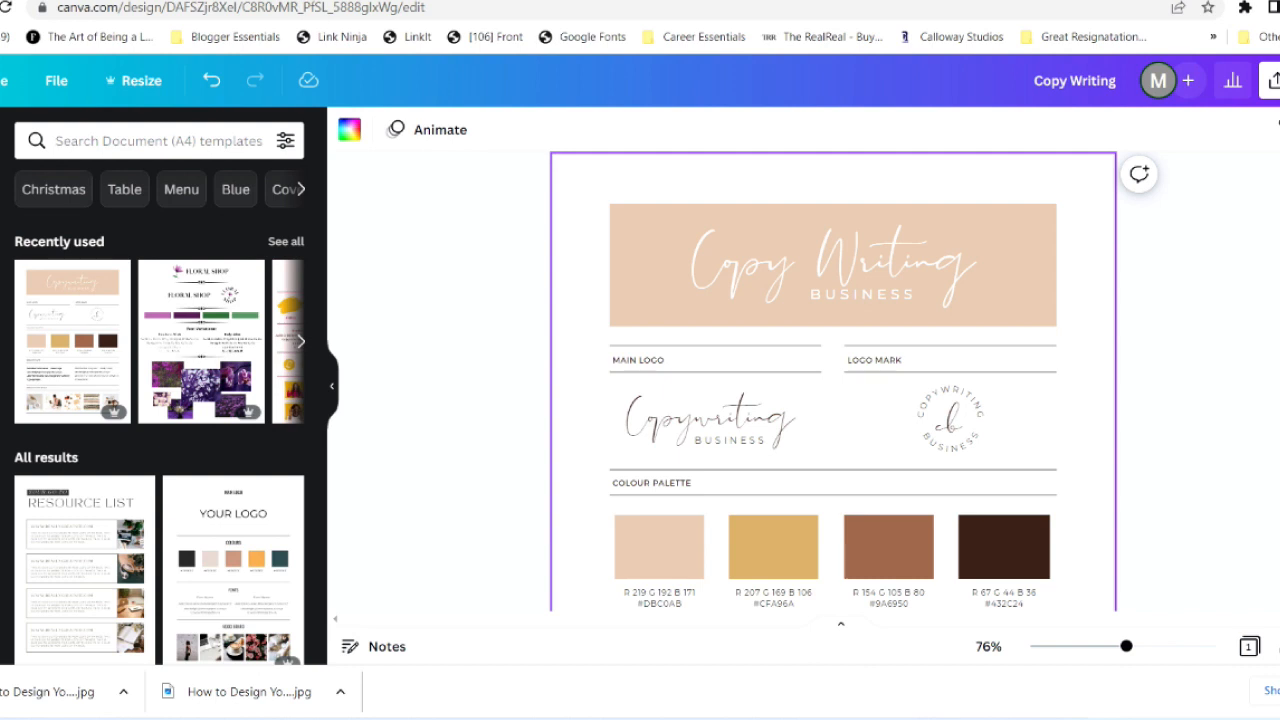
pyautogui.scroll(1, 833, 380)
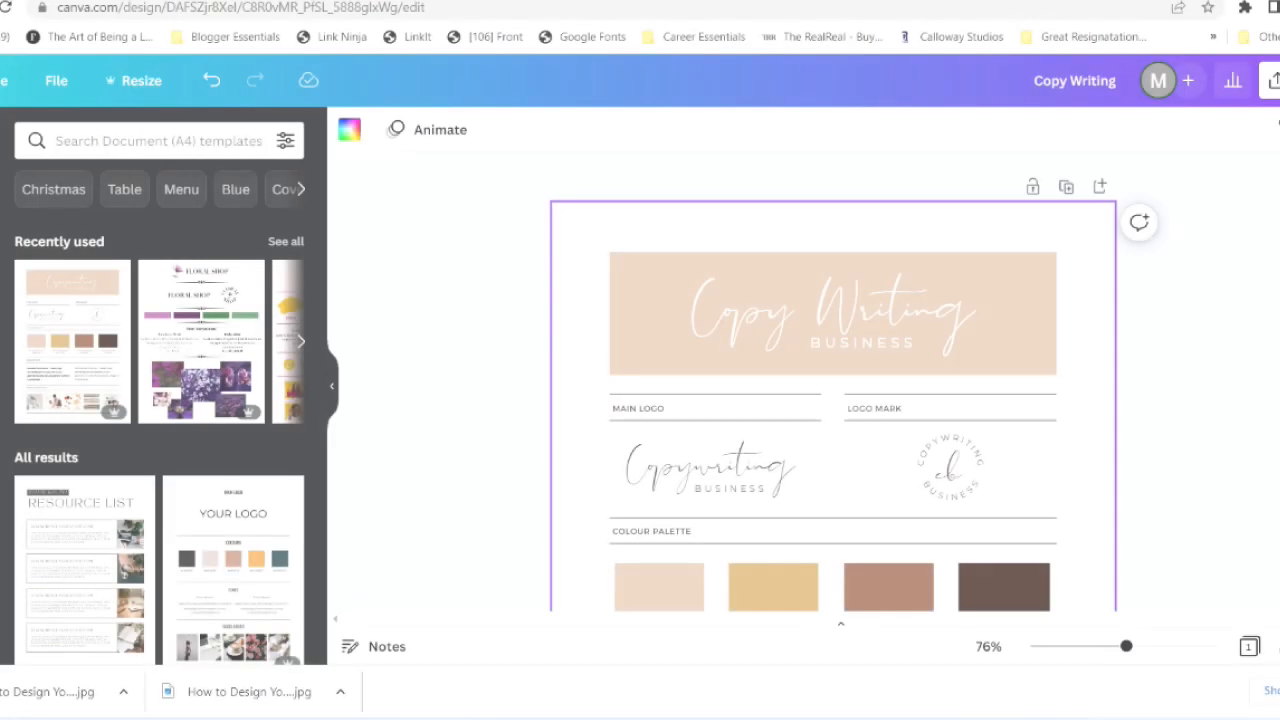
pyautogui.scroll(-4, 833, 380)
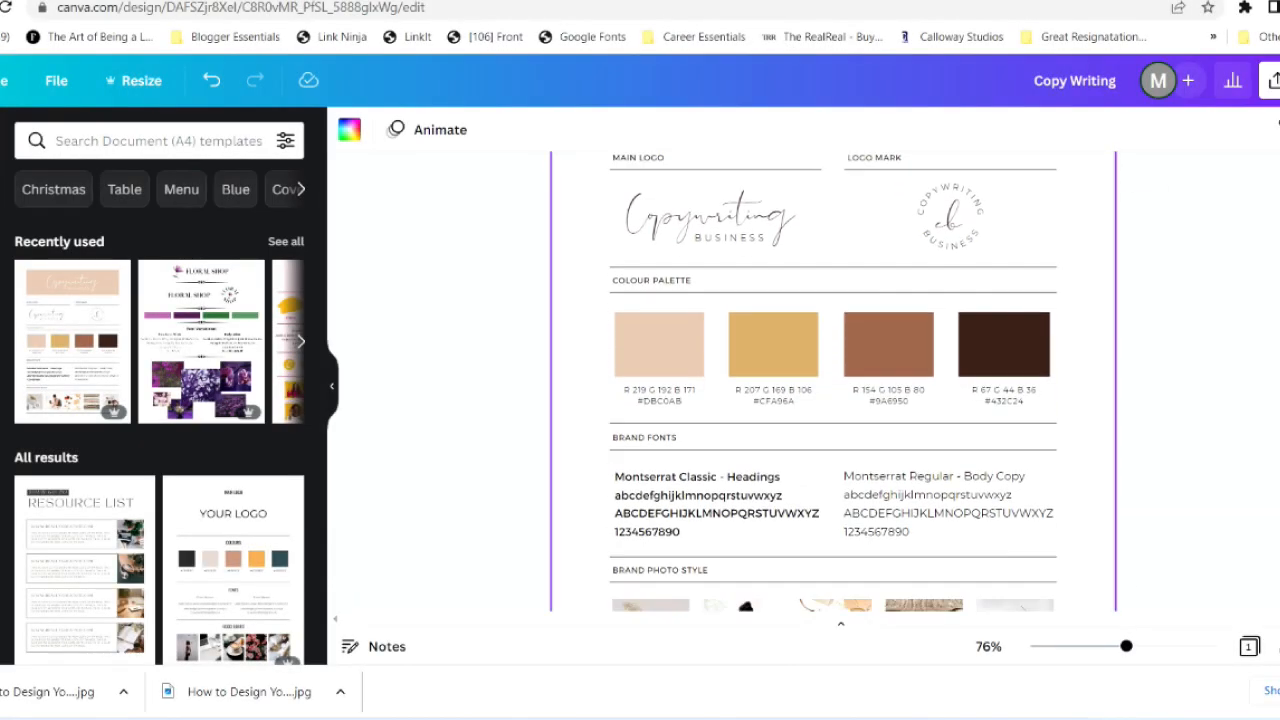
pyautogui.scroll(5, 833, 380)
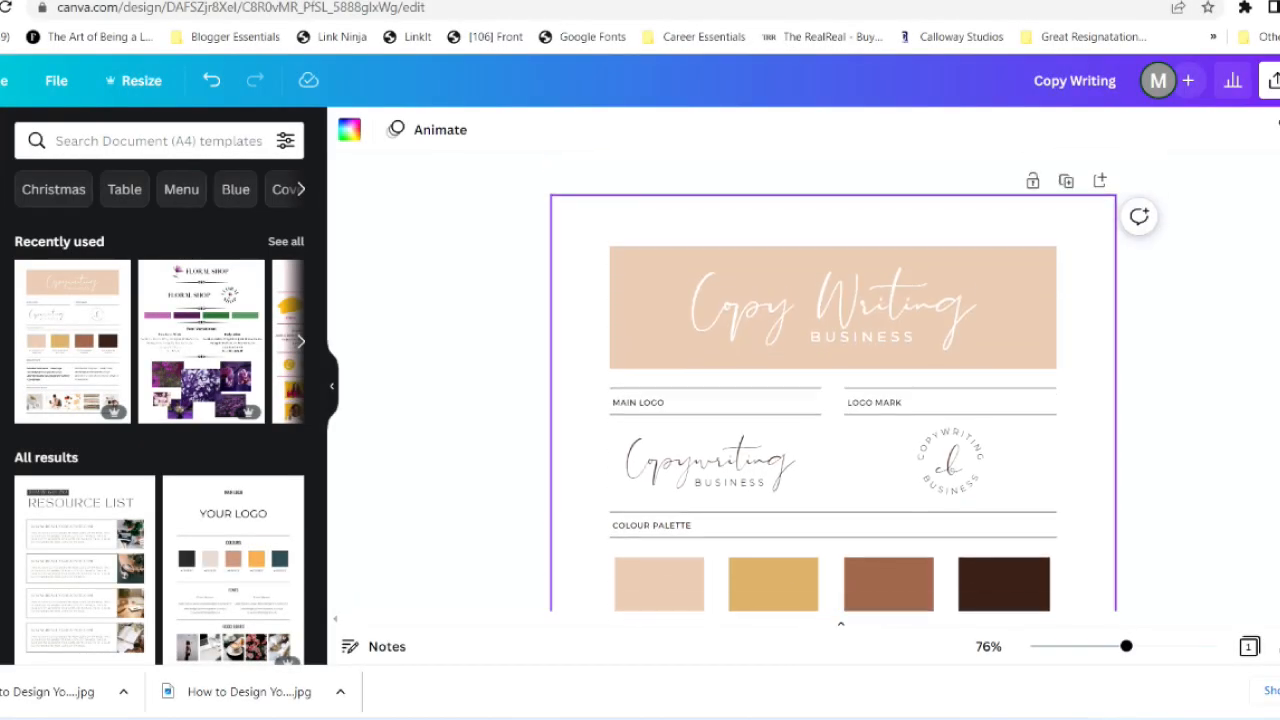
pyautogui.scroll(-1, 1203, 417)
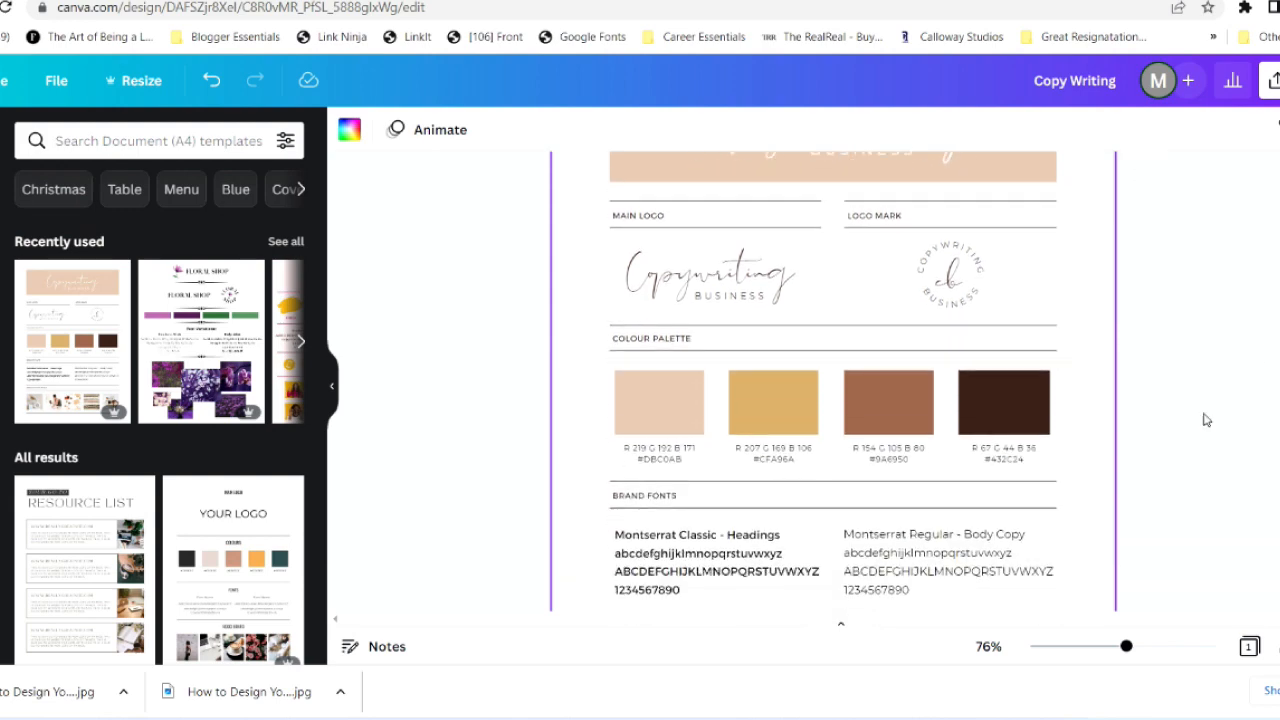
# View the whole brand board page at 43% zoom, down to the brand photo style row
pyautogui.click(1126, 647)
pyautogui.moveTo(1126, 647); pyautogui.dragTo(1100, 650)
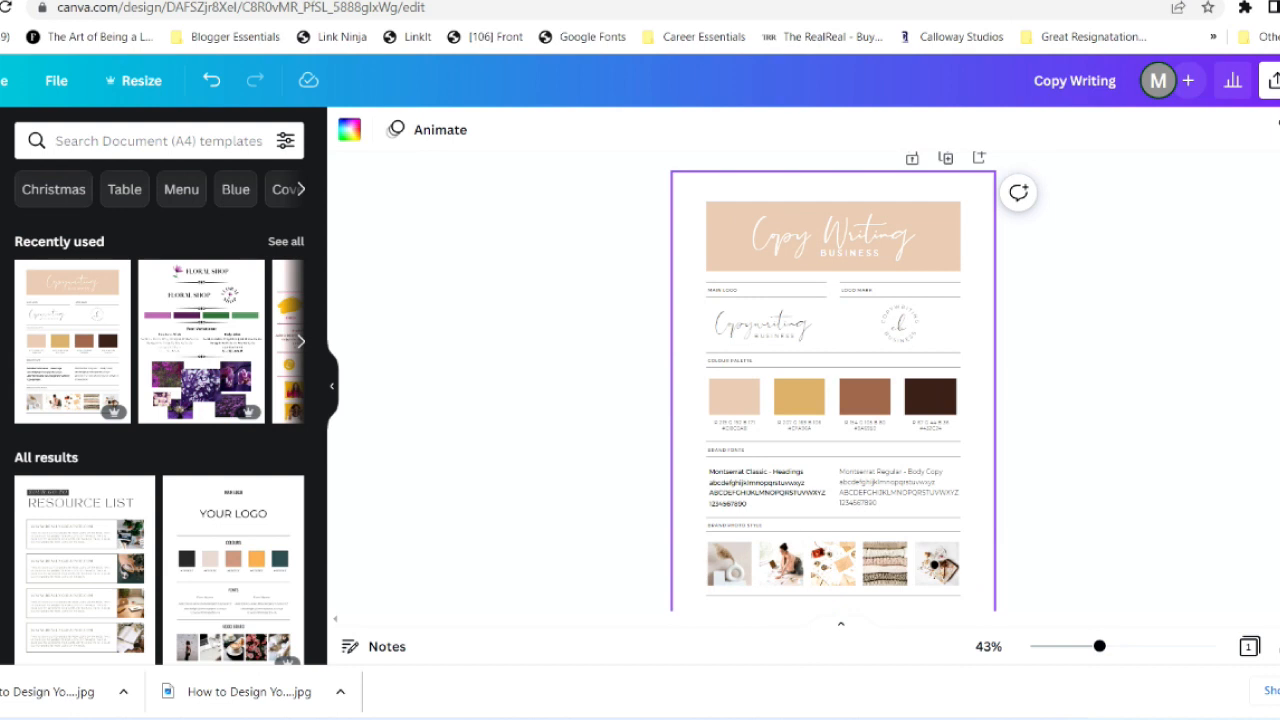
pyautogui.scroll(-2, 833, 380)
pyautogui.scroll(2, 833, 380)
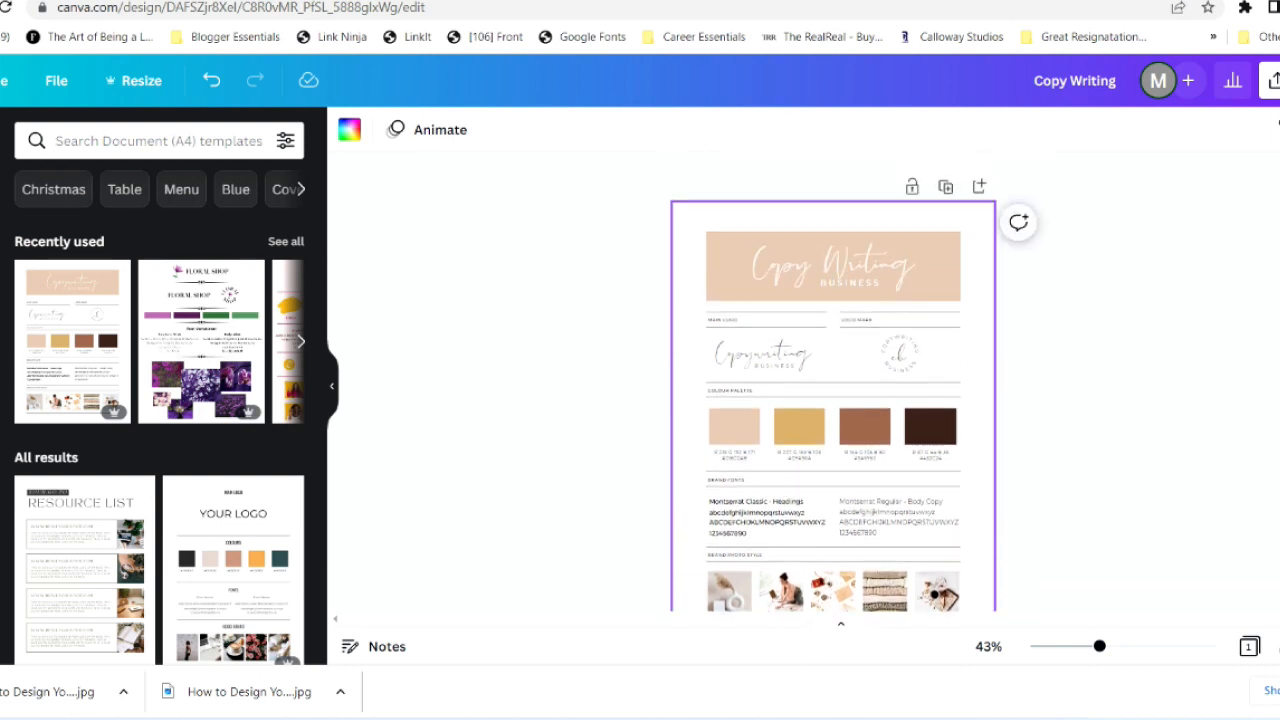
pyautogui.scroll(-1, 833, 380)
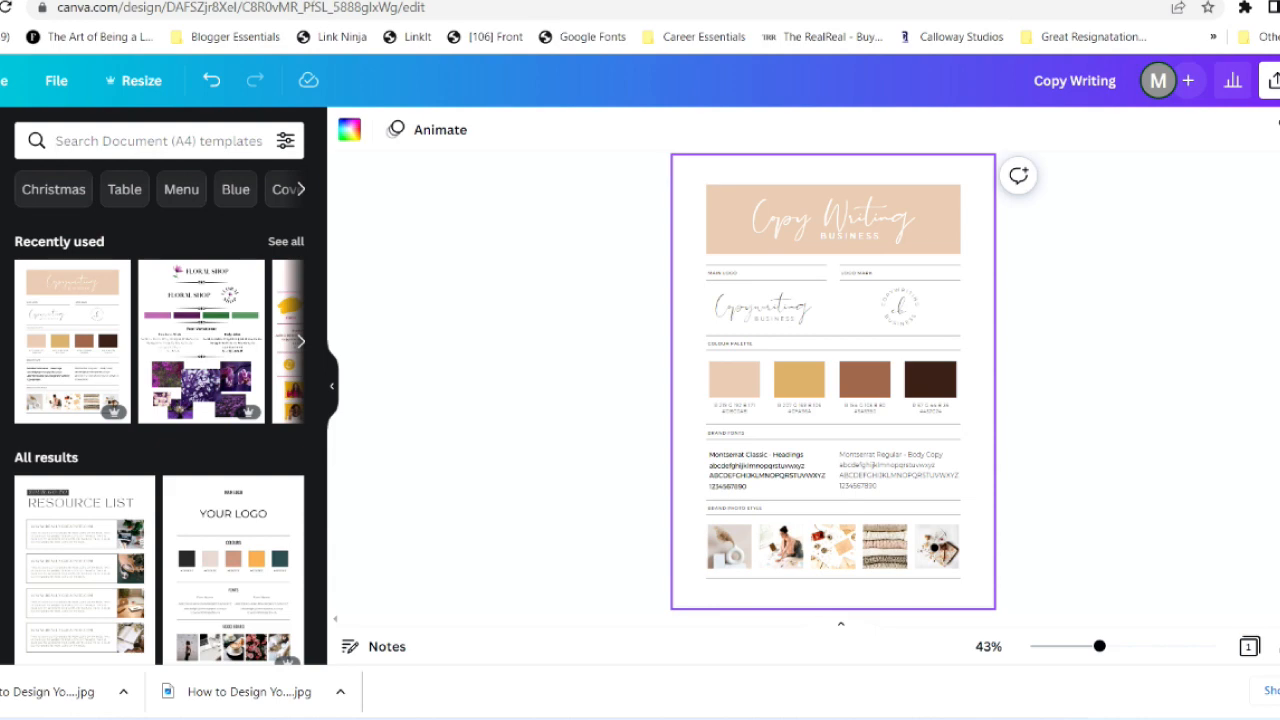
pyautogui.scroll(1, 834, 380)
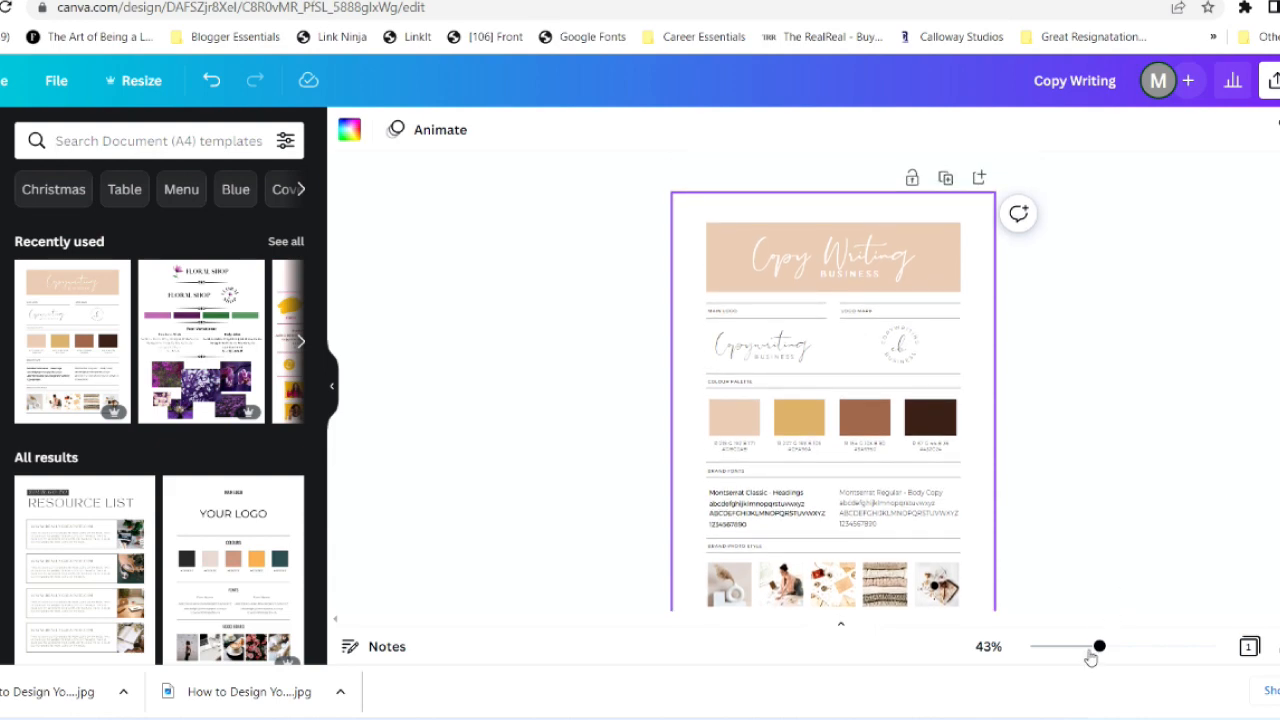
# Fill the header banner behind the Copy Writing title with black from the MBS Creates brand kit
pyautogui.moveTo(1099, 648); pyautogui.dragTo(1125, 647)
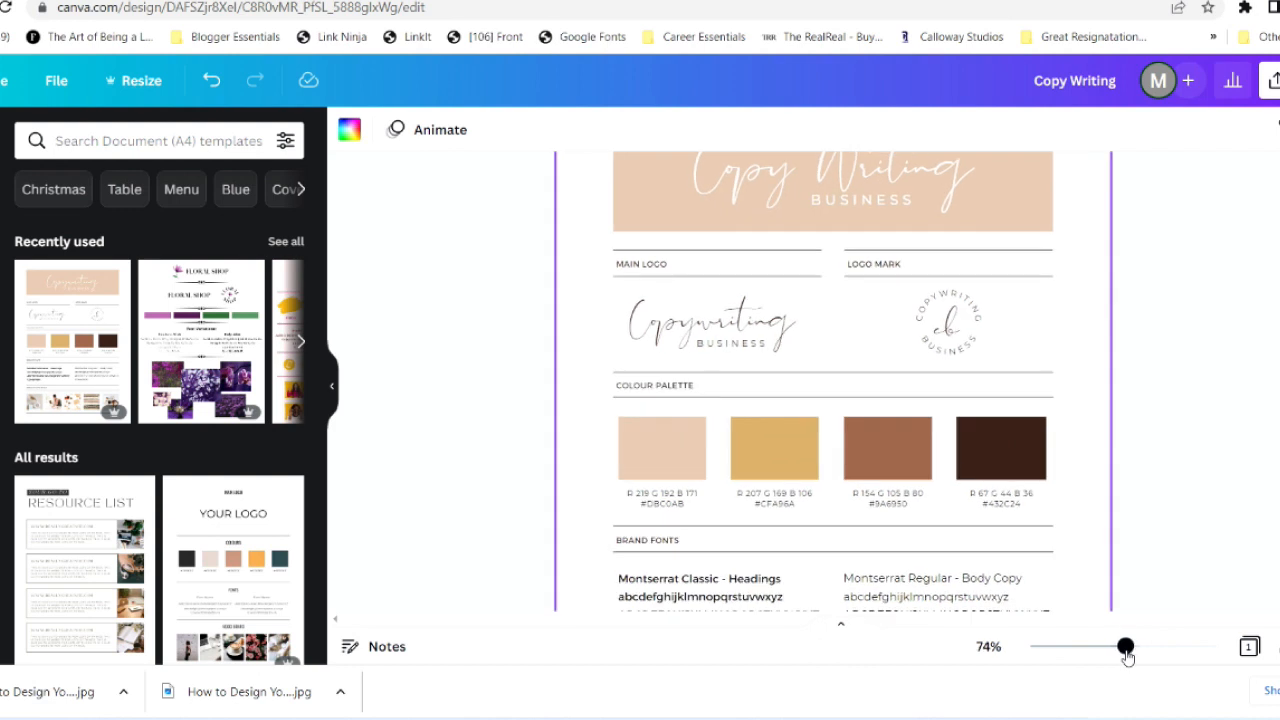
pyautogui.scroll(3, 1275, 466)
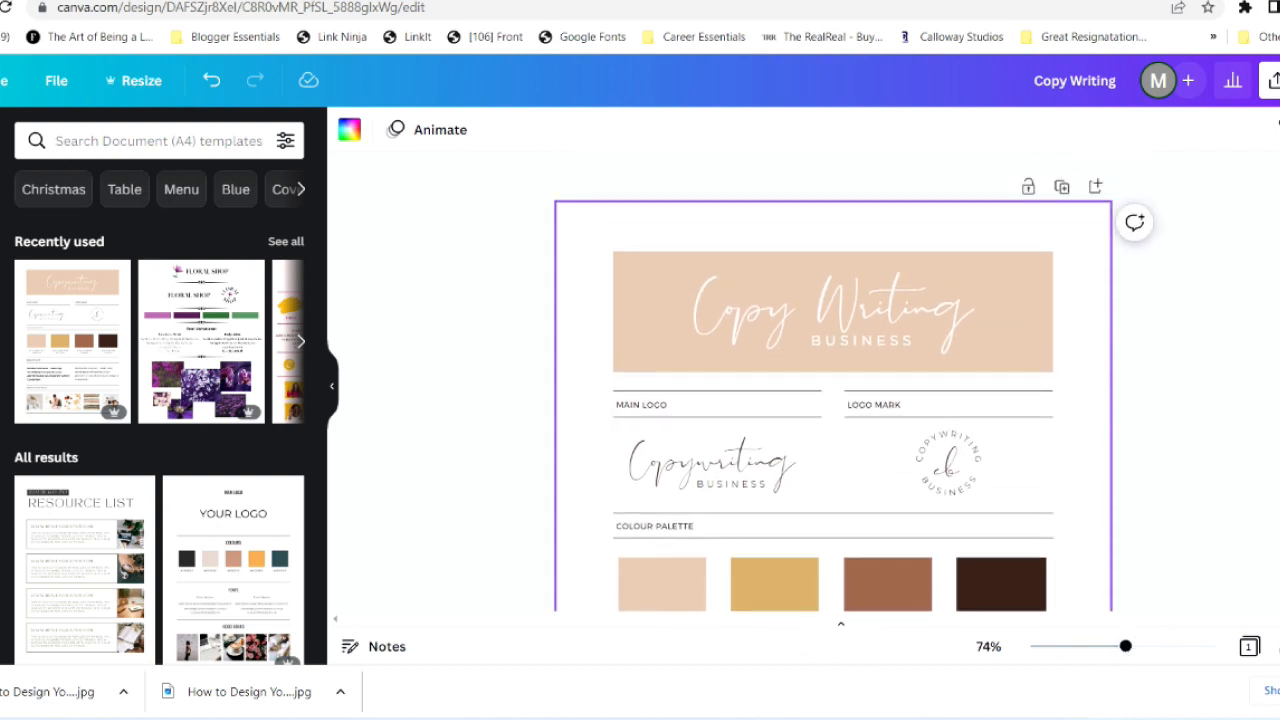
pyautogui.click(621, 297)
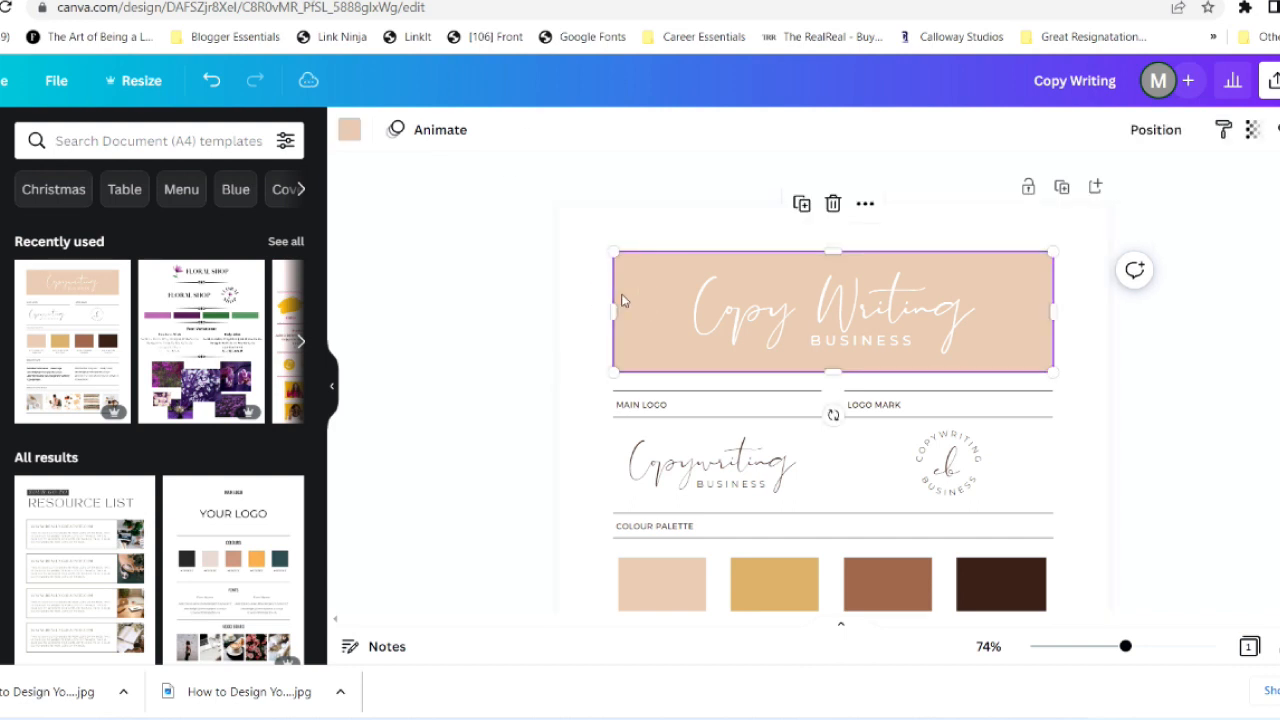
pyautogui.click(349, 131)
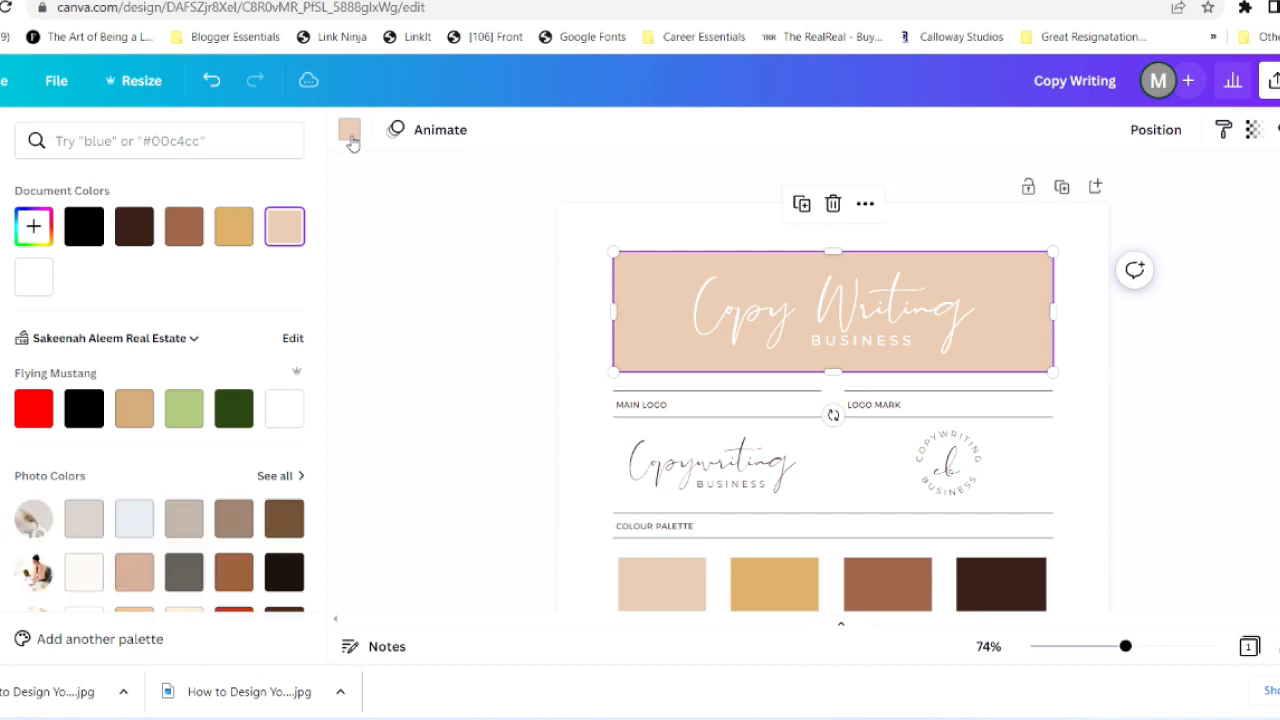
pyautogui.click(184, 340)
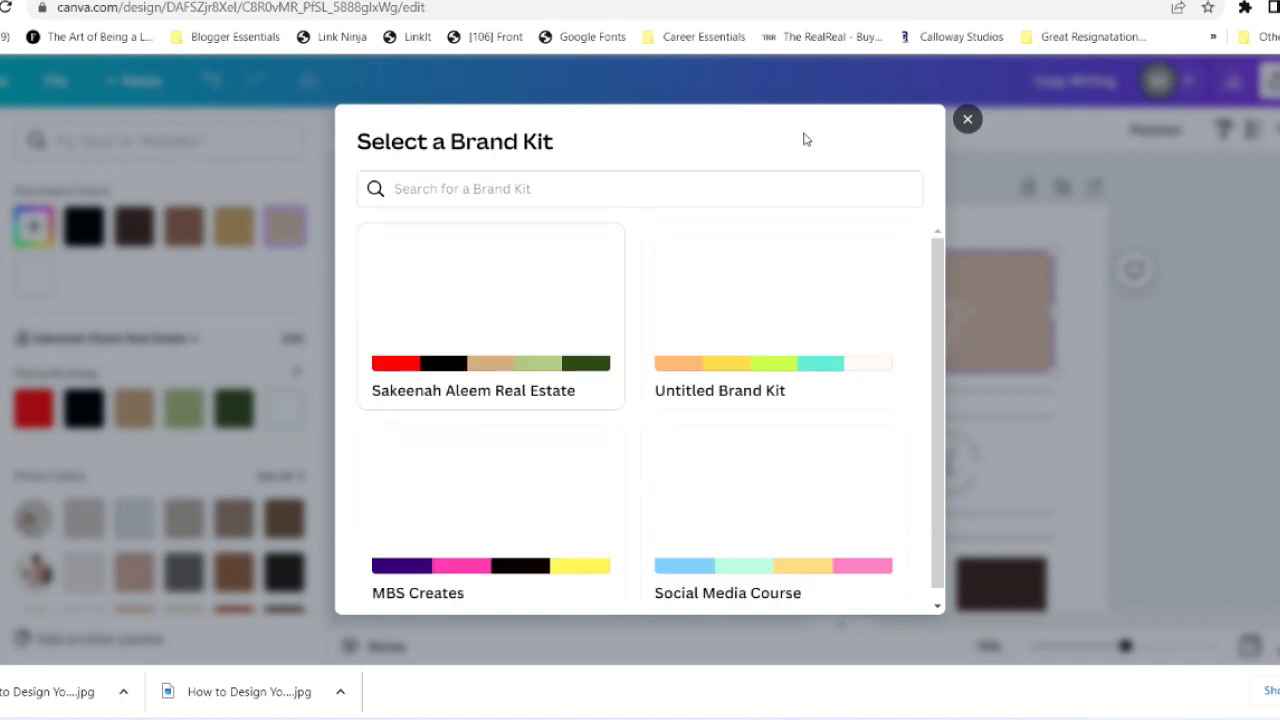
pyautogui.click(497, 531)
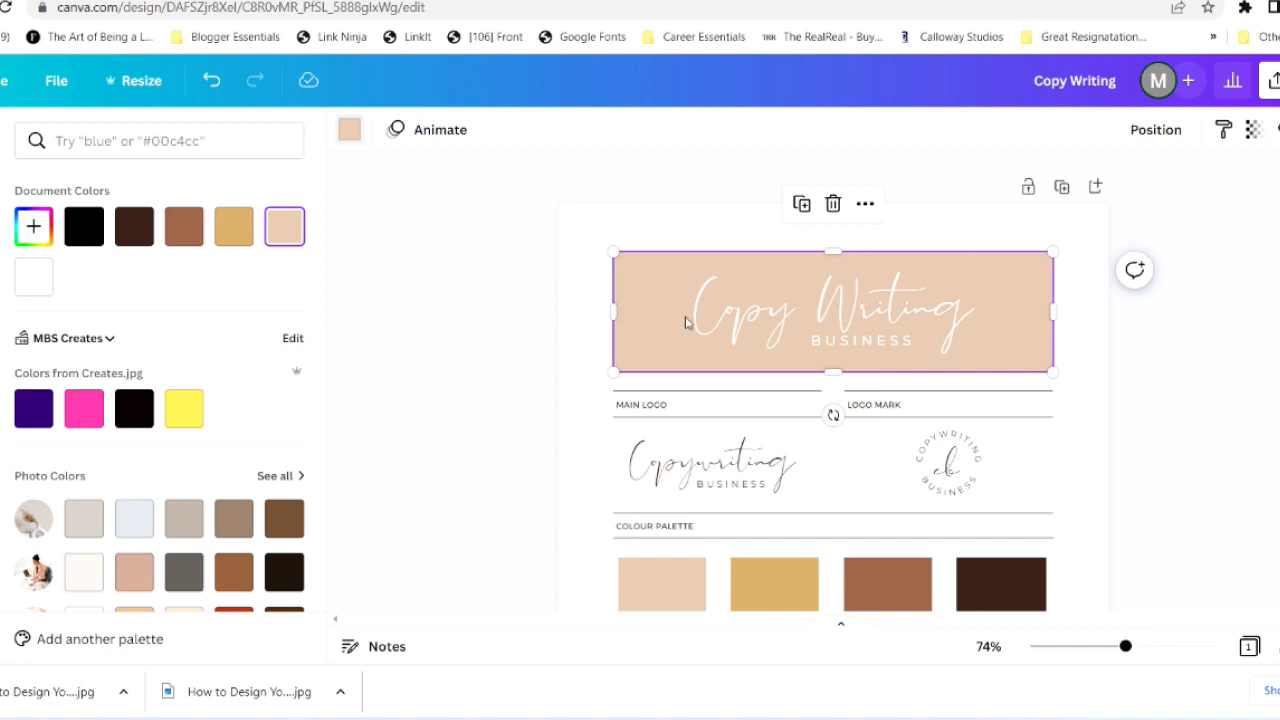
pyautogui.click(124, 405)
# Change the Copy Writing title's font to Gellatio from the MBS Creates brand kit
pyautogui.click(772, 322)
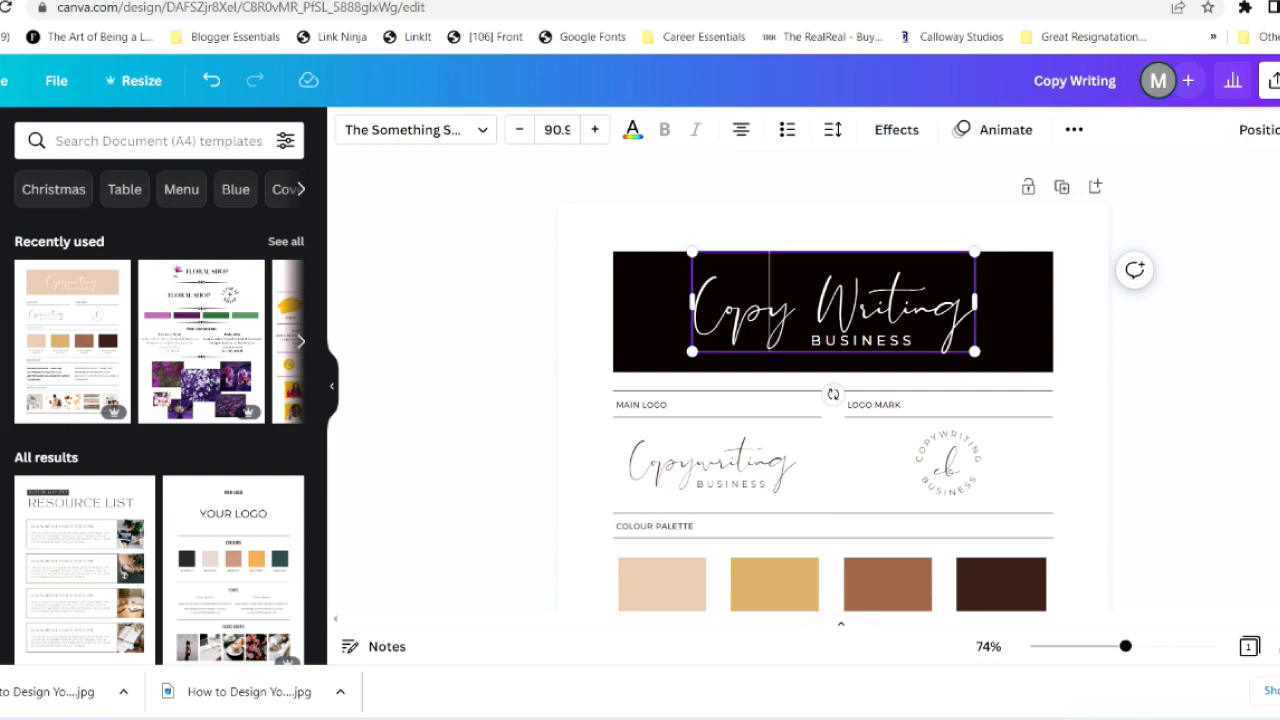
pyautogui.click(481, 134)
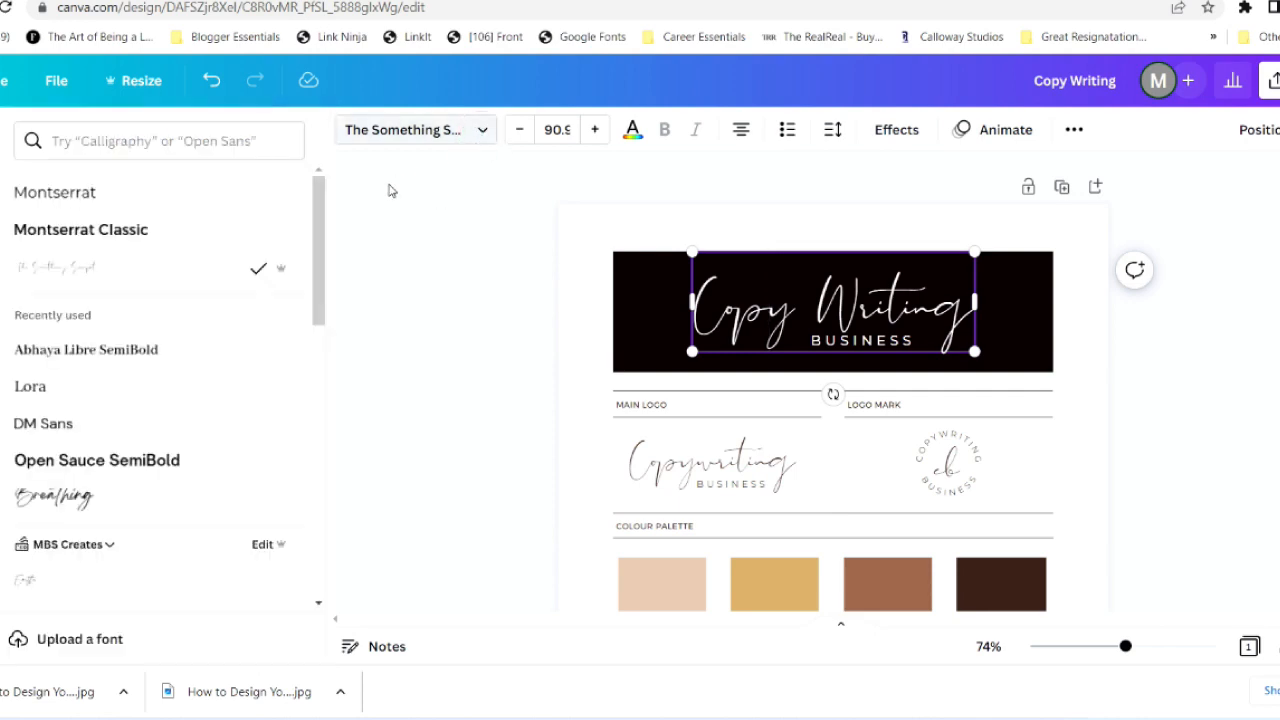
pyautogui.click(110, 545)
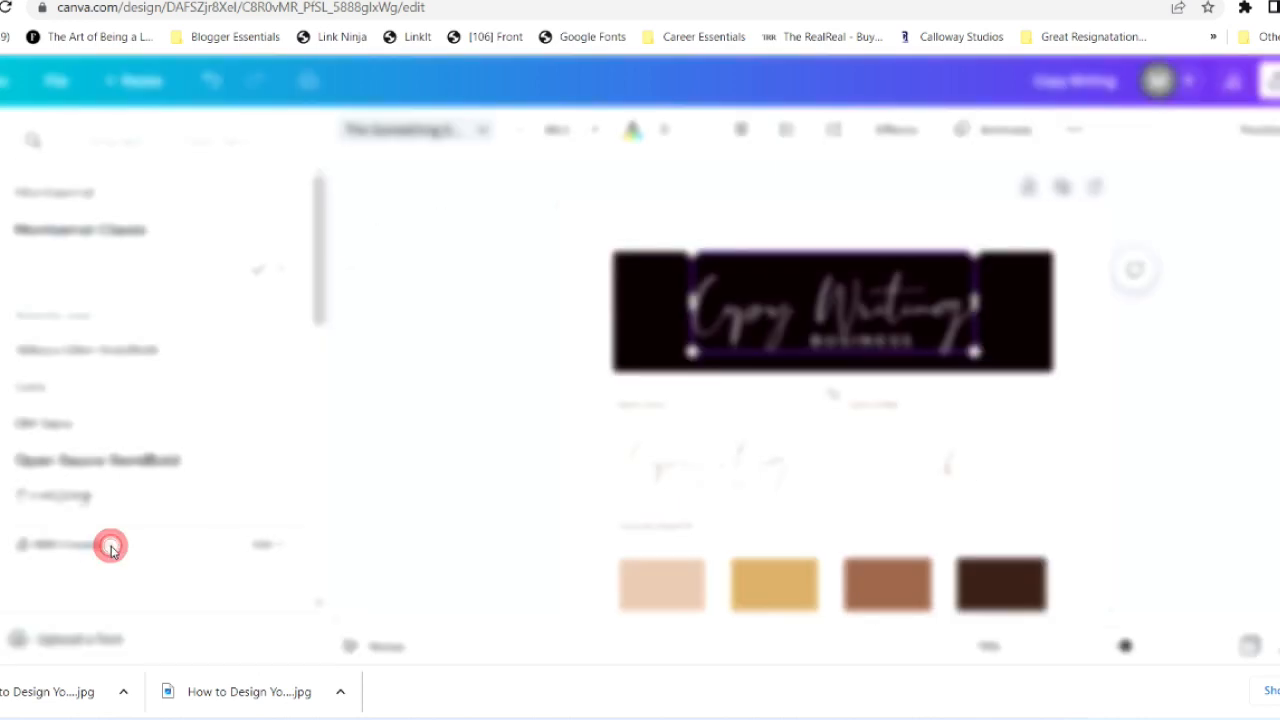
pyautogui.click(479, 306)
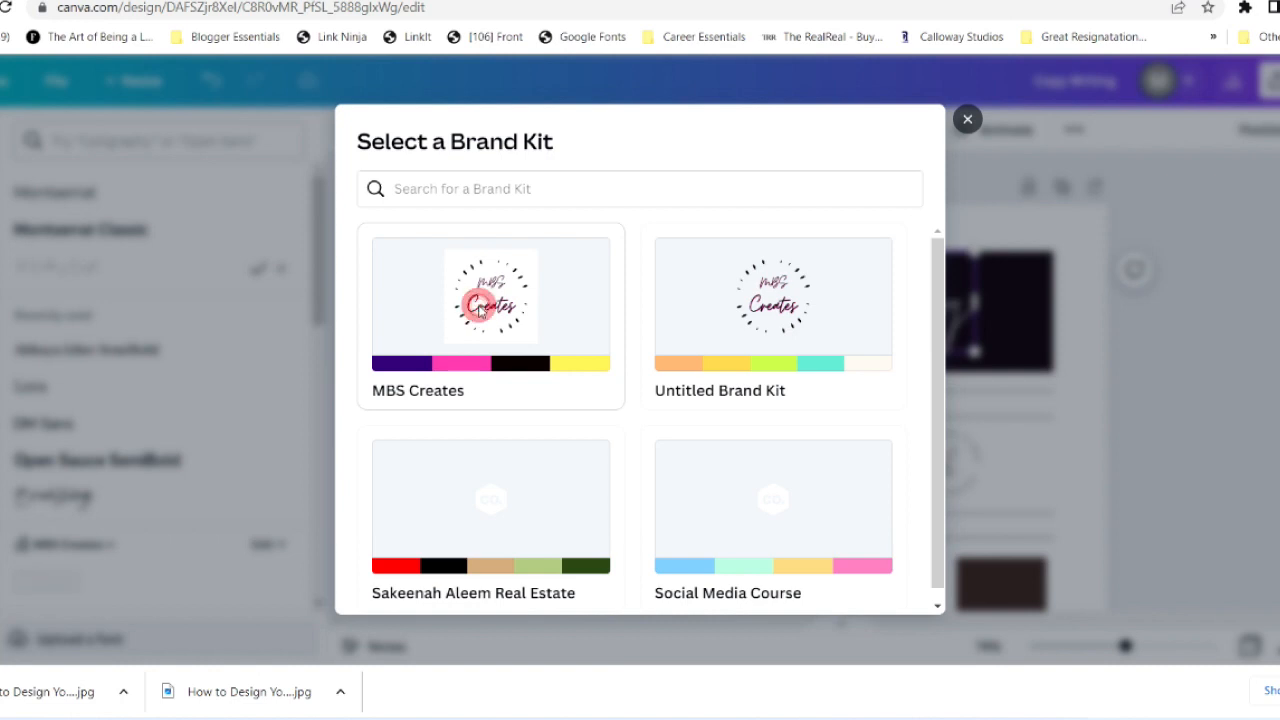
pyautogui.click(479, 306)
pyautogui.click(967, 119)
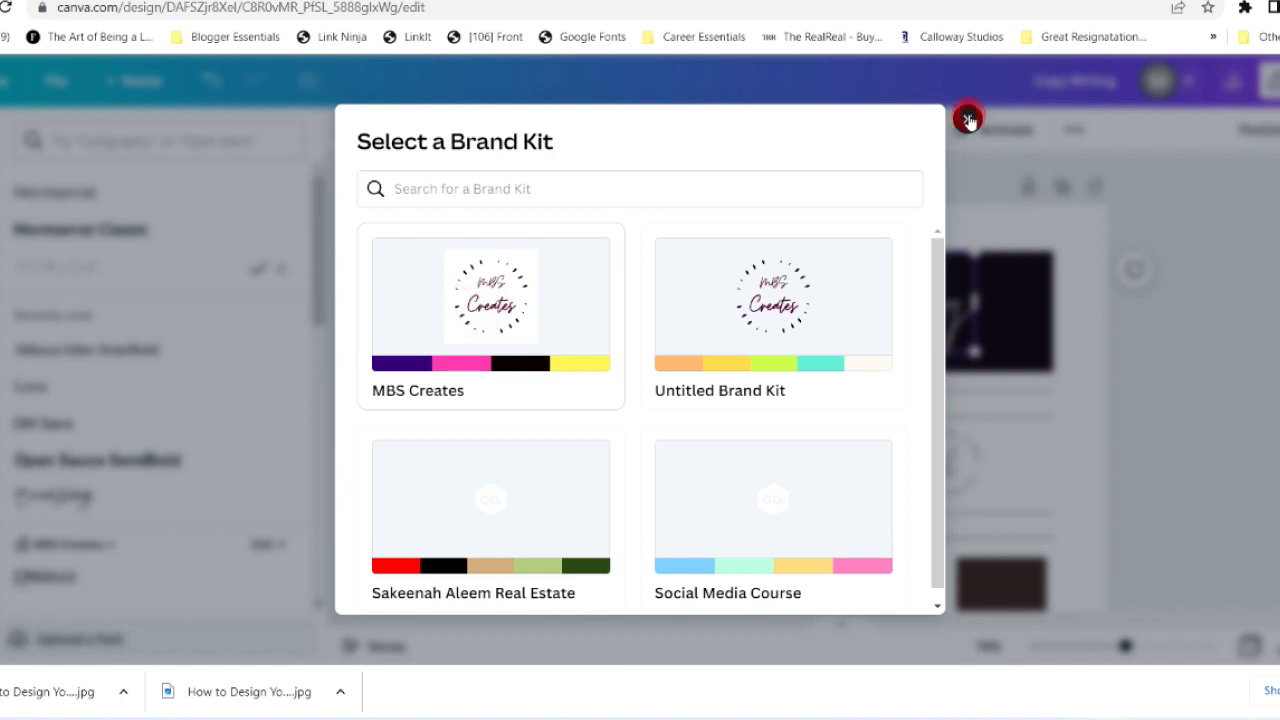
pyautogui.click(77, 577)
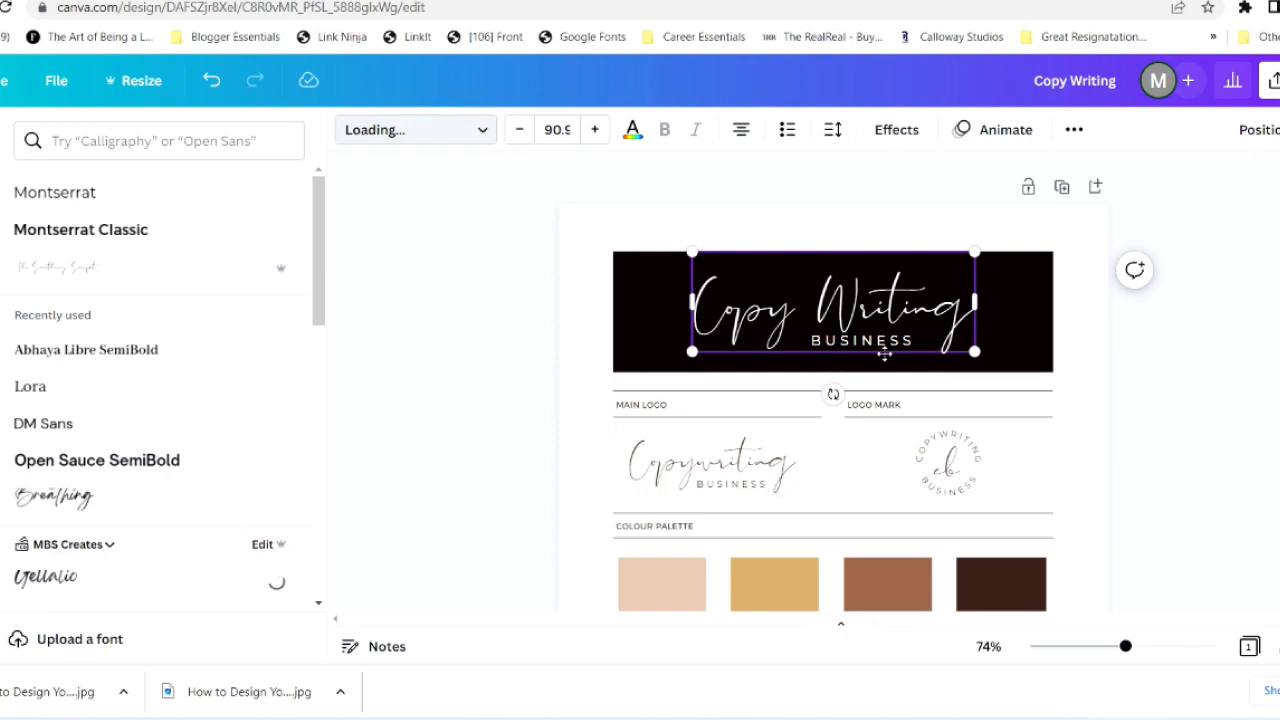
# Widen the Copy Writing title's text box, reduce its font size to 46.9 and centre it on the black banner
pyautogui.moveTo(975, 420); pyautogui.dragTo(1257, 346)
pyautogui.click(519, 131)
pyautogui.click(519, 131)
pyautogui.click(519, 131)
pyautogui.click(519, 131)
pyautogui.click(519, 131)
pyautogui.click(519, 134)
pyautogui.click(519, 134)
pyautogui.click(519, 134)
pyautogui.click(519, 134)
pyautogui.click(519, 134)
pyautogui.click(519, 134)
pyautogui.click(519, 134)
pyautogui.click(519, 134)
pyautogui.moveTo(991, 345); pyautogui.dragTo(851, 366)
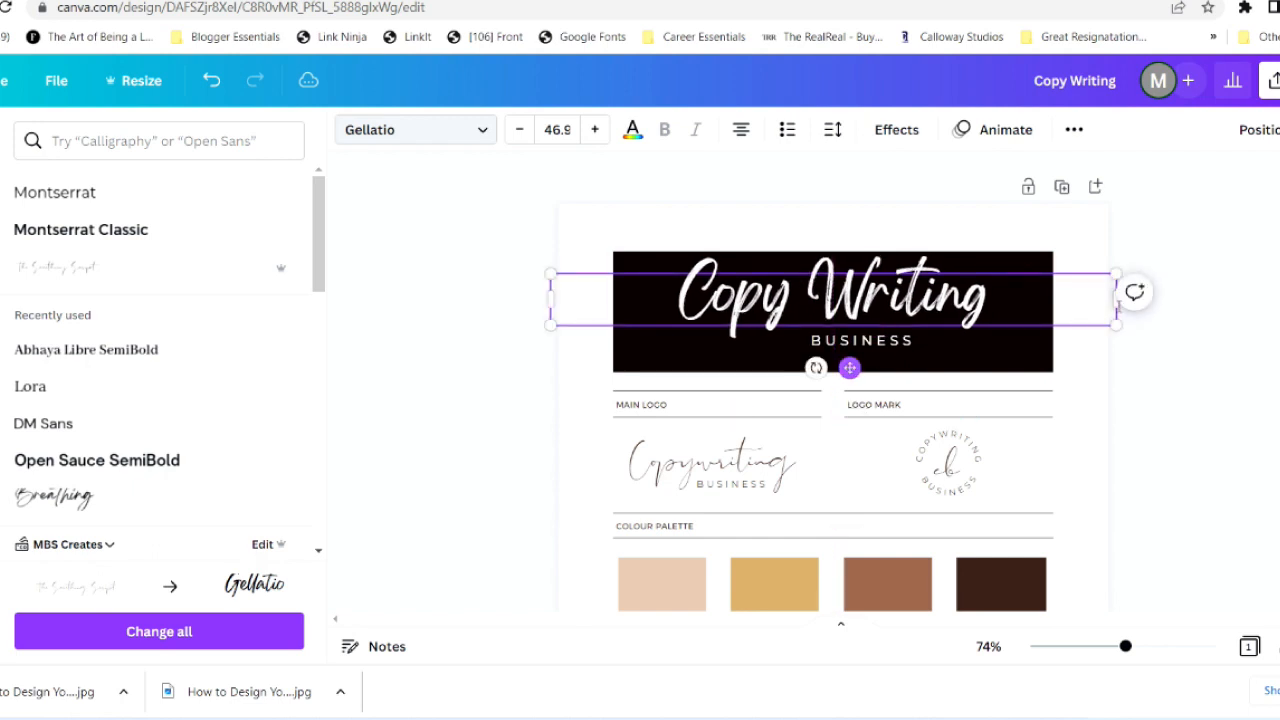
pyautogui.click(1249, 347)
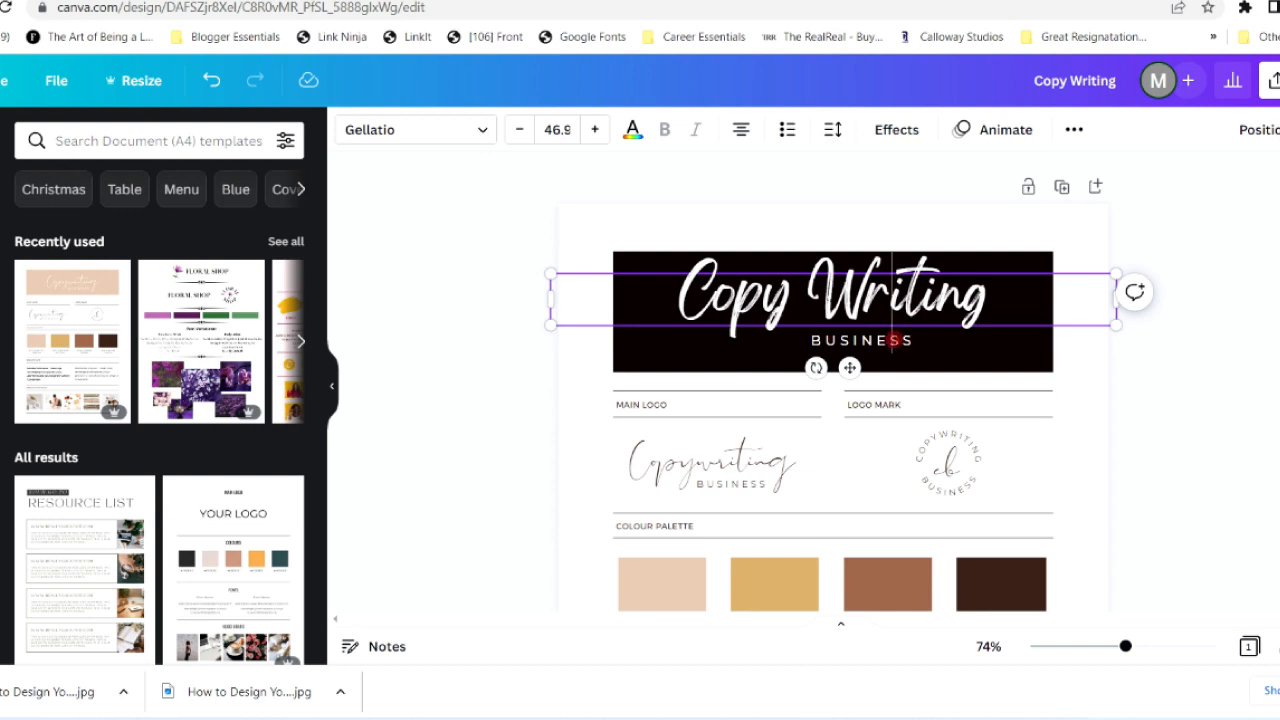
pyautogui.click(1082, 378)
# Place the BUSINESS subtitle lower on the banner beneath the Copy Writing title, deleting its extra copy
pyautogui.click(864, 296)
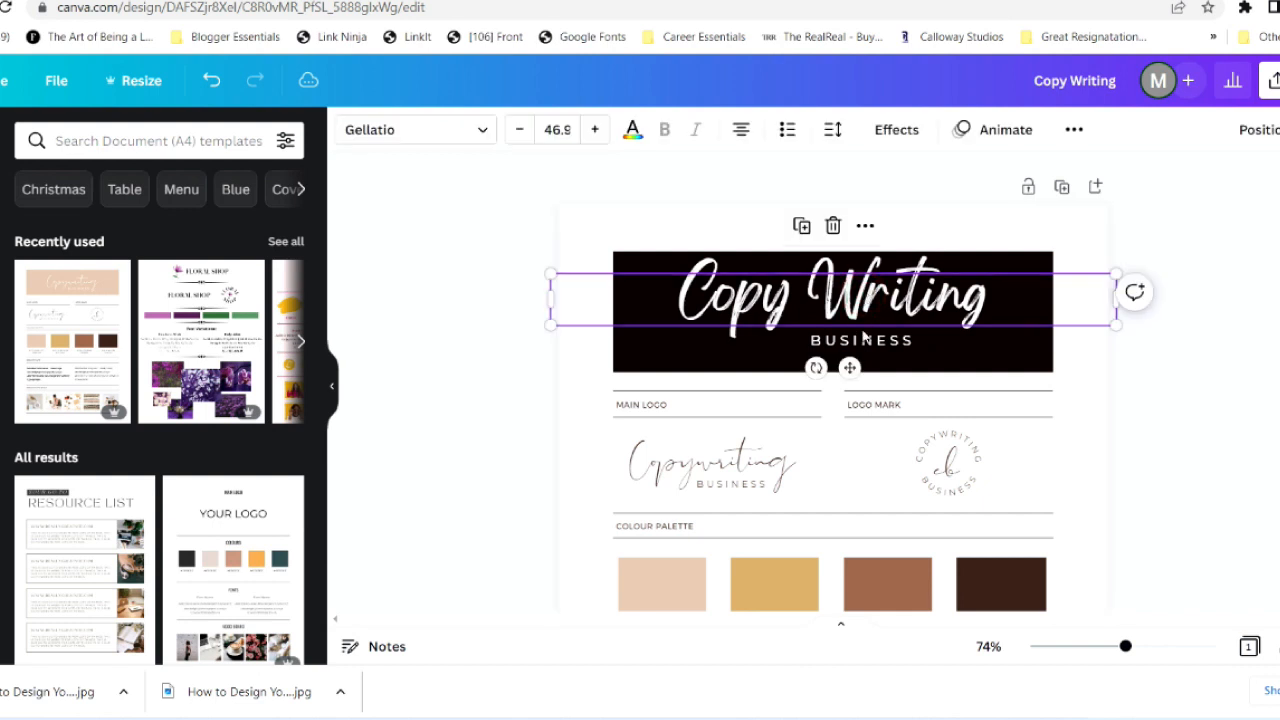
pyautogui.moveTo(864, 338); pyautogui.dragTo(836, 355)
pyautogui.click(853, 347)
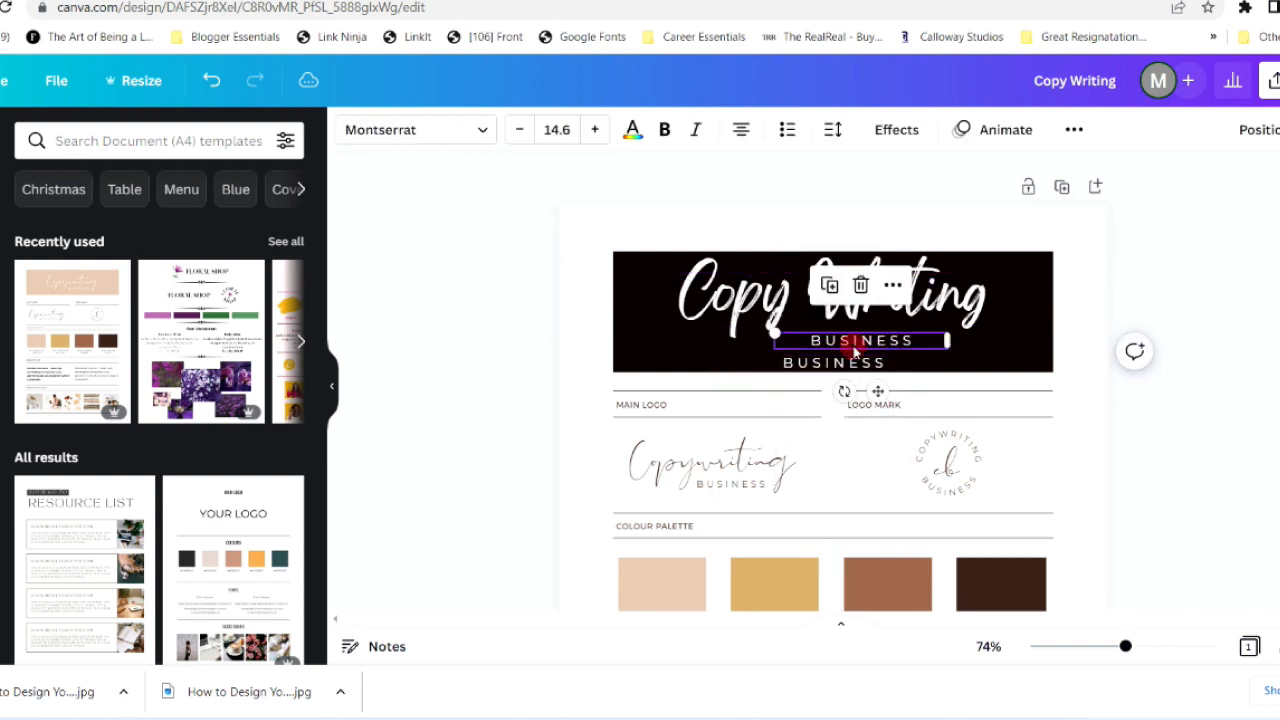
pyautogui.click(860, 285)
pyautogui.moveTo(852, 364); pyautogui.dragTo(866, 356)
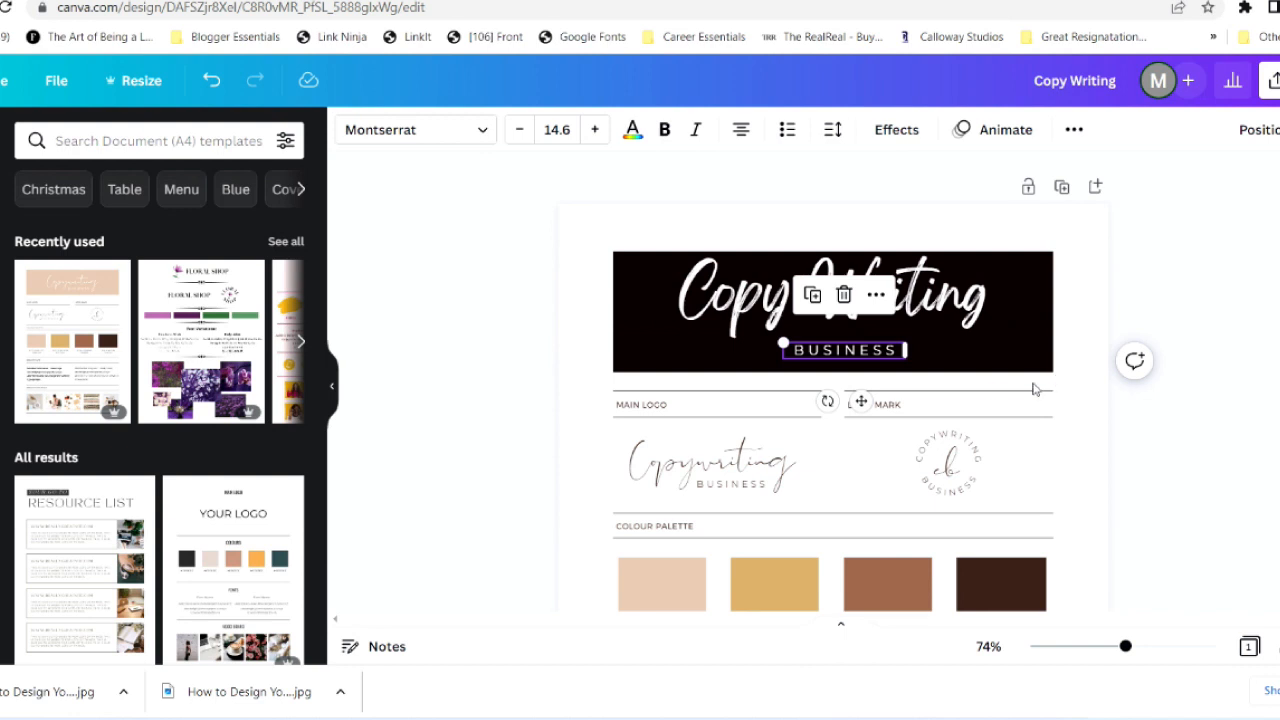
# Set the BUSINESS subtitle's font to Abhaya Libre SemiBold and enlarge its text by three increments
pyautogui.doubleClick(832, 356)
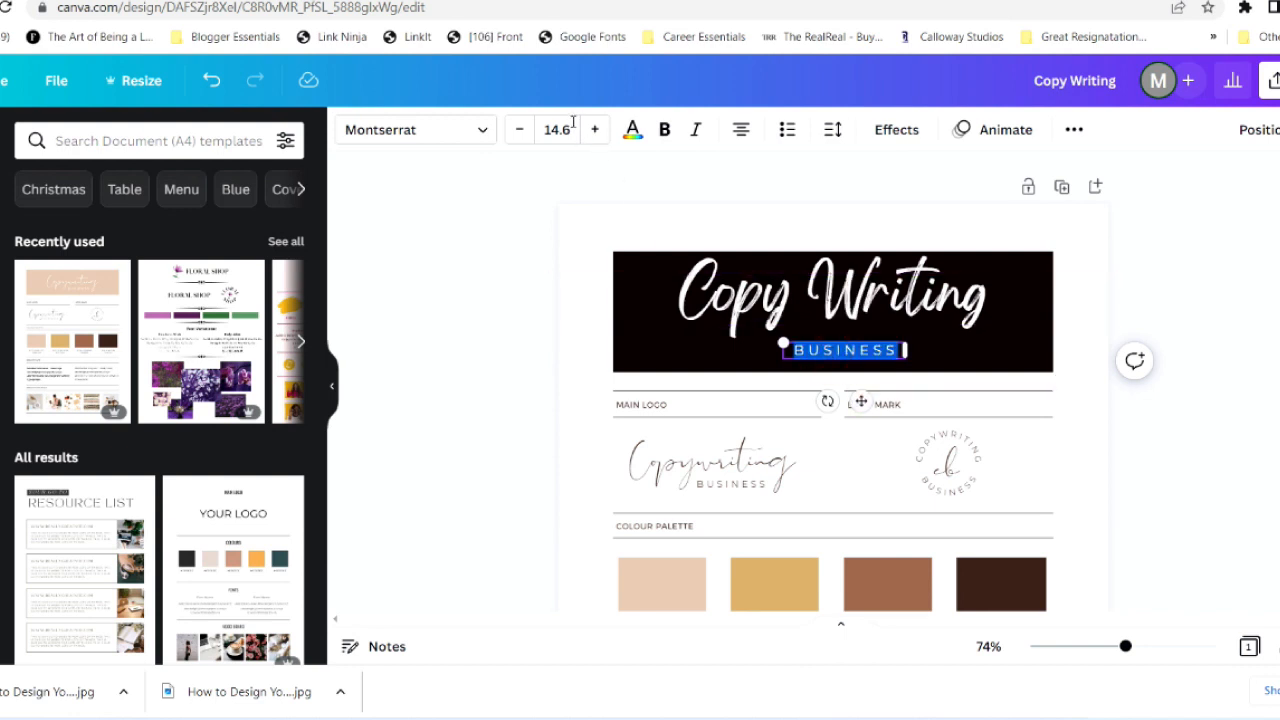
pyautogui.click(483, 138)
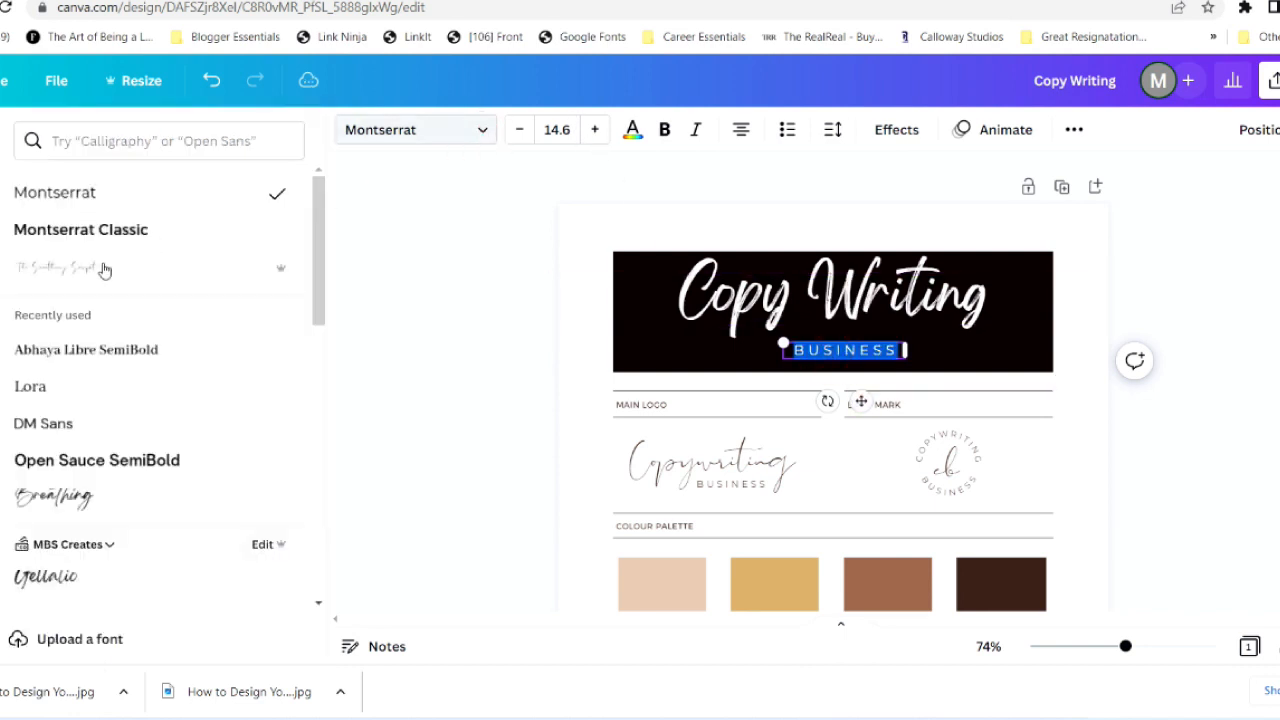
pyautogui.scroll(-1, 117, 593)
pyautogui.click(40, 516)
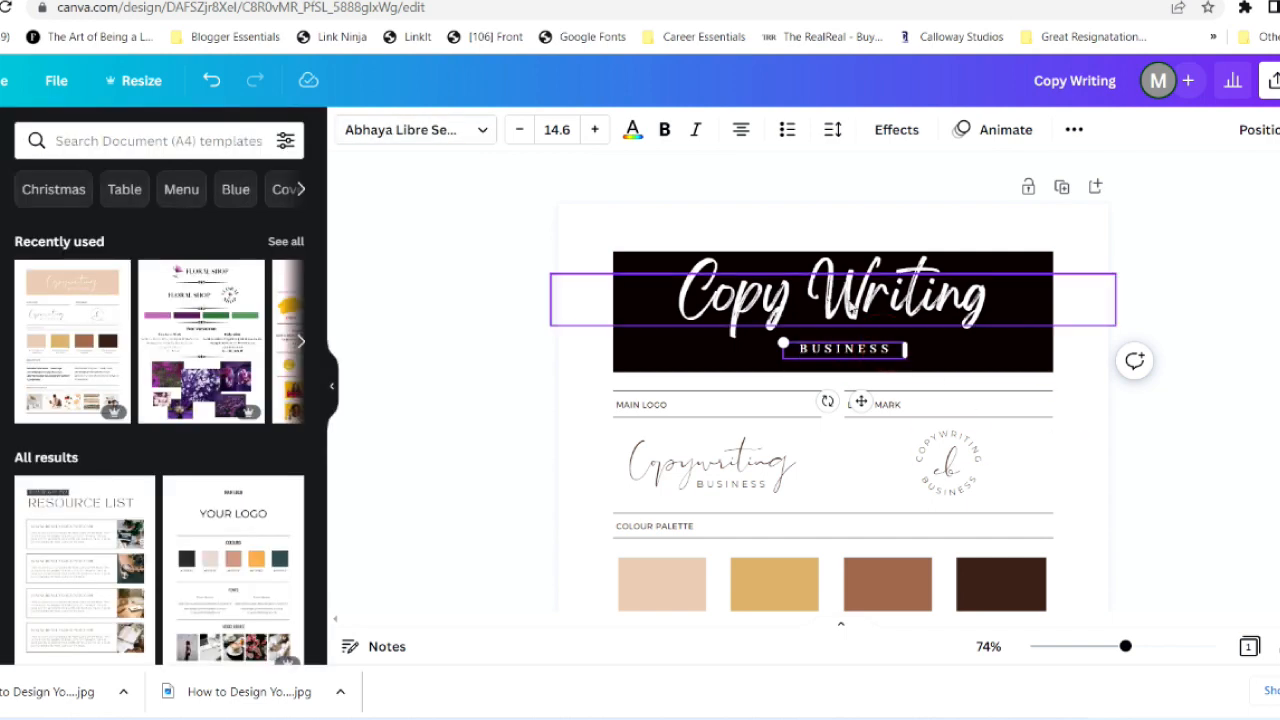
pyautogui.click(596, 130)
pyautogui.click(596, 130)
pyautogui.click(596, 130)
pyautogui.click(1092, 257)
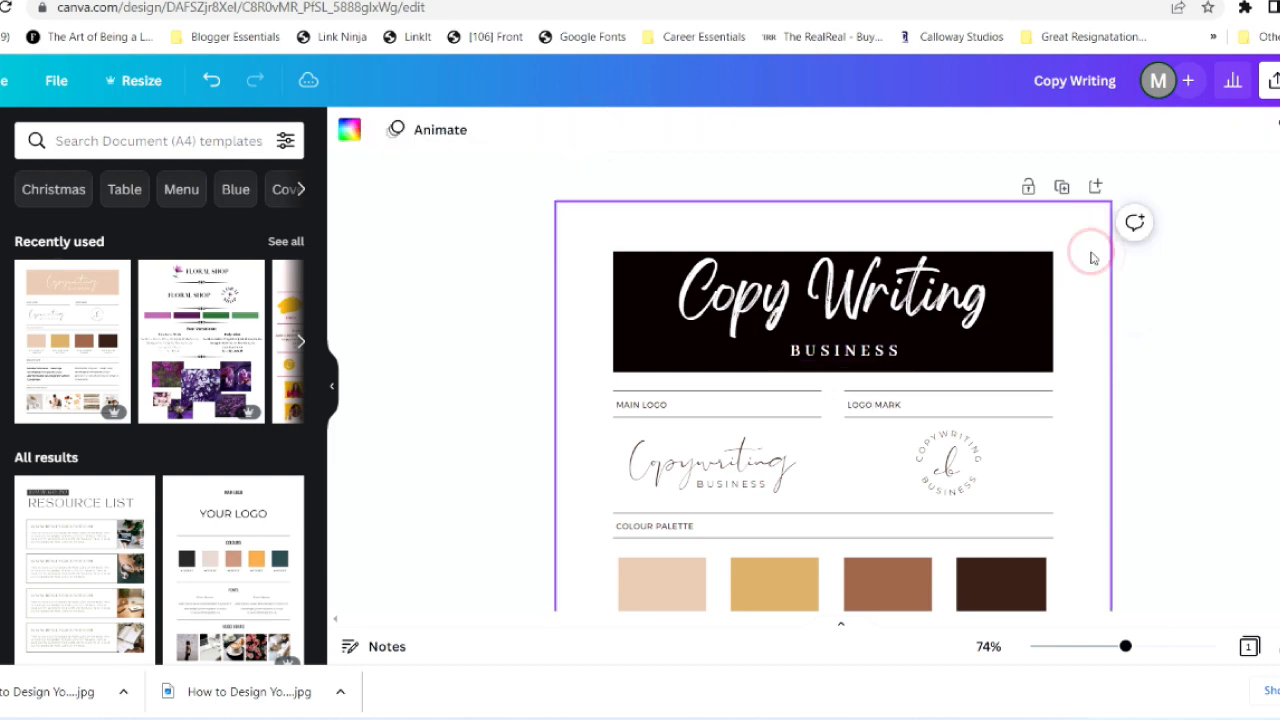
# Inspect the black header banner and the logo and colour palette sections beneath it at close range
pyautogui.click(880, 348)
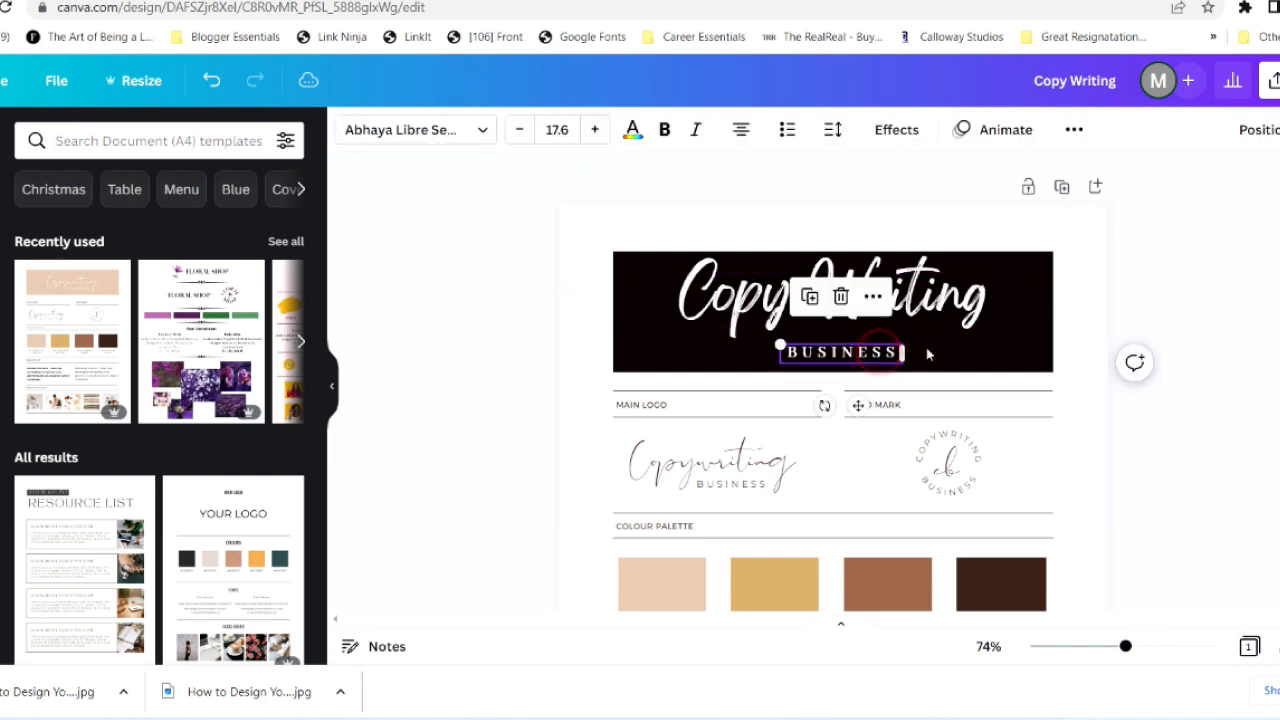
pyautogui.click(1075, 368)
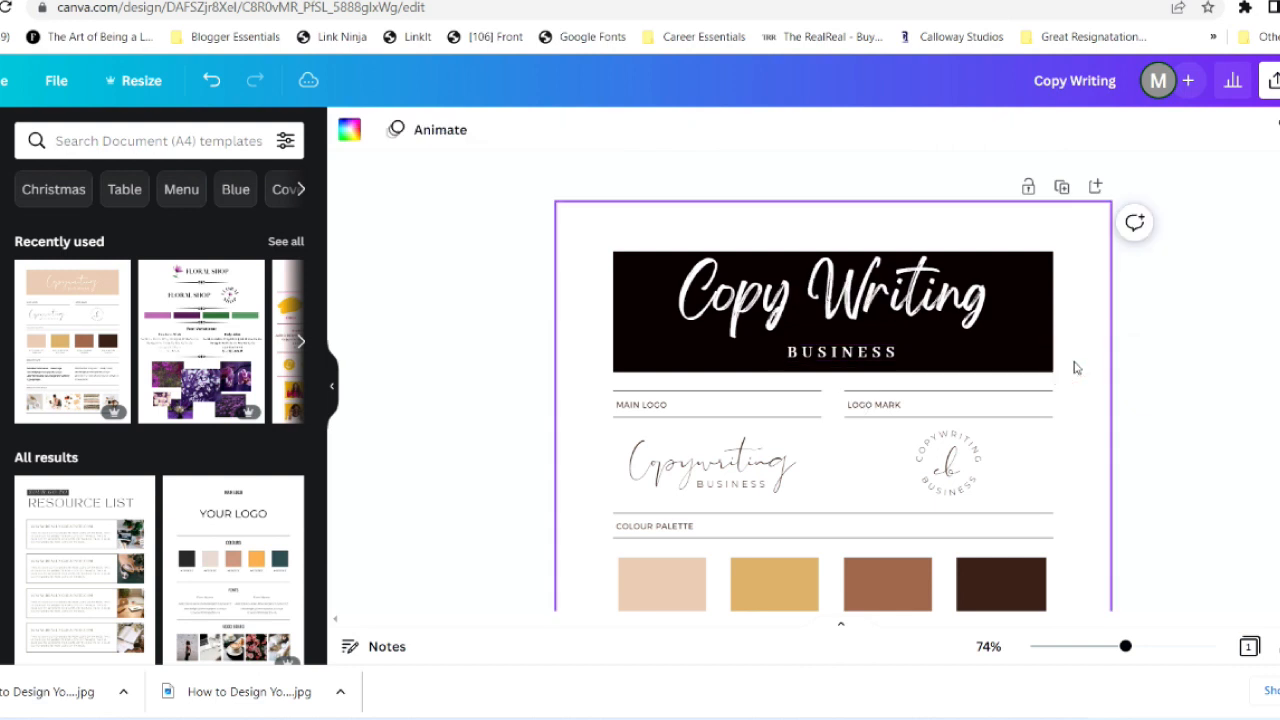
pyautogui.click(1075, 368)
pyautogui.scroll(-1, 1074, 366)
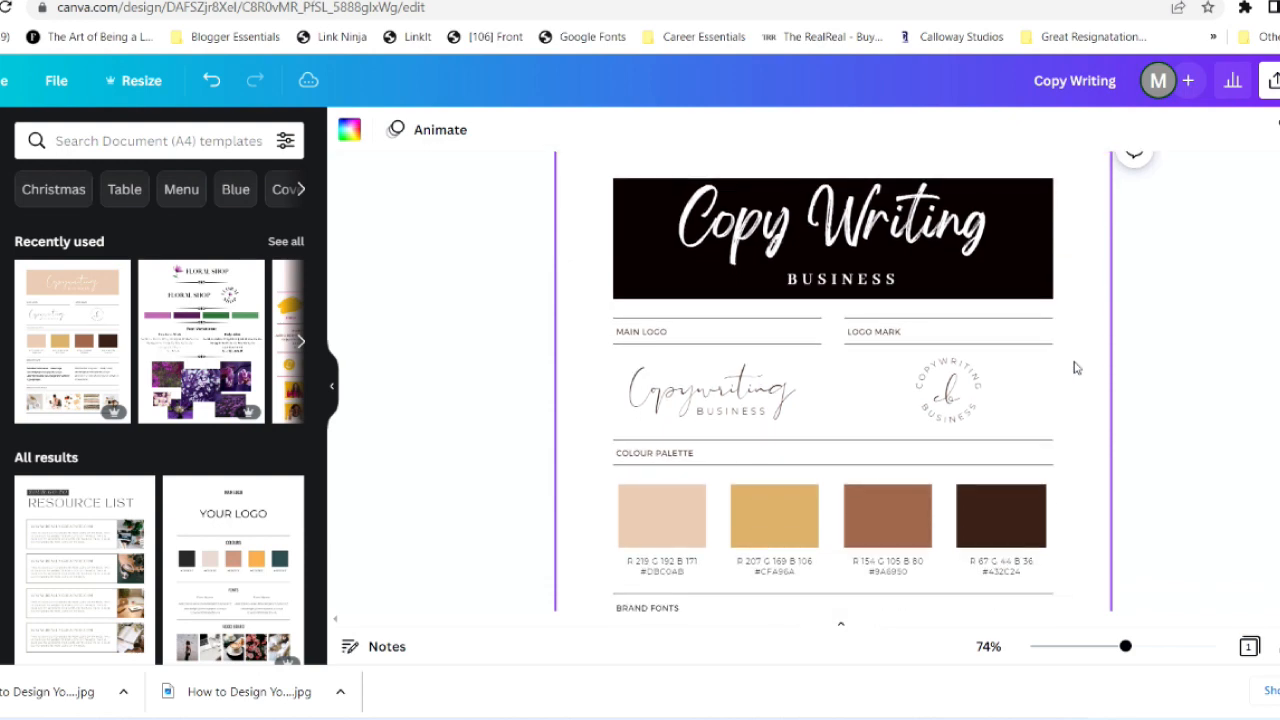
pyautogui.moveTo(1126, 646); pyautogui.dragTo(1150, 647)
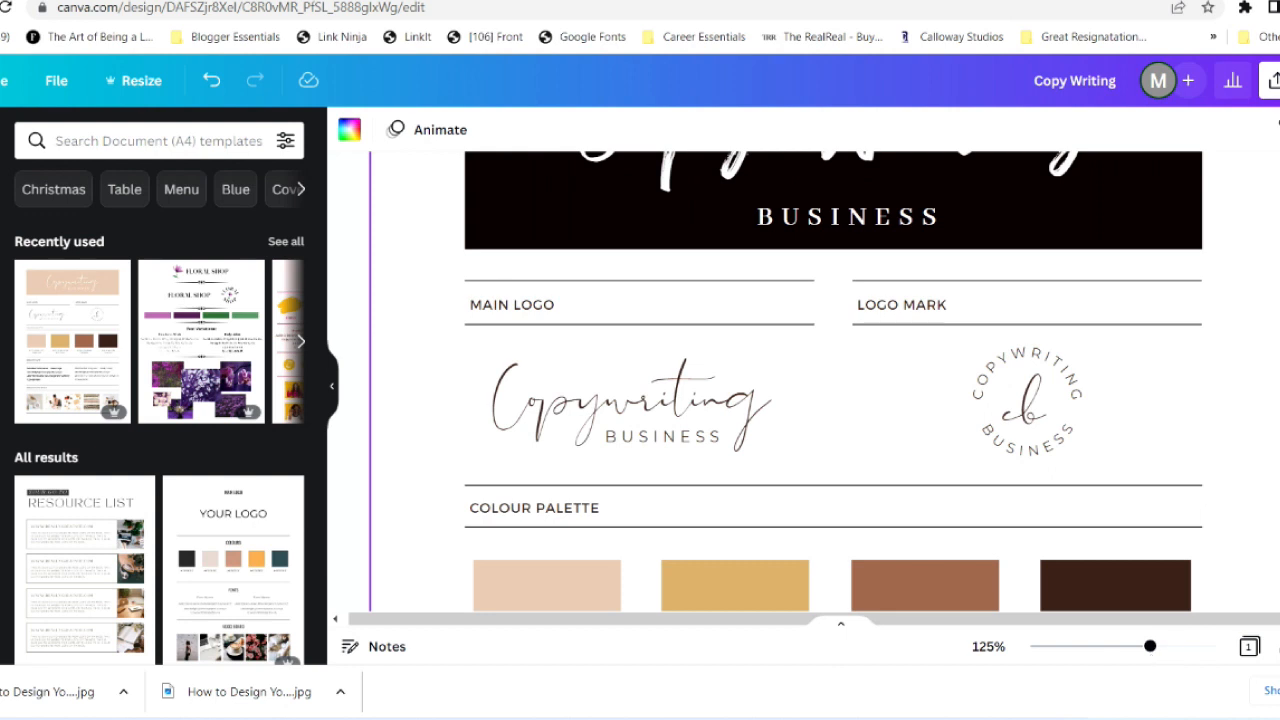
pyautogui.scroll(3, 834, 380)
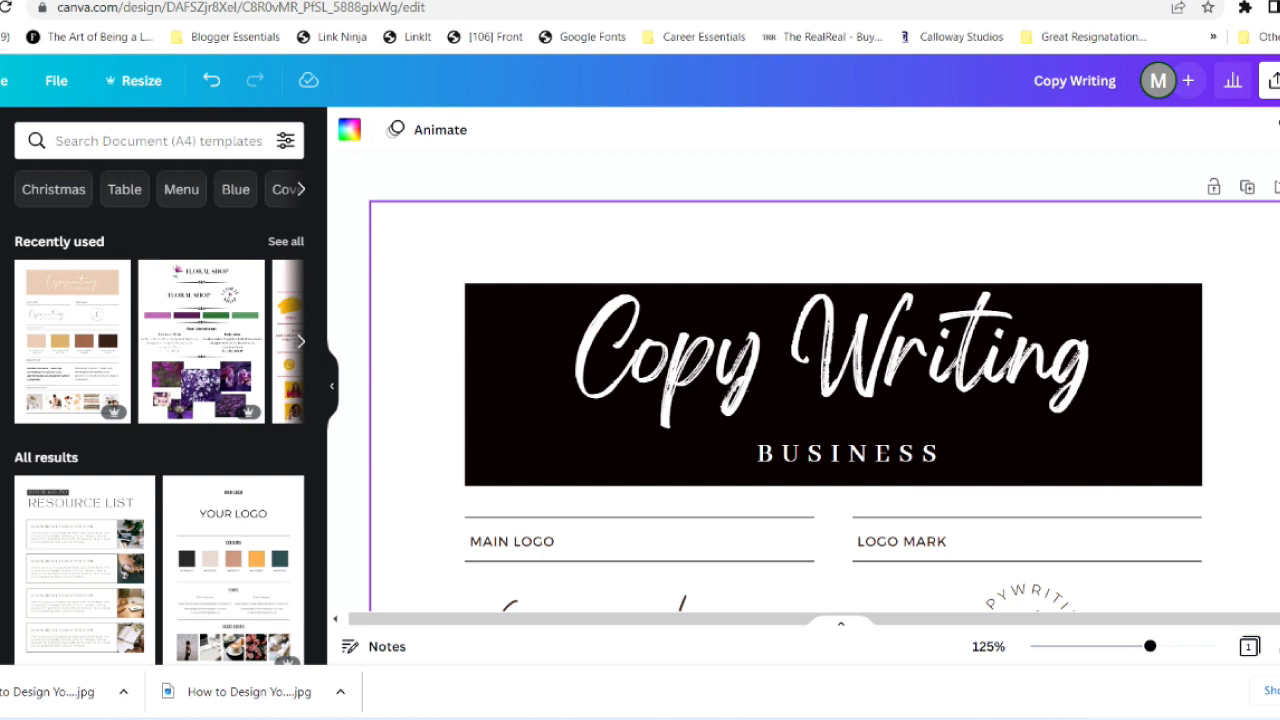
pyautogui.scroll(-1, 824, 387)
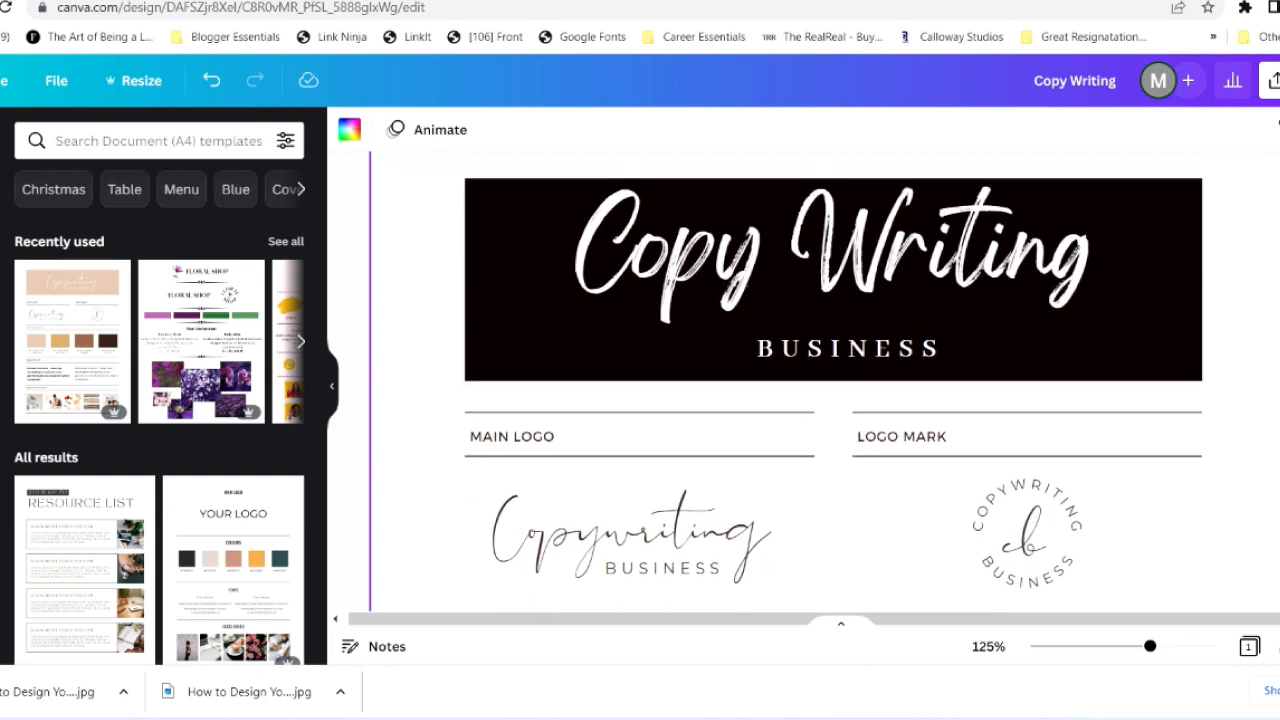
pyautogui.scroll(-1, 834, 383)
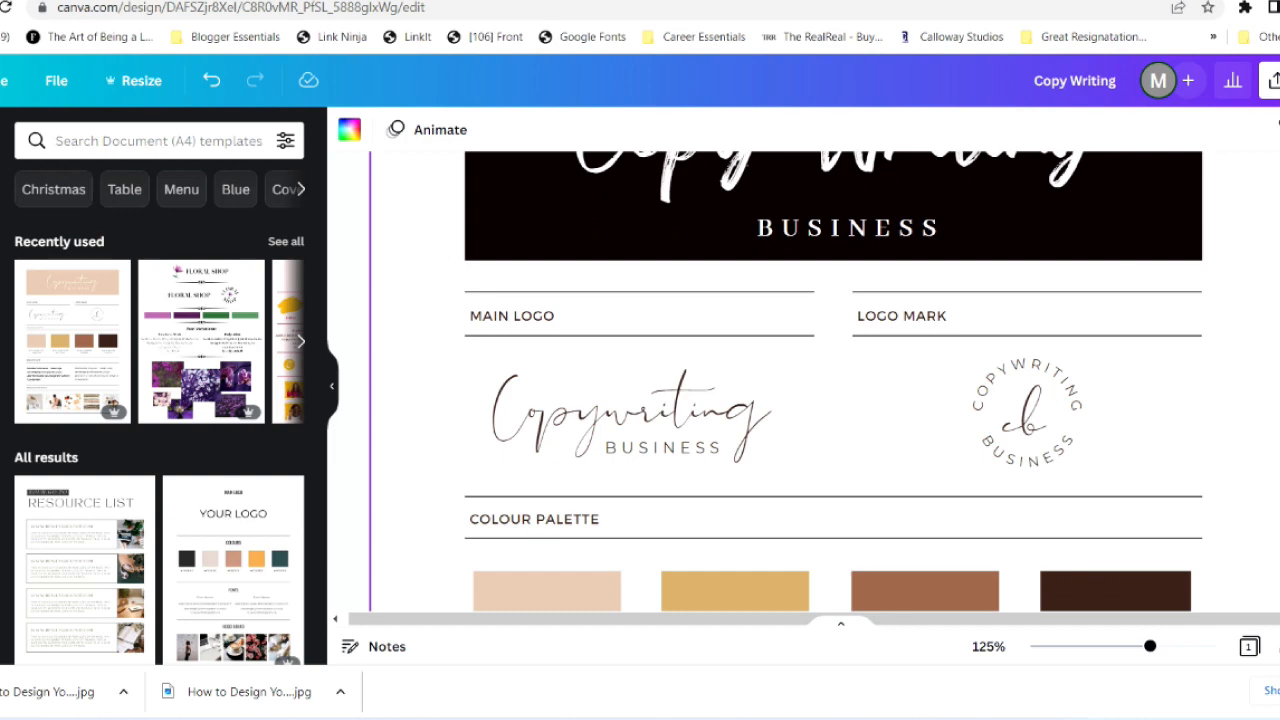
pyautogui.scroll(-1, 834, 380)
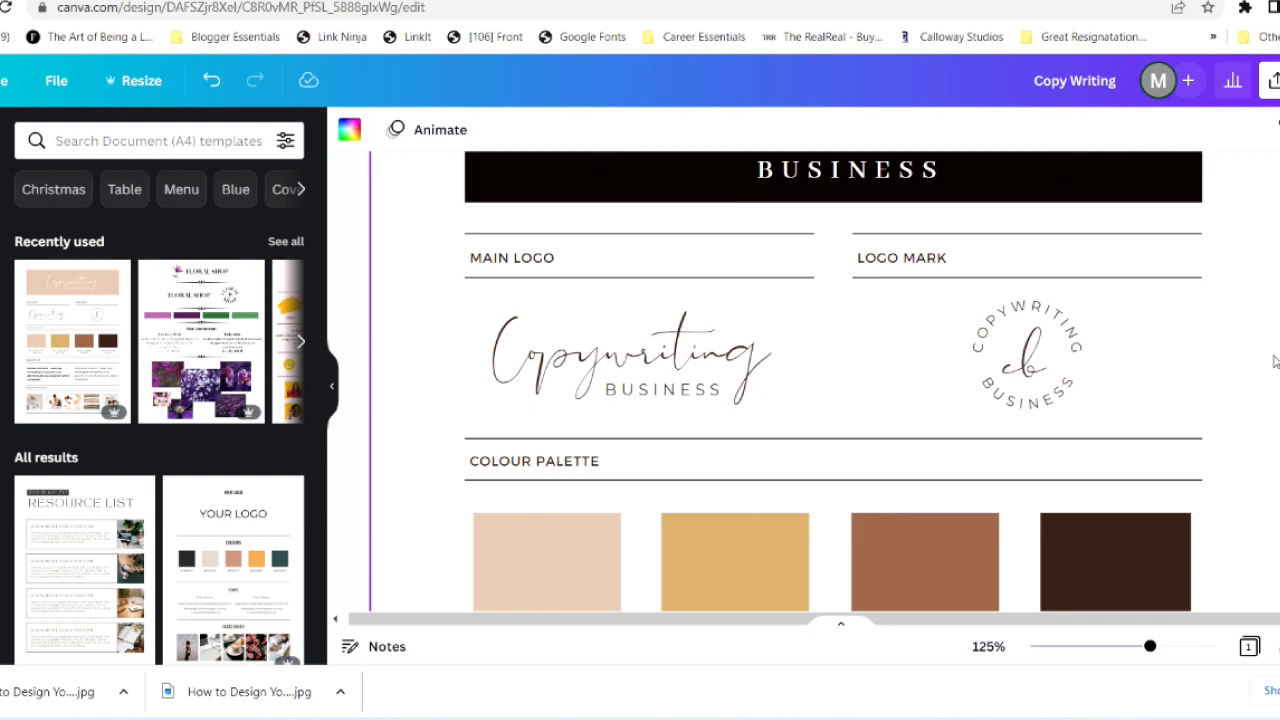
pyautogui.click(1150, 645)
pyautogui.moveTo(1150, 645); pyautogui.dragTo(1121, 648)
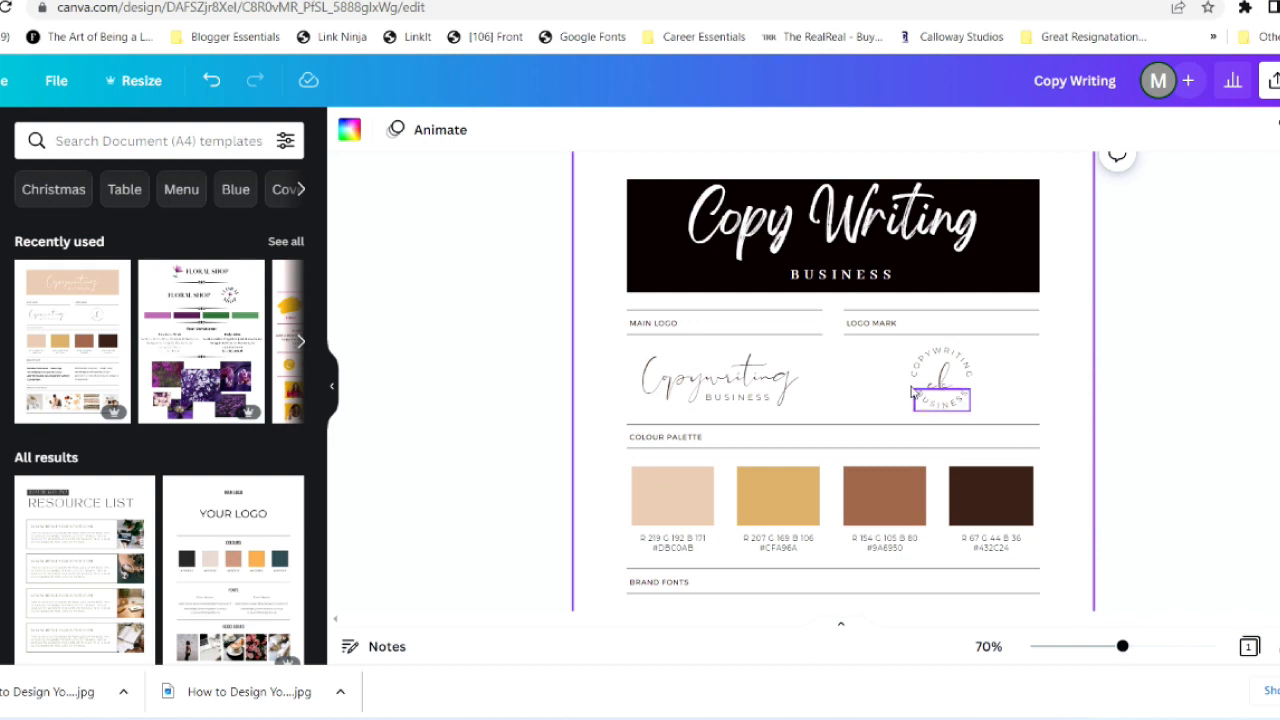
# Replace the banner's Copy Writing title text with MBS Creates
pyautogui.click(935, 232)
pyautogui.click(935, 232)
pyautogui.write('MB')
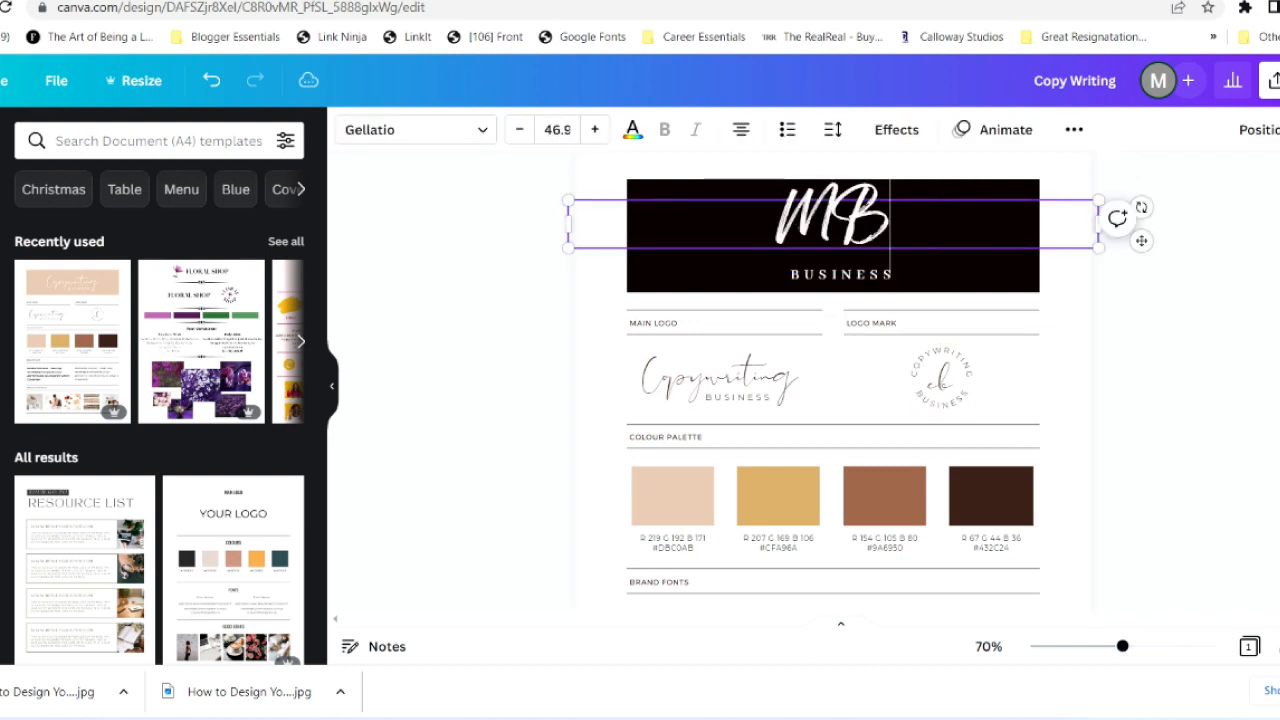
pyautogui.write('S Creates')
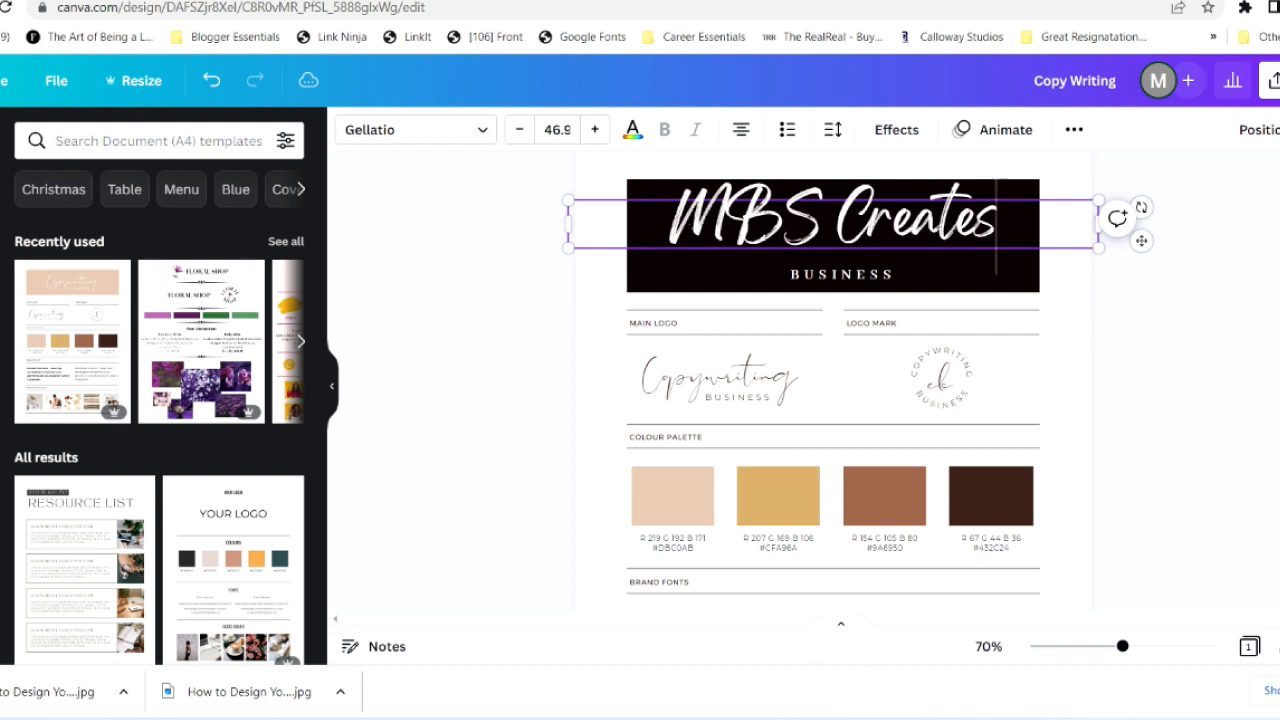
pyautogui.click(868, 275)
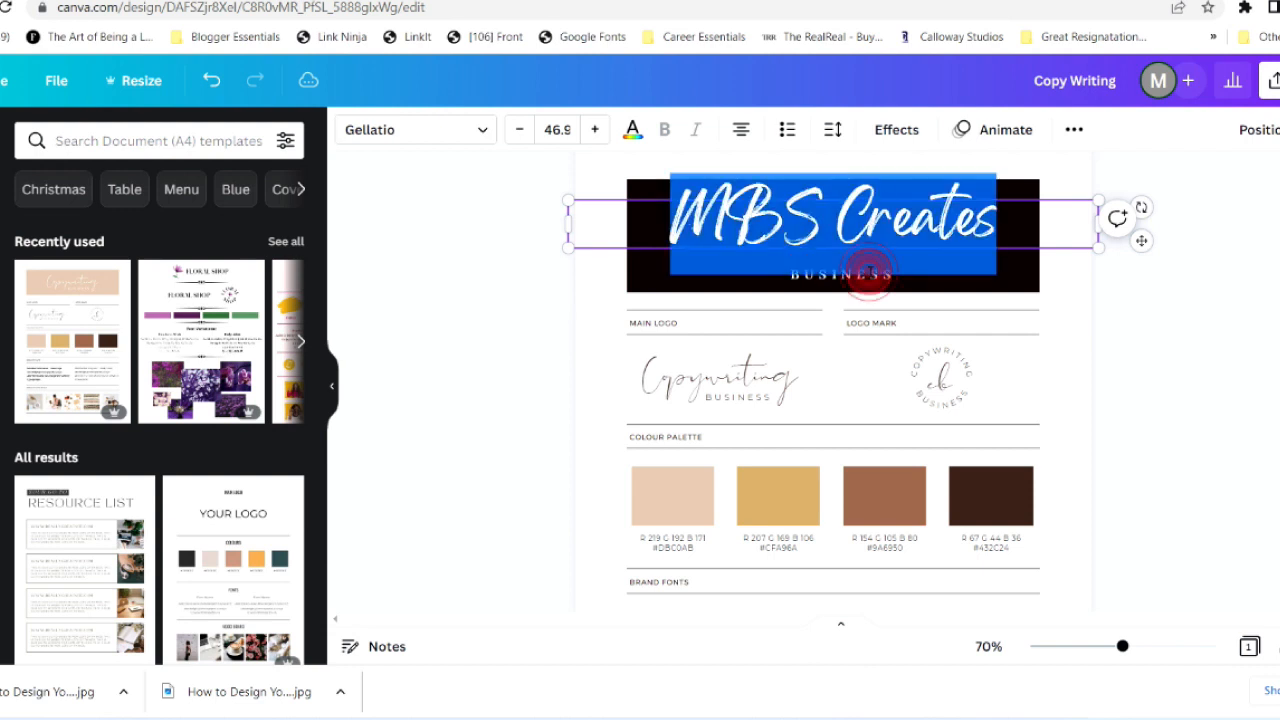
pyautogui.click(868, 279)
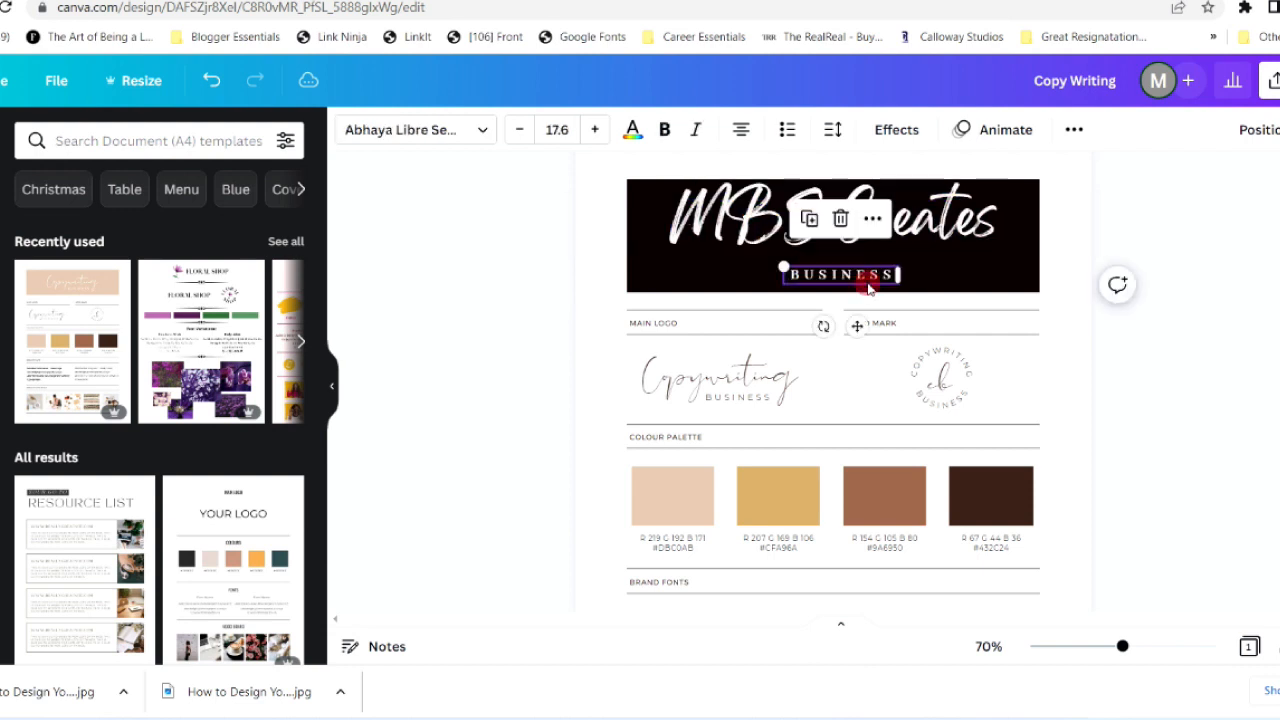
pyautogui.click(1214, 320)
# Delete the template's logo mark, including the script monogram and the curved COPYWRITING and BUSINESS texts
pyautogui.click(918, 388)
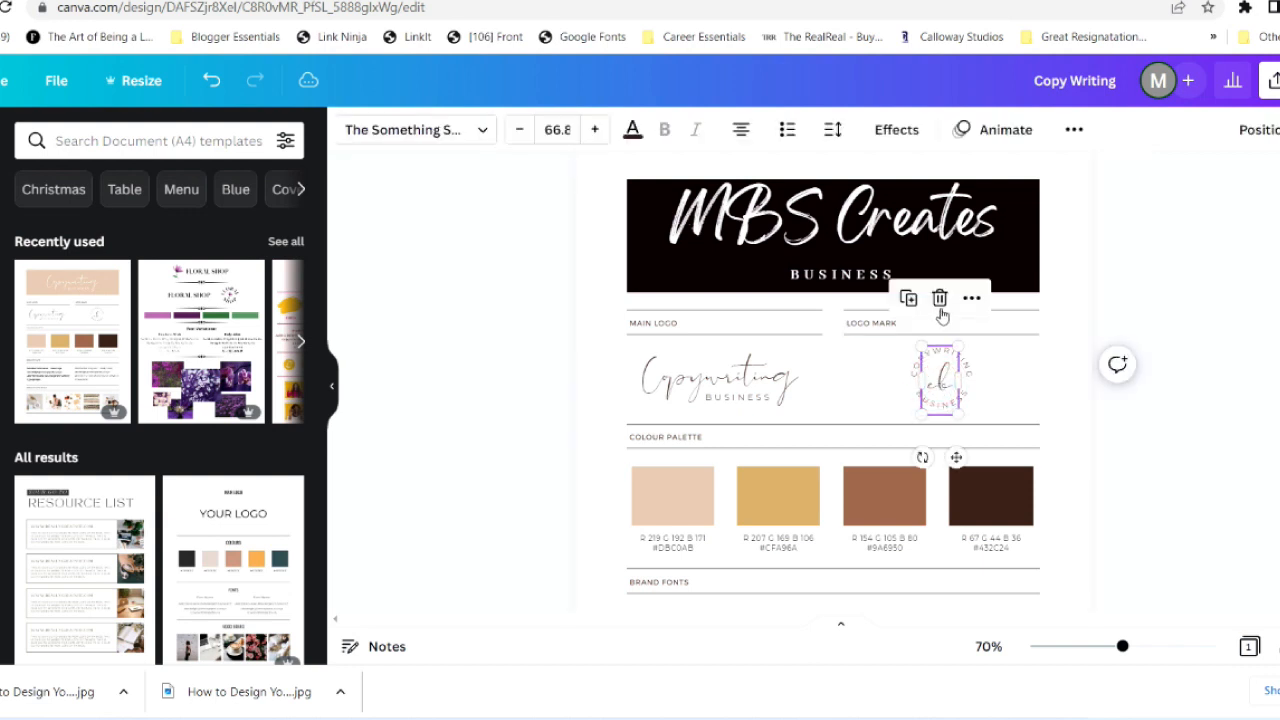
pyautogui.click(940, 300)
pyautogui.click(940, 362)
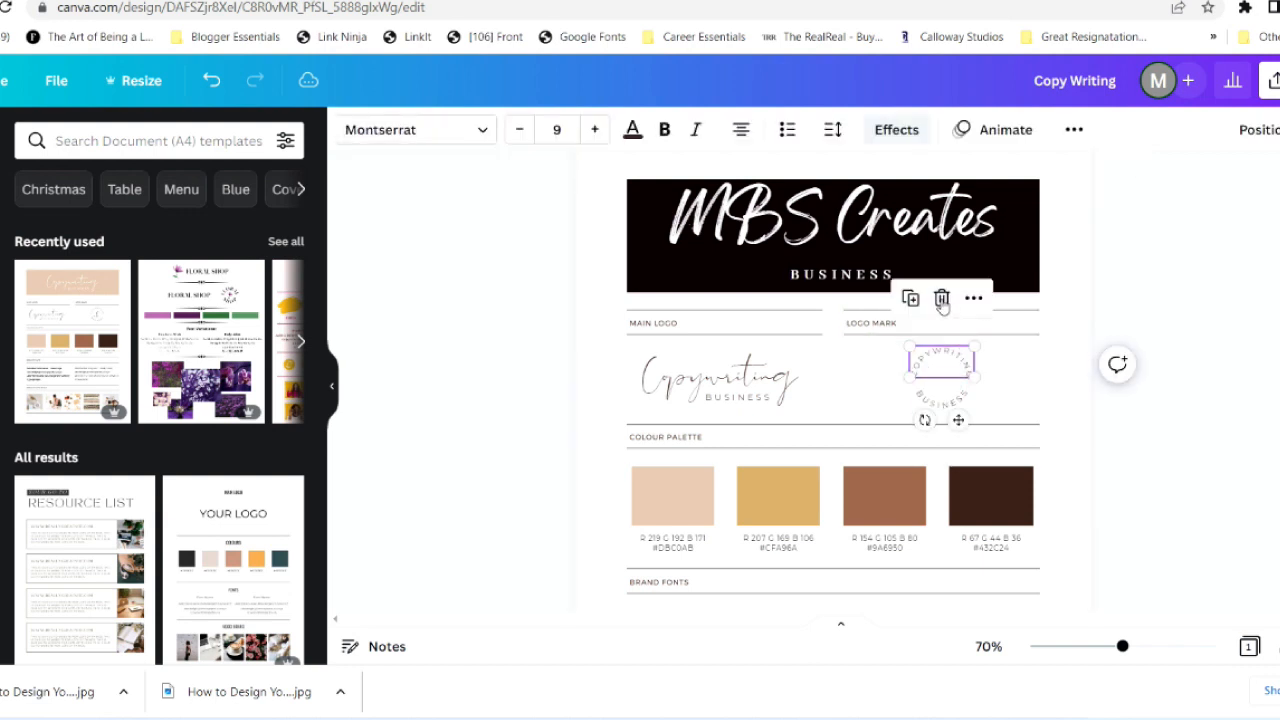
pyautogui.click(941, 302)
pyautogui.click(943, 400)
pyautogui.click(942, 340)
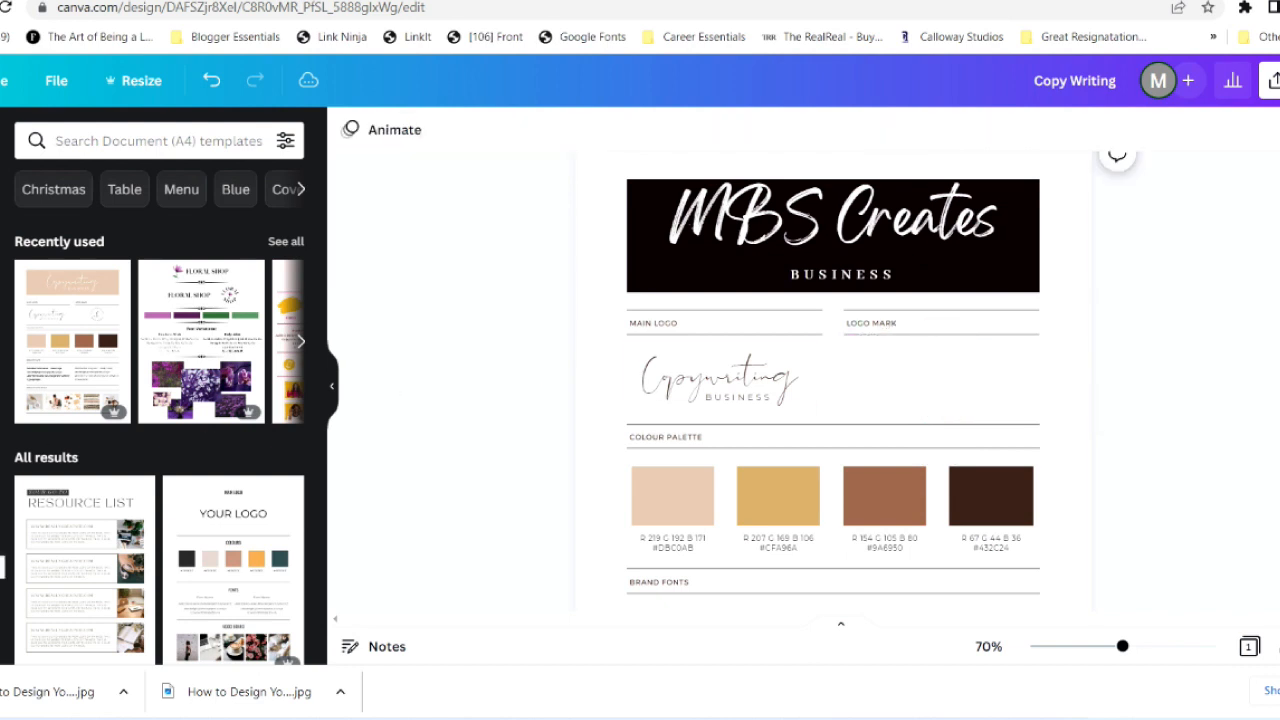
# Remove the BUSINESS subtitle from the banner and move the MBS Creates title down to the banner's middle
pyautogui.click(851, 276)
pyautogui.click(841, 218)
pyautogui.moveTo(848, 222); pyautogui.dragTo(848, 243)
pyautogui.click(991, 355)
pyautogui.click(1061, 260)
pyautogui.click(1073, 285)
# Place the brand kit's MBS Creates logo at a reduced size under LOGO MARK and run Background Remover on it
pyautogui.click(2, 350)
pyautogui.click(62, 279)
pyautogui.moveTo(975, 359); pyautogui.dragTo(885, 431)
pyautogui.moveTo(820, 494); pyautogui.dragTo(928, 357)
pyautogui.moveTo(1001, 300); pyautogui.dragTo(893, 368)
pyautogui.click(211, 80)
pyautogui.moveTo(858, 470); pyautogui.dragTo(961, 395)
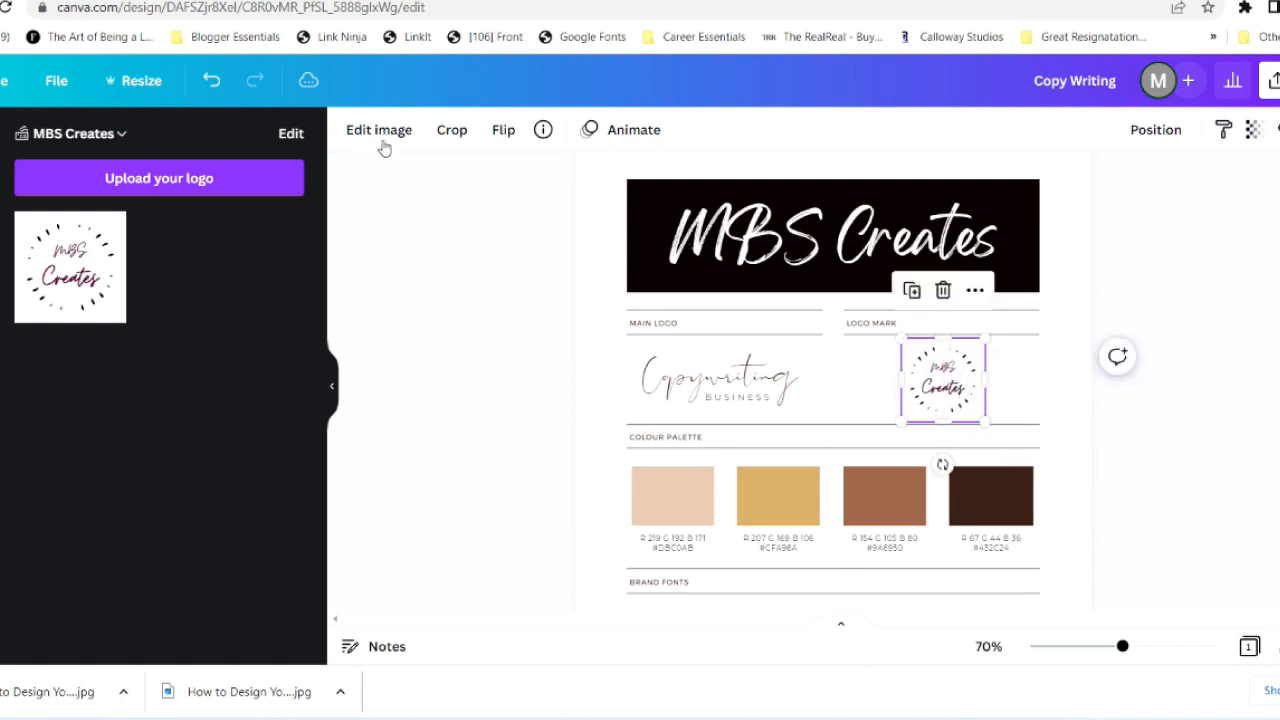
pyautogui.click(379, 131)
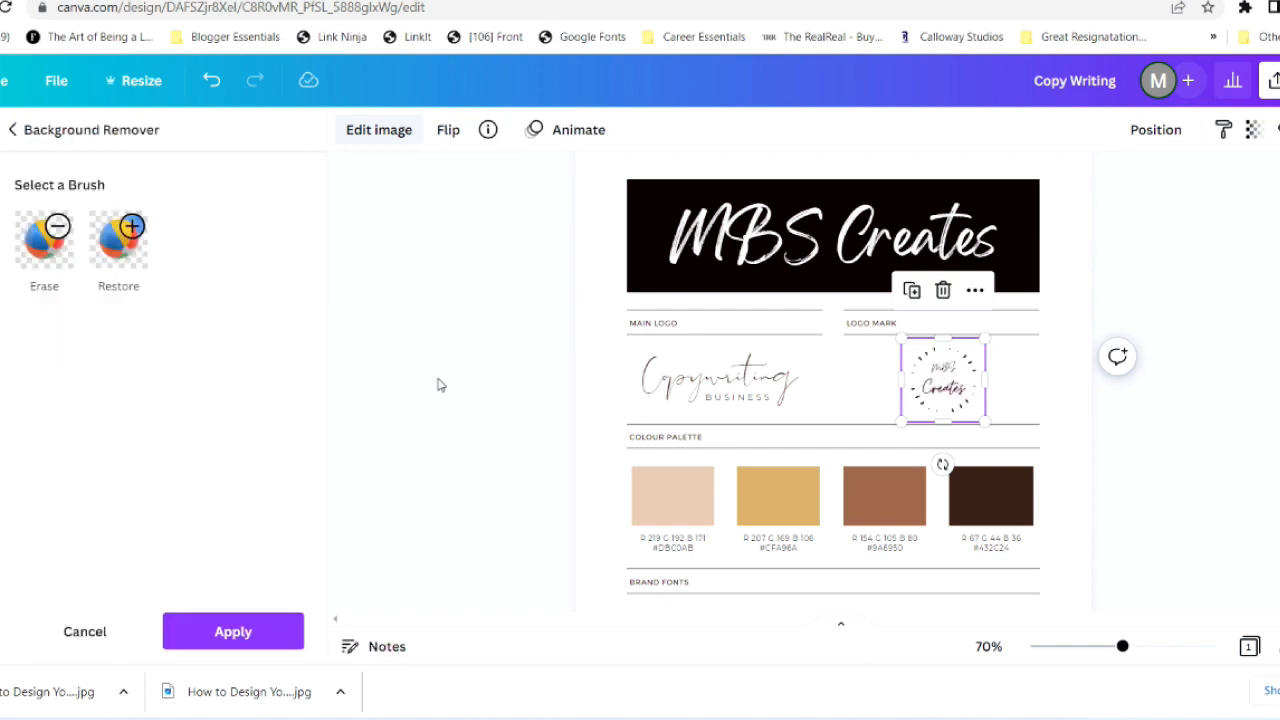
# Change the main logo's Copywriting text to MBS Creates and delete the BUSINESS line beneath it
pyautogui.click(749, 371)
pyautogui.doubleClick(749, 371)
pyautogui.write('MBS Creates')
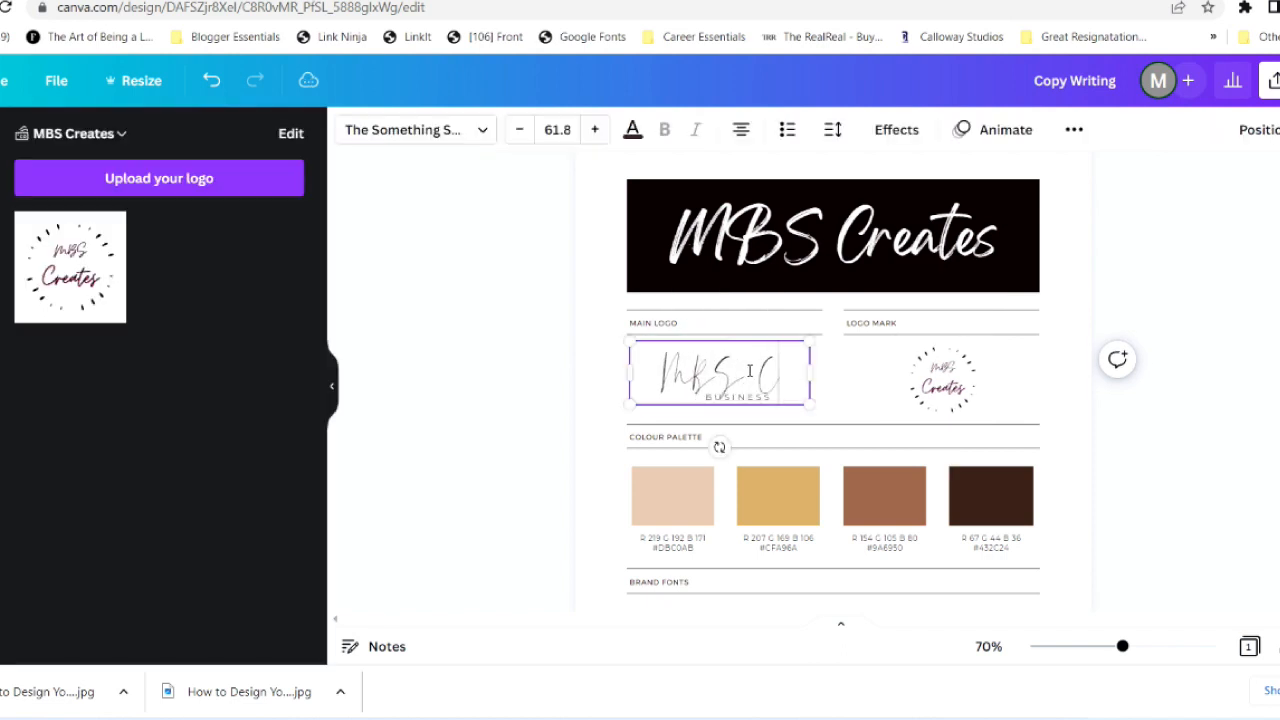
pyautogui.click(740, 413)
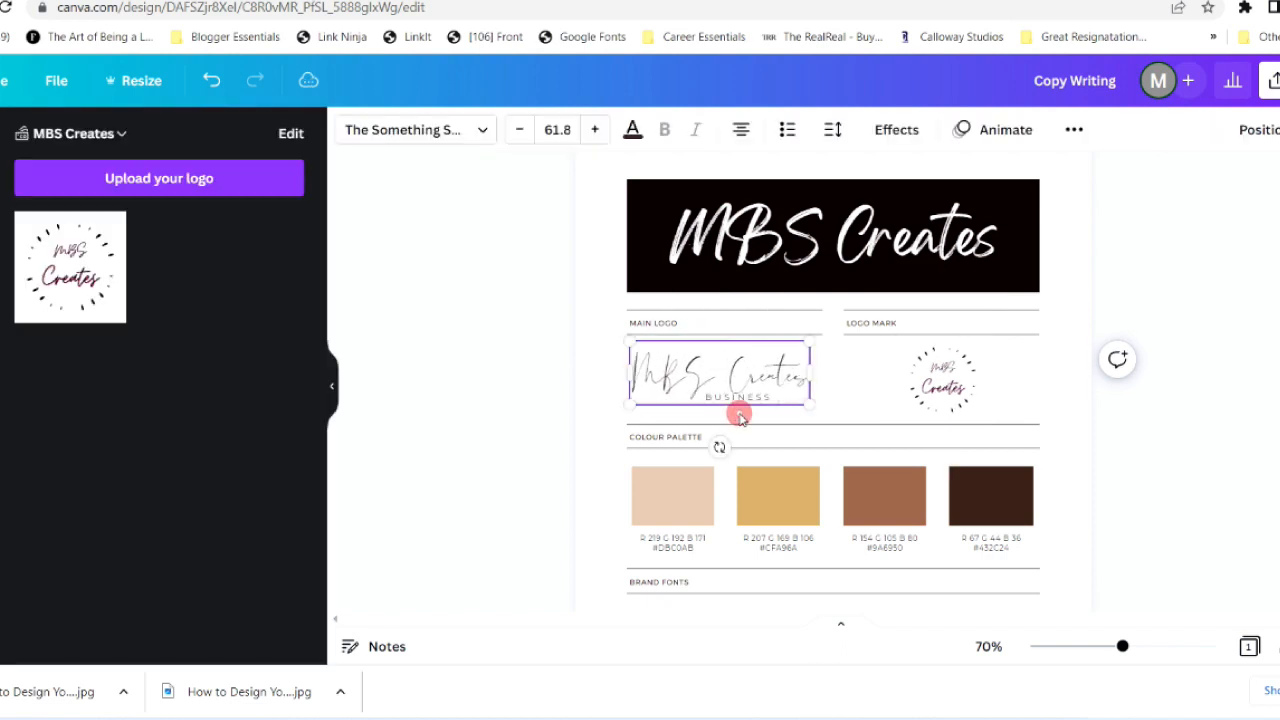
pyautogui.click(838, 370)
pyautogui.click(755, 397)
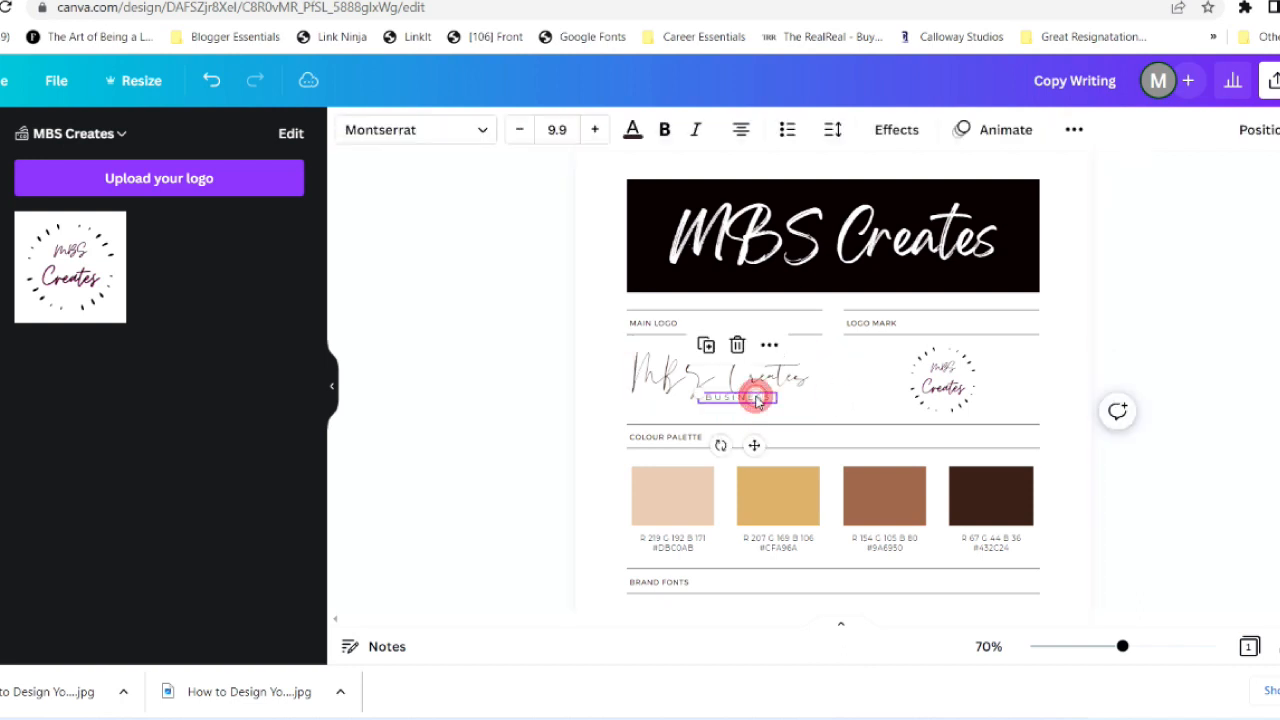
pyautogui.click(740, 348)
# Set the main logo text's font to Gellatio from the MBS Creates brand kit and reduce its font size
pyautogui.click(738, 372)
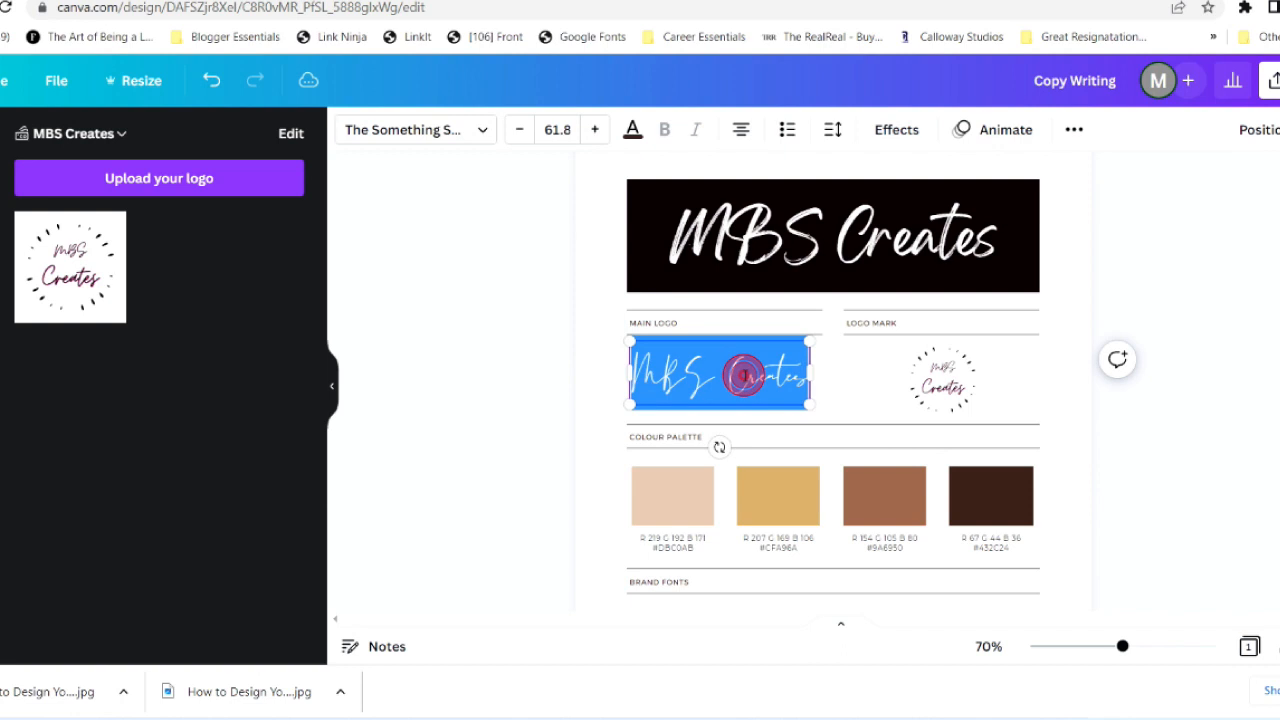
pyautogui.click(482, 130)
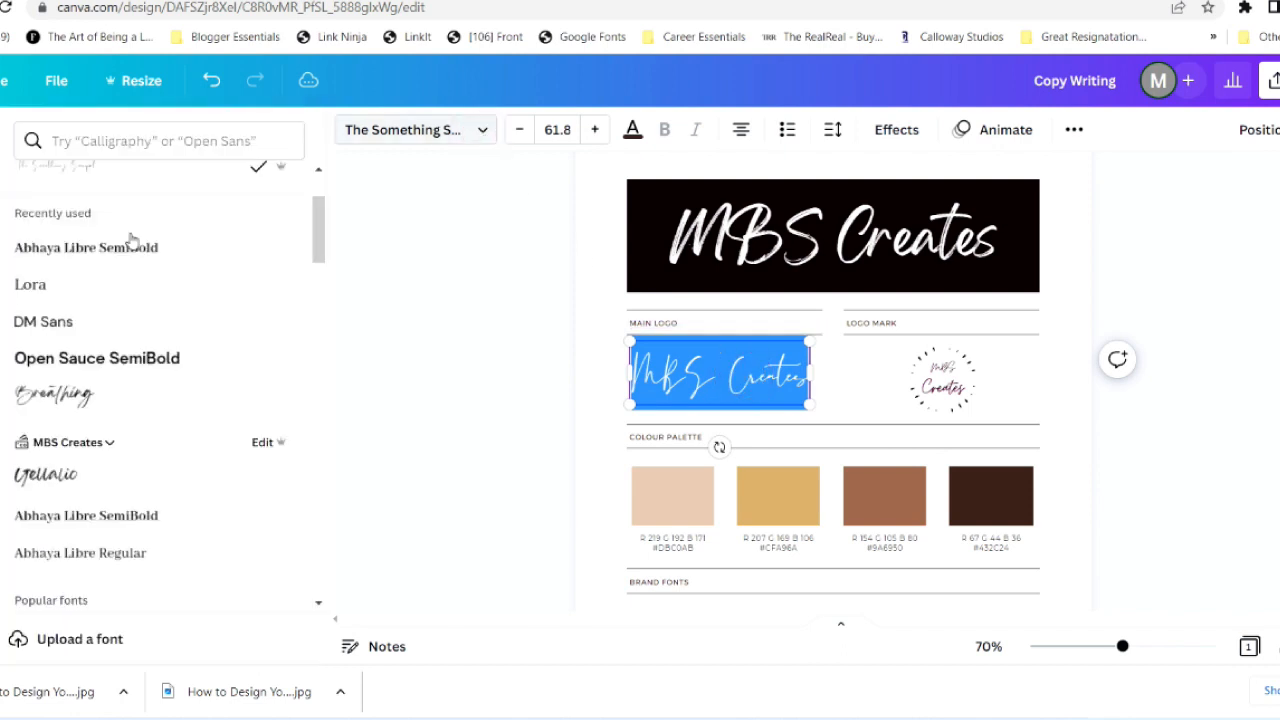
pyautogui.click(50, 476)
pyautogui.click(521, 130)
pyautogui.click(521, 130)
pyautogui.click(521, 130)
pyautogui.click(521, 130)
pyautogui.click(521, 130)
pyautogui.click(521, 130)
pyautogui.click(521, 130)
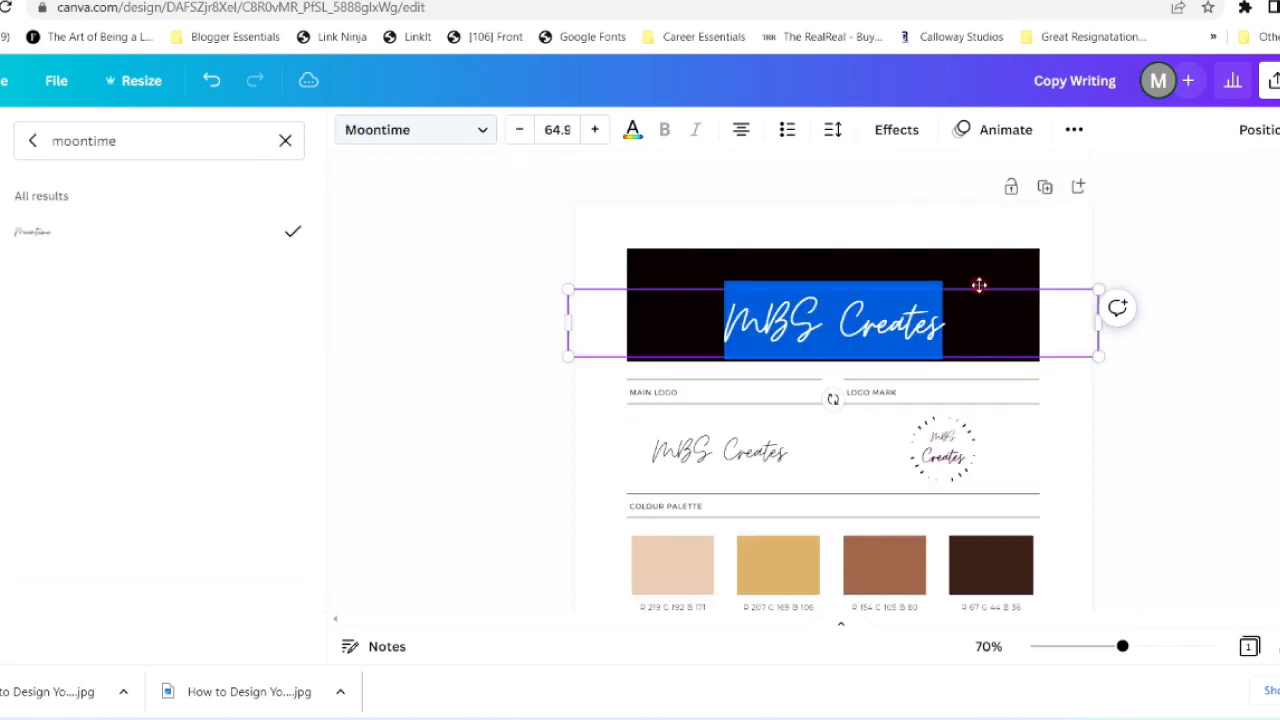
# Move the banner's MBS Creates title slightly up and set its font to Gellatio
pyautogui.moveTo(979, 286); pyautogui.dragTo(979, 278)
pyautogui.click(1274, 256)
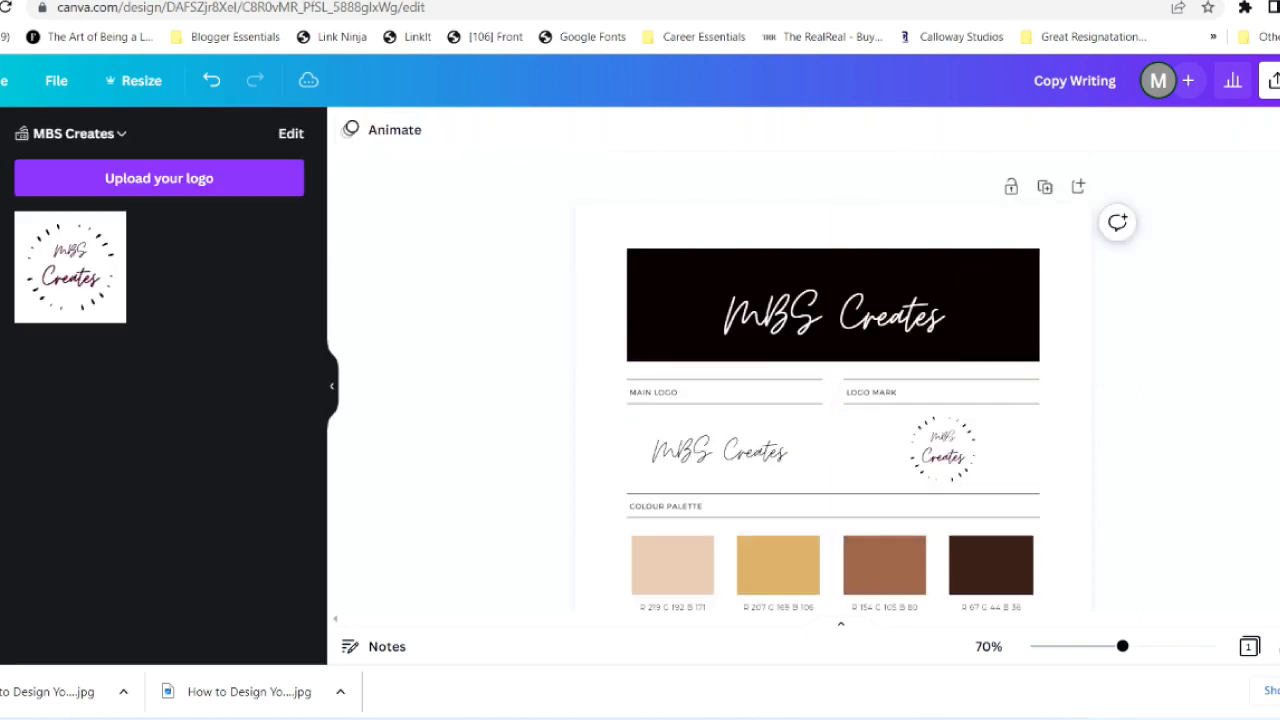
pyautogui.doubleClick(829, 320)
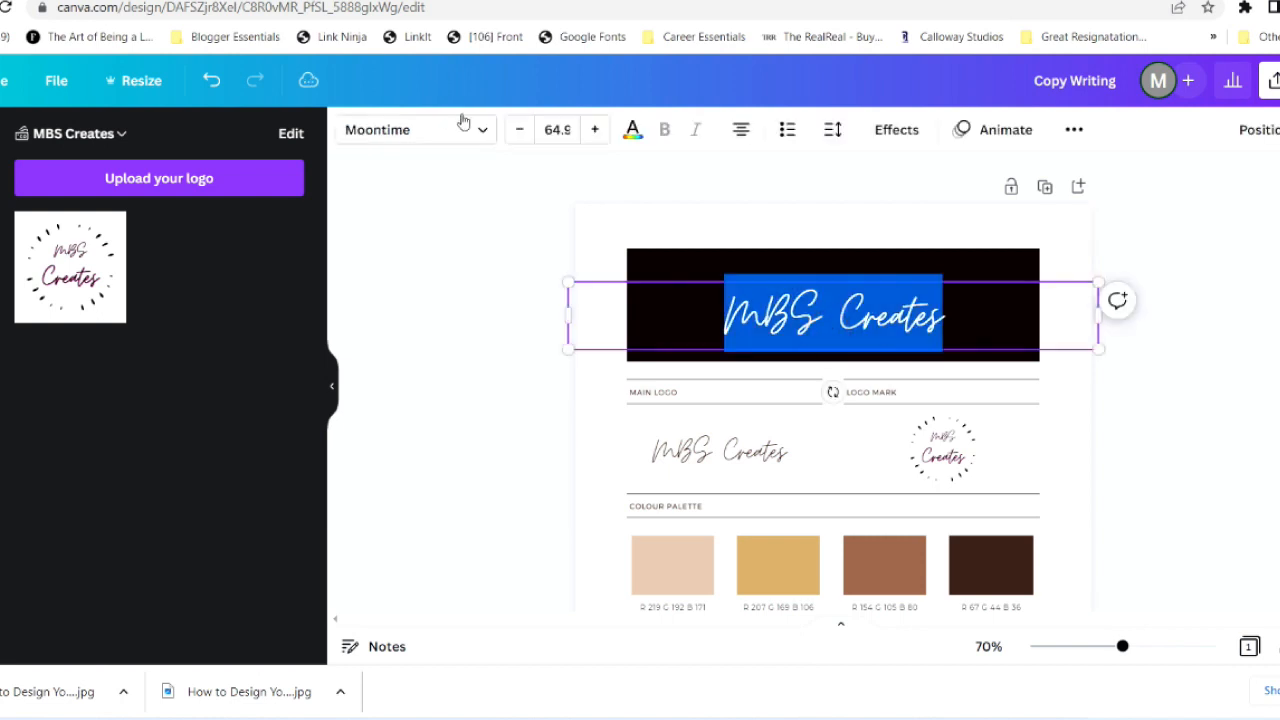
pyautogui.click(463, 128)
pyautogui.click(118, 145)
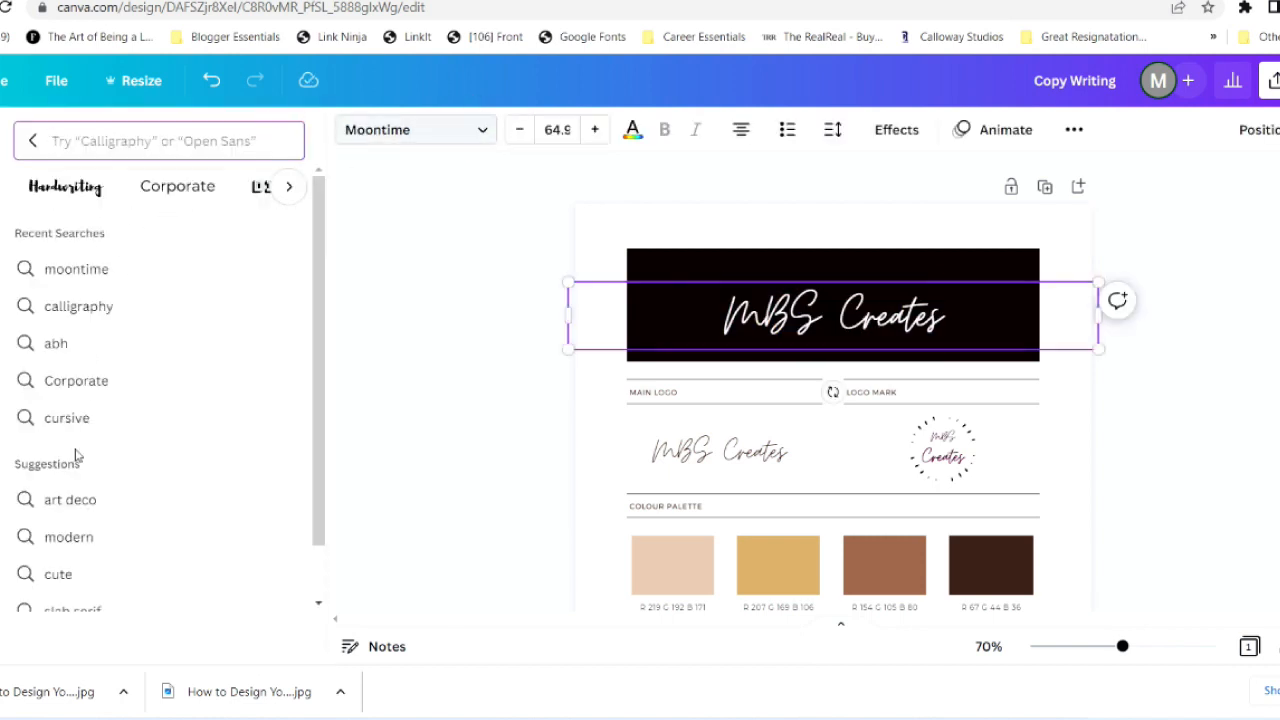
pyautogui.write('gellatio')
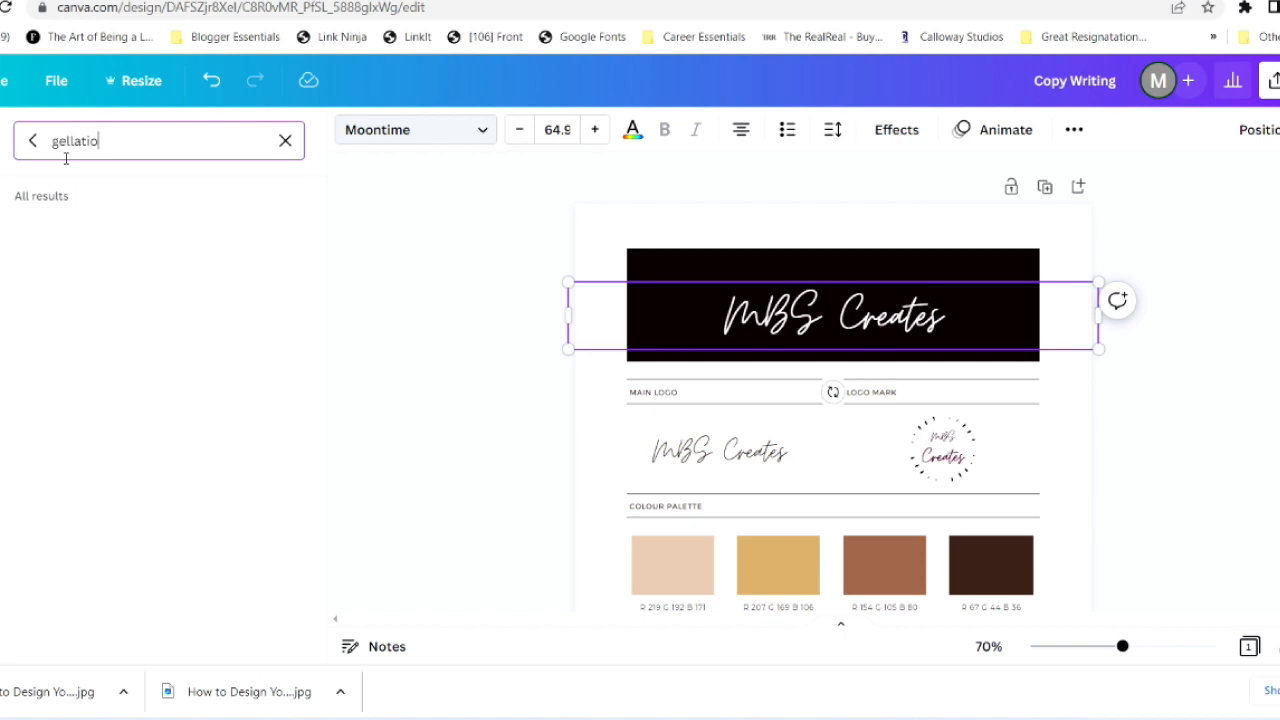
pyautogui.click(89, 232)
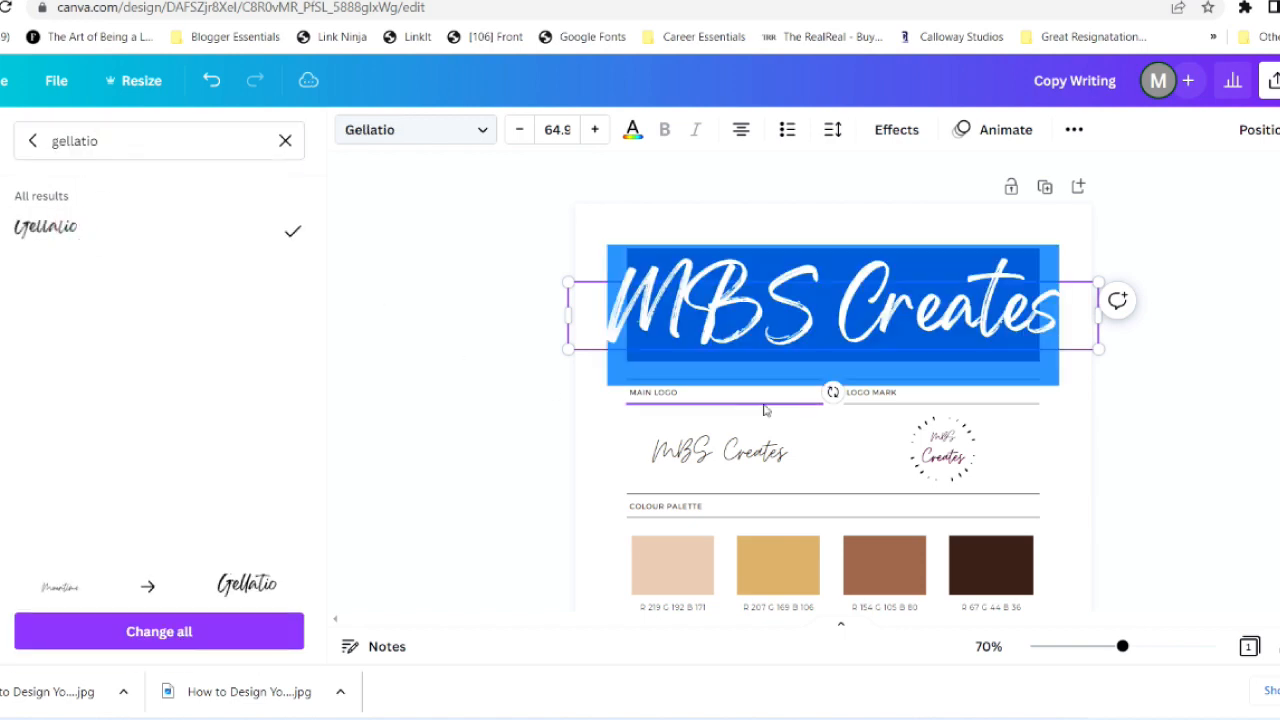
pyautogui.click(1157, 446)
pyautogui.click(1008, 315)
# Duplicate the main logo's MBS Creates text and place the copy over the original with a slight offset
pyautogui.click(1074, 130)
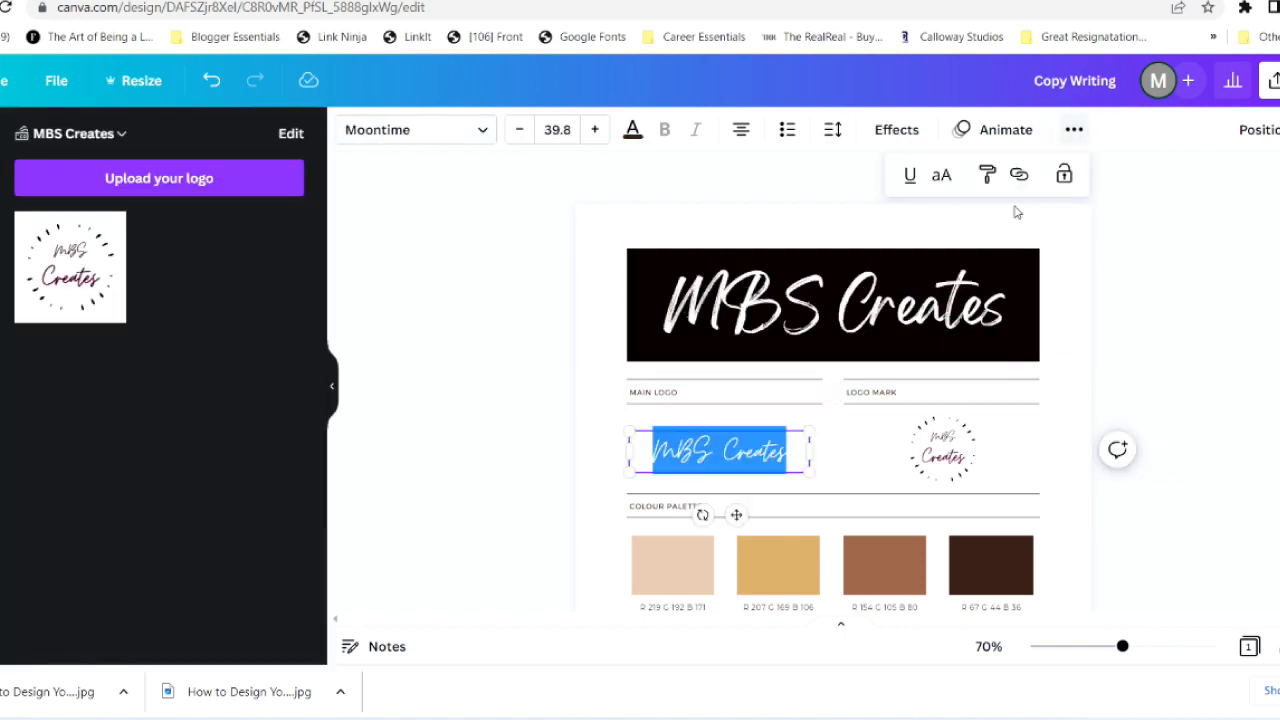
pyautogui.click(554, 449)
pyautogui.click(766, 449)
pyautogui.click(711, 450)
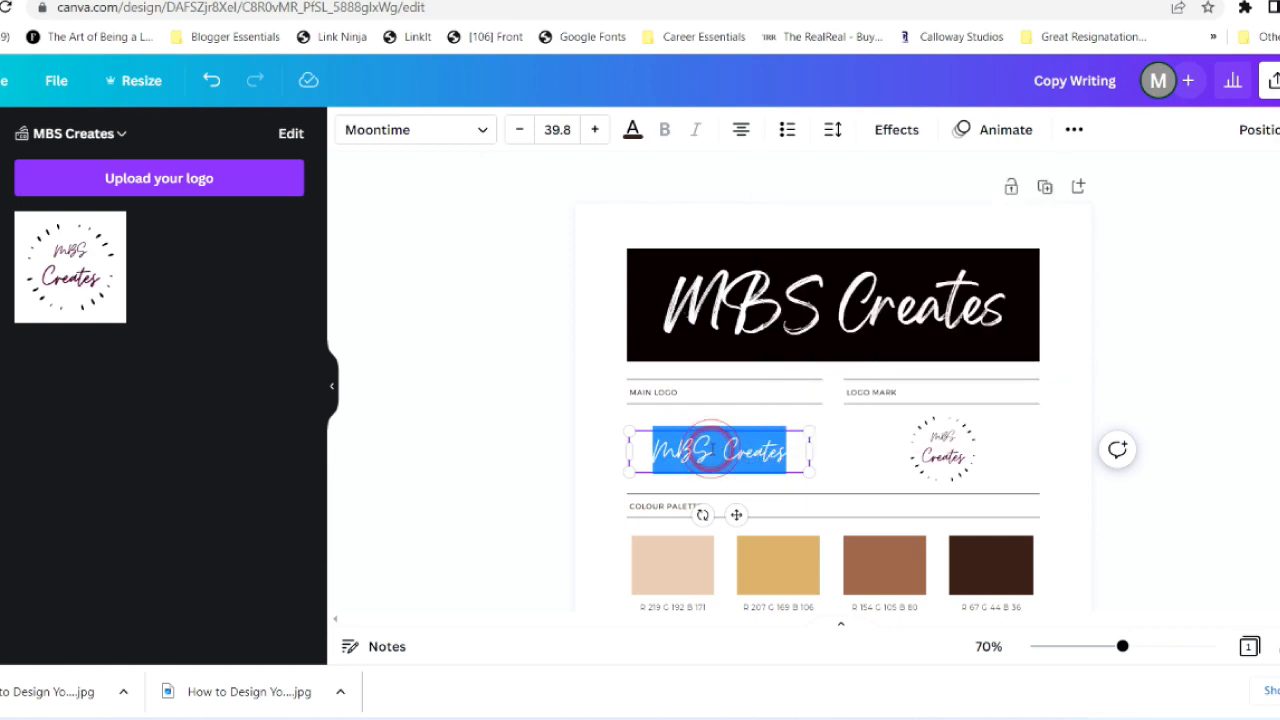
pyautogui.click(1076, 137)
pyautogui.click(1135, 213)
pyautogui.click(789, 470)
pyautogui.click(695, 393)
pyautogui.moveTo(1122, 646); pyautogui.dragTo(1151, 646)
pyautogui.scroll(-3, 800, 380)
pyautogui.moveTo(791, 197); pyautogui.dragTo(772, 182)
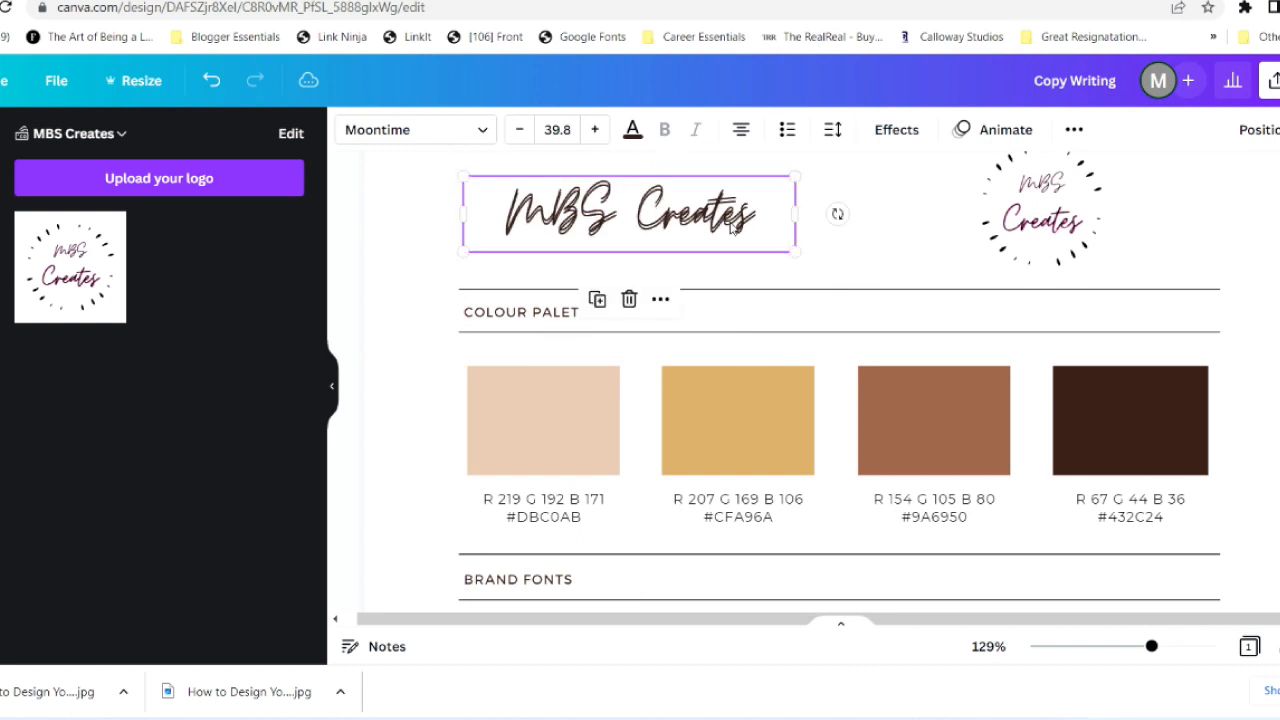
# Colour the front copy of the main logo text black from the MBS Creates brand colours
pyautogui.click(633, 130)
pyautogui.click(84, 409)
pyautogui.click(134, 409)
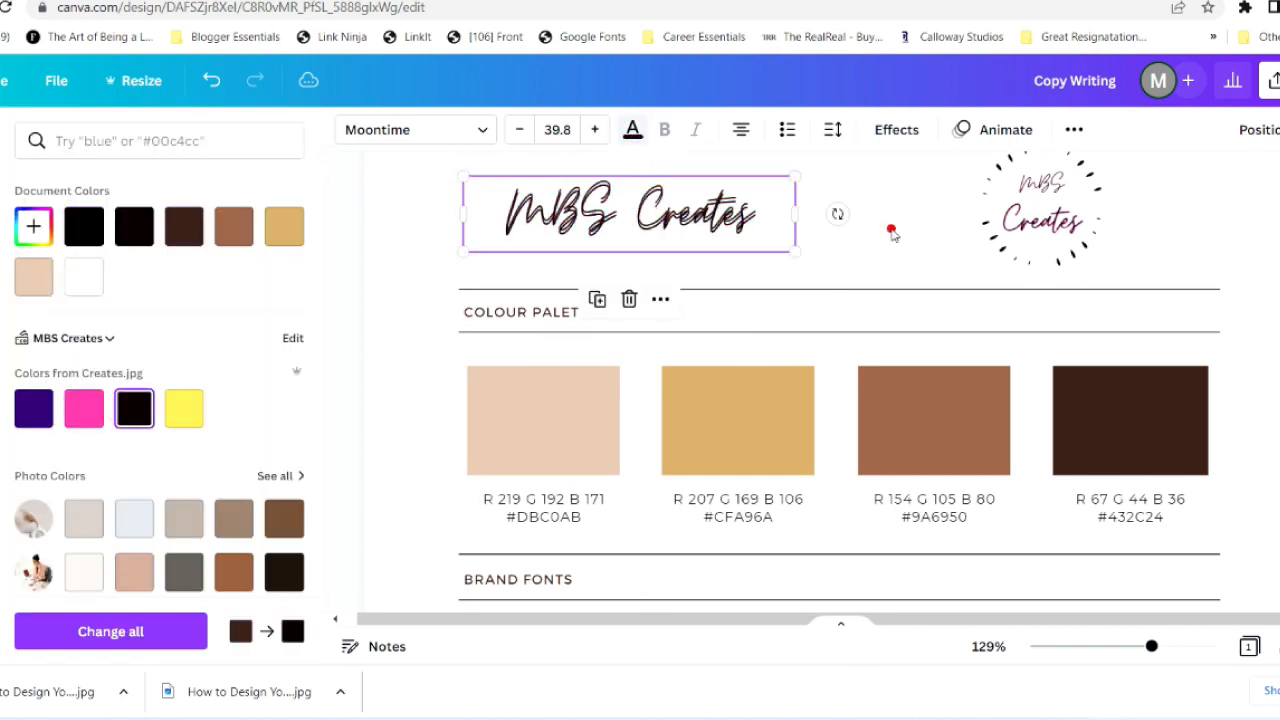
pyautogui.click(413, 281)
# Bring the two main logo text copies closer together and colour the other one pink from the MBS Creates brand colours
pyautogui.moveTo(534, 216); pyautogui.dragTo(595, 211)
pyautogui.click(586, 202)
pyautogui.click(633, 130)
pyautogui.click(85, 407)
pyautogui.click(928, 234)
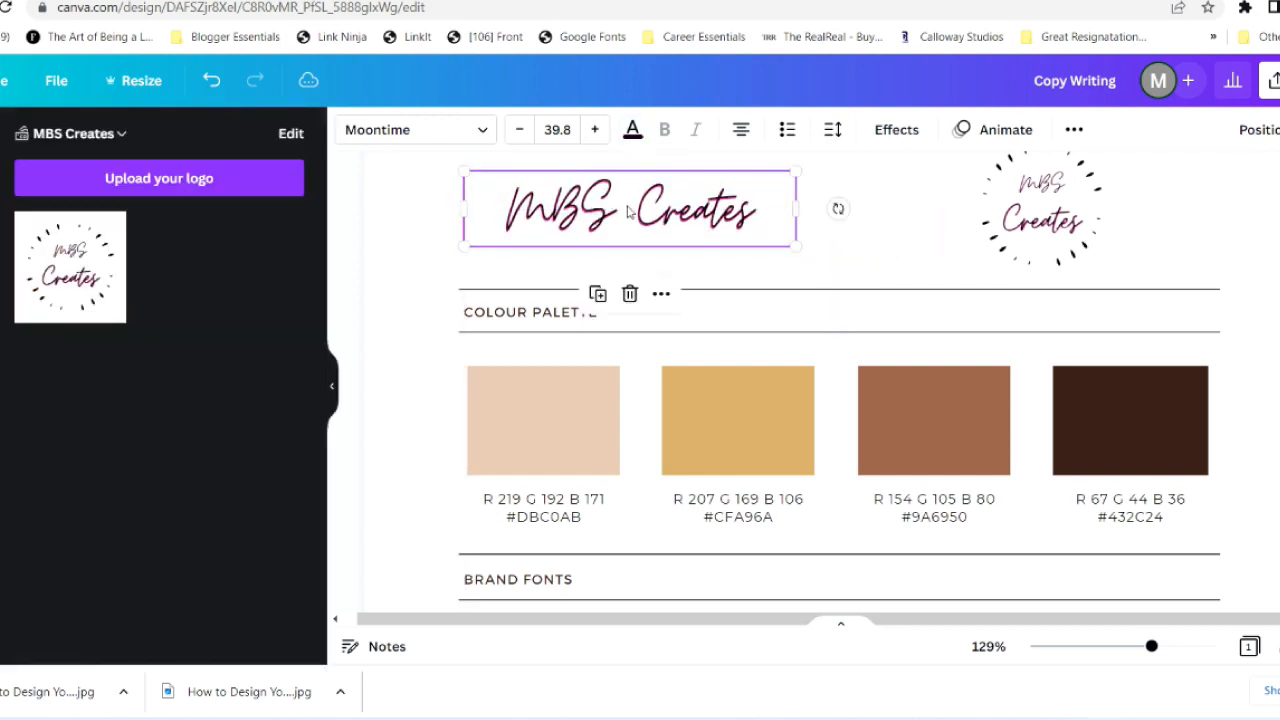
pyautogui.click(931, 194)
pyautogui.scroll(3, 840, 376)
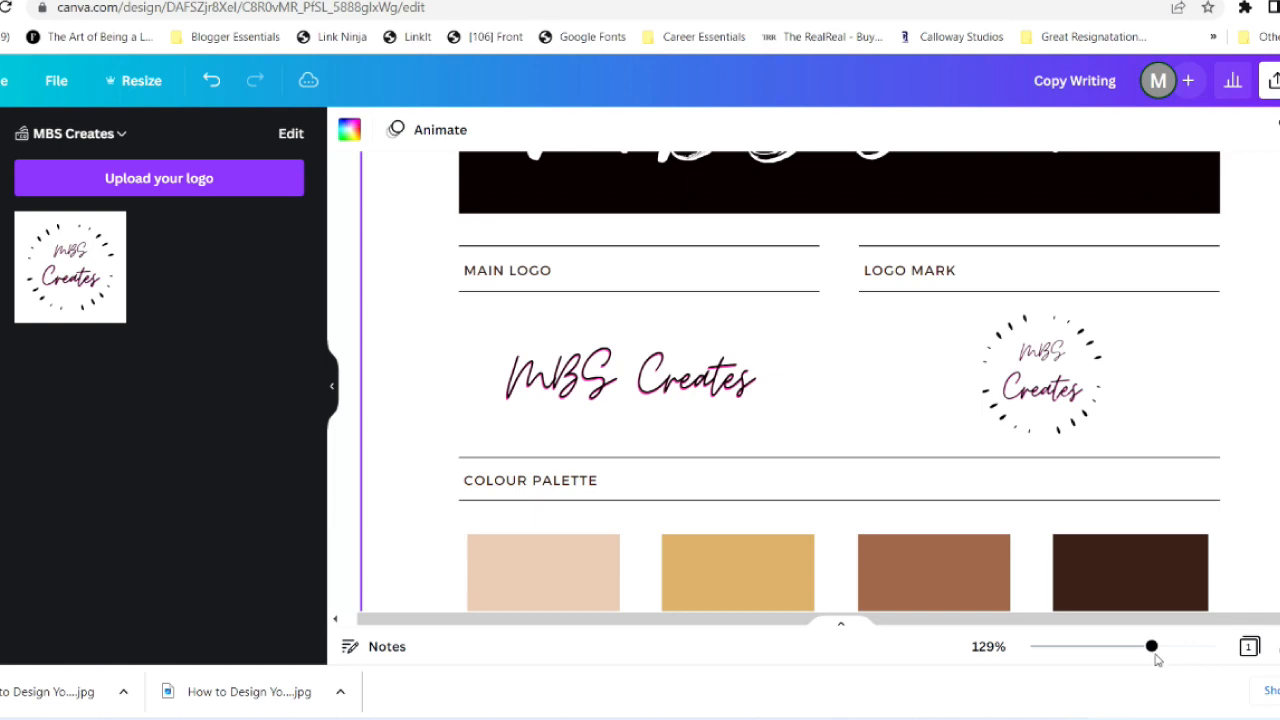
# Examine the colour palette section, looking closely at its four swatches and their RGB and hex captions
pyautogui.moveTo(1154, 647); pyautogui.dragTo(1120, 648)
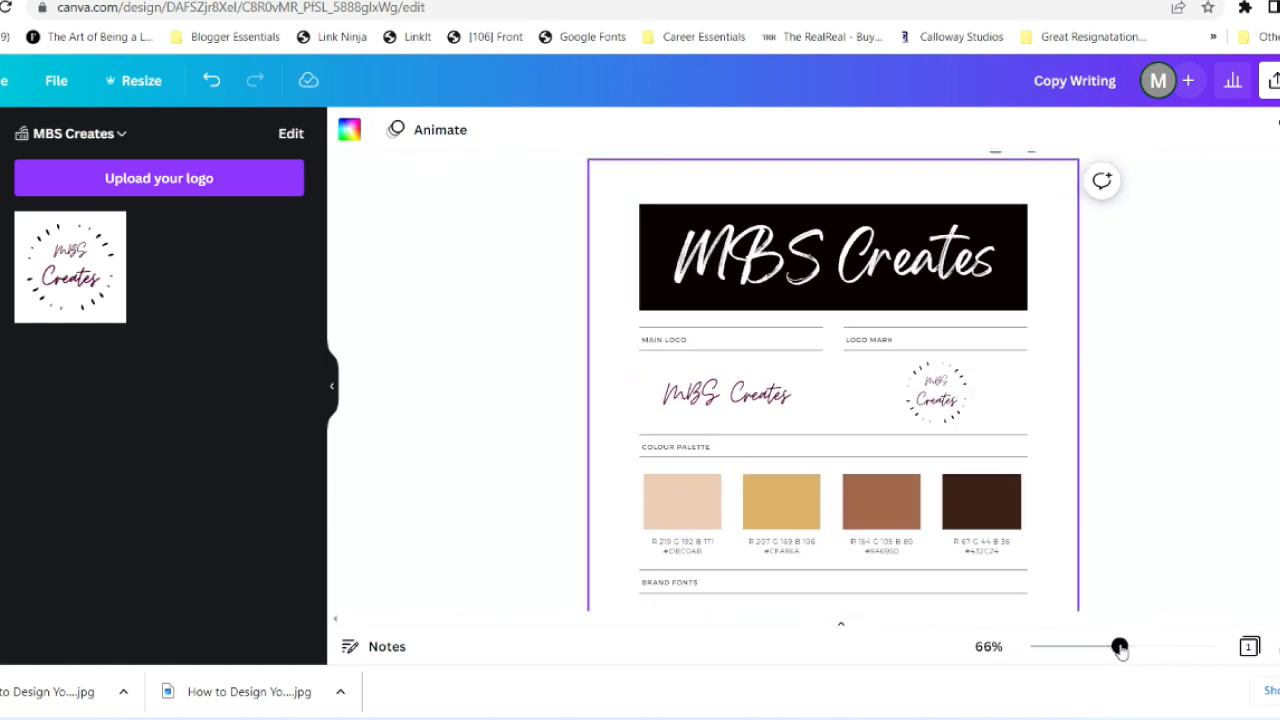
pyautogui.scroll(-4, 833, 380)
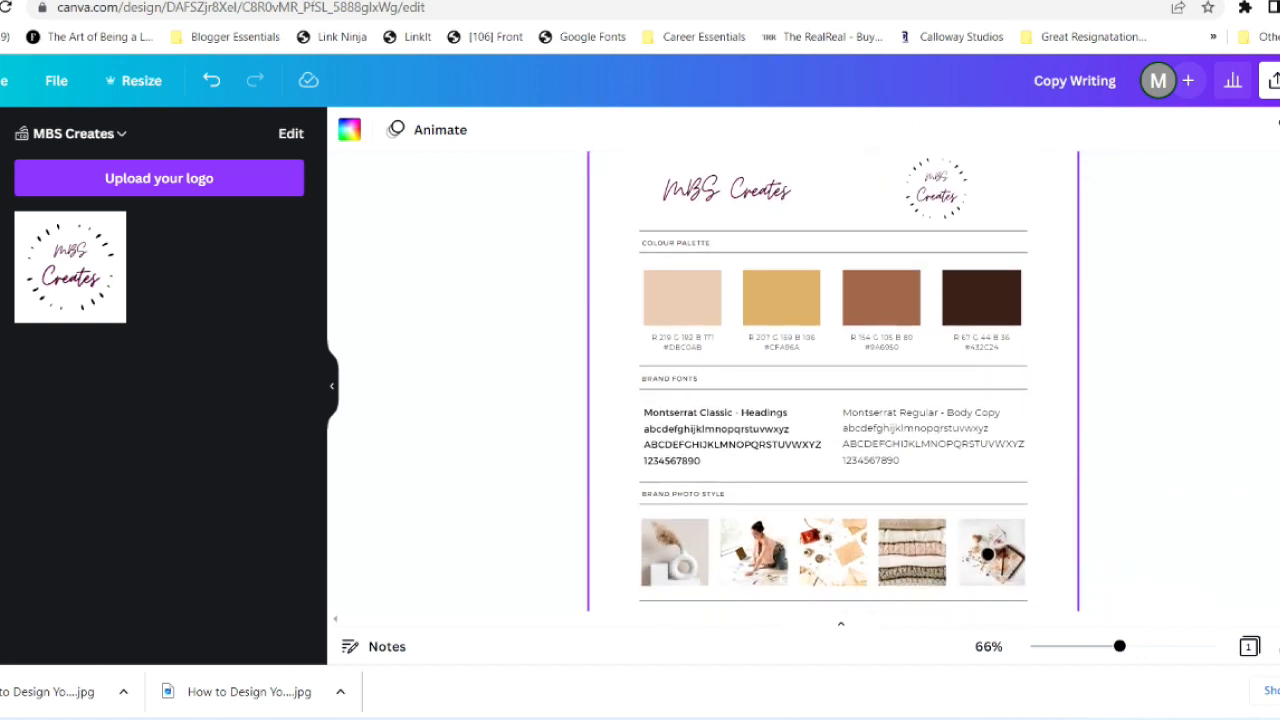
pyautogui.click(654, 303)
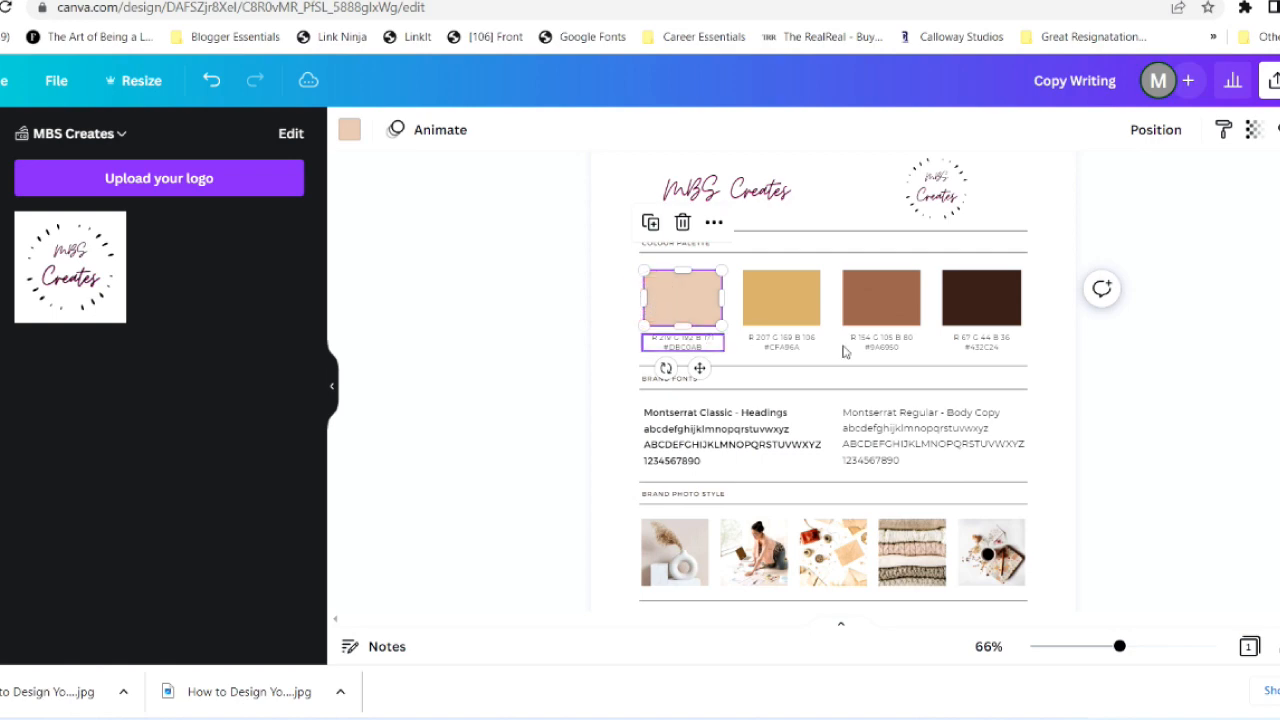
pyautogui.moveTo(1120, 648); pyautogui.dragTo(1158, 650)
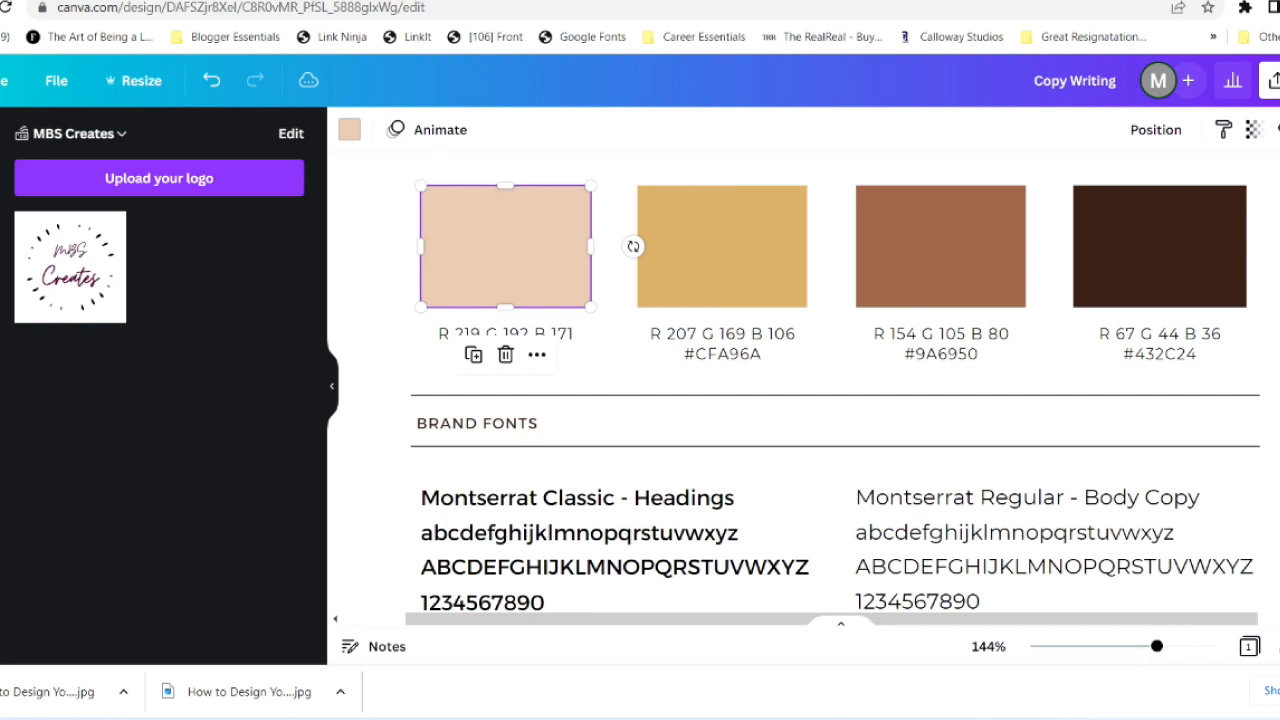
pyautogui.doubleClick(940, 358)
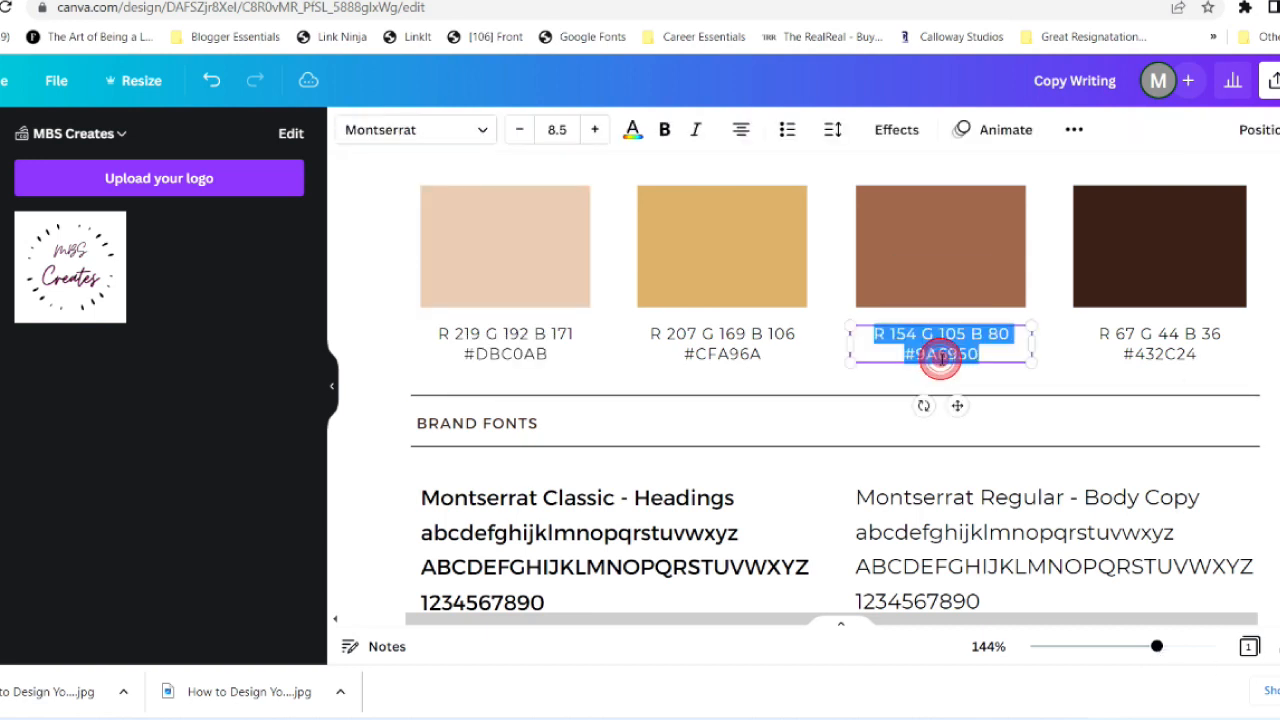
pyautogui.click(848, 360)
pyautogui.click(813, 358)
pyautogui.moveTo(790, 362)
pyautogui.mouseDown()
pyautogui.moveTo(751, 348)
pyautogui.moveTo(789, 362)
pyautogui.mouseUp()
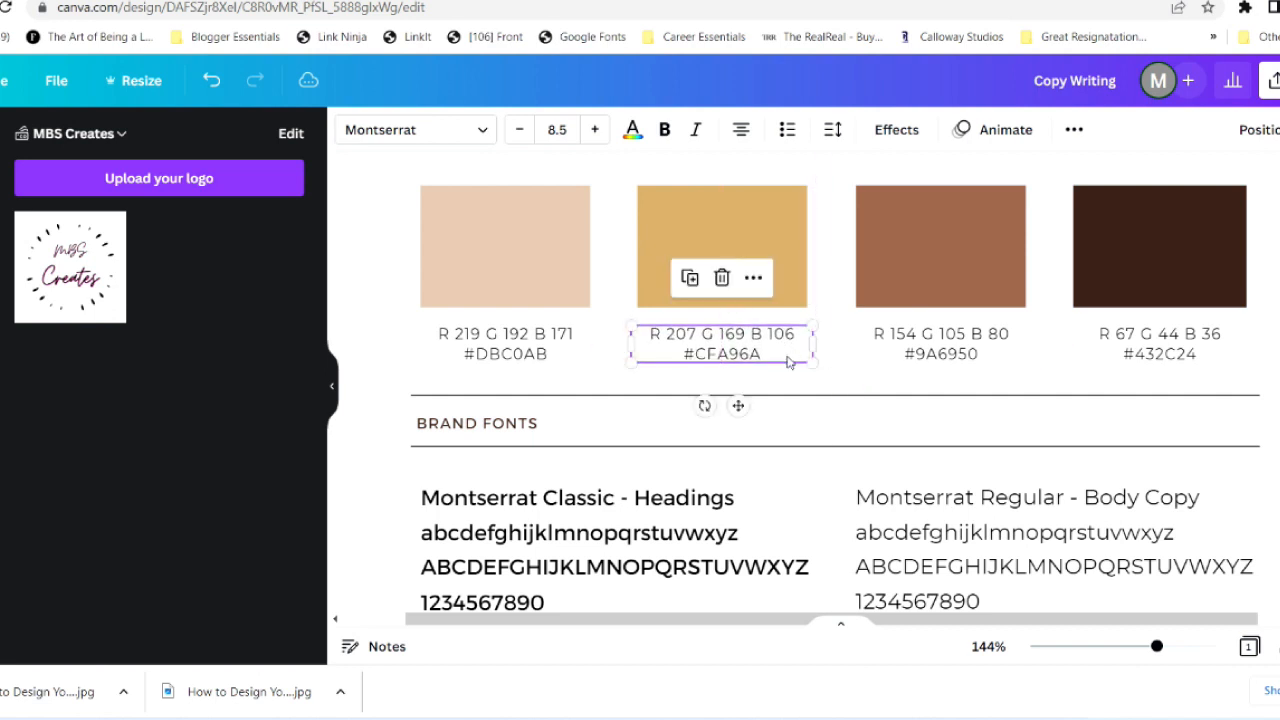
pyautogui.click(212, 84)
pyautogui.click(397, 311)
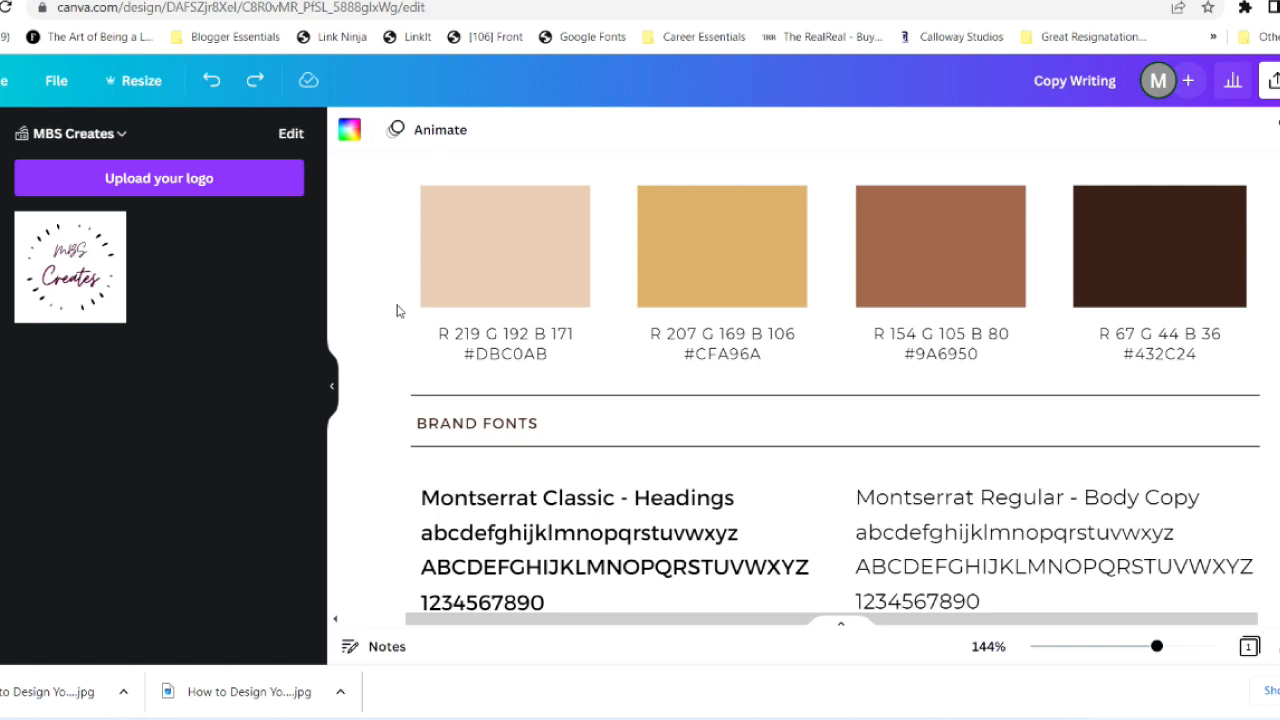
# Recolour the first palette swatch dark purple from the MBS Creates brand colours
pyautogui.click(480, 271)
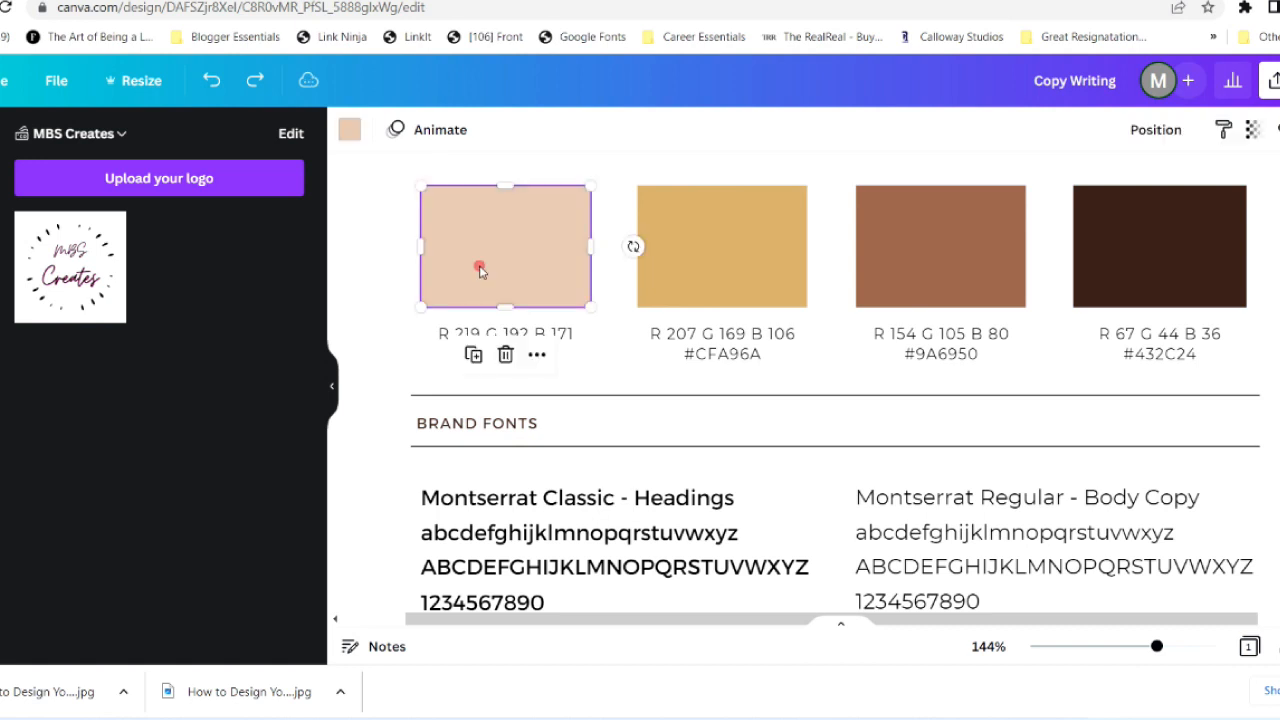
pyautogui.click(349, 130)
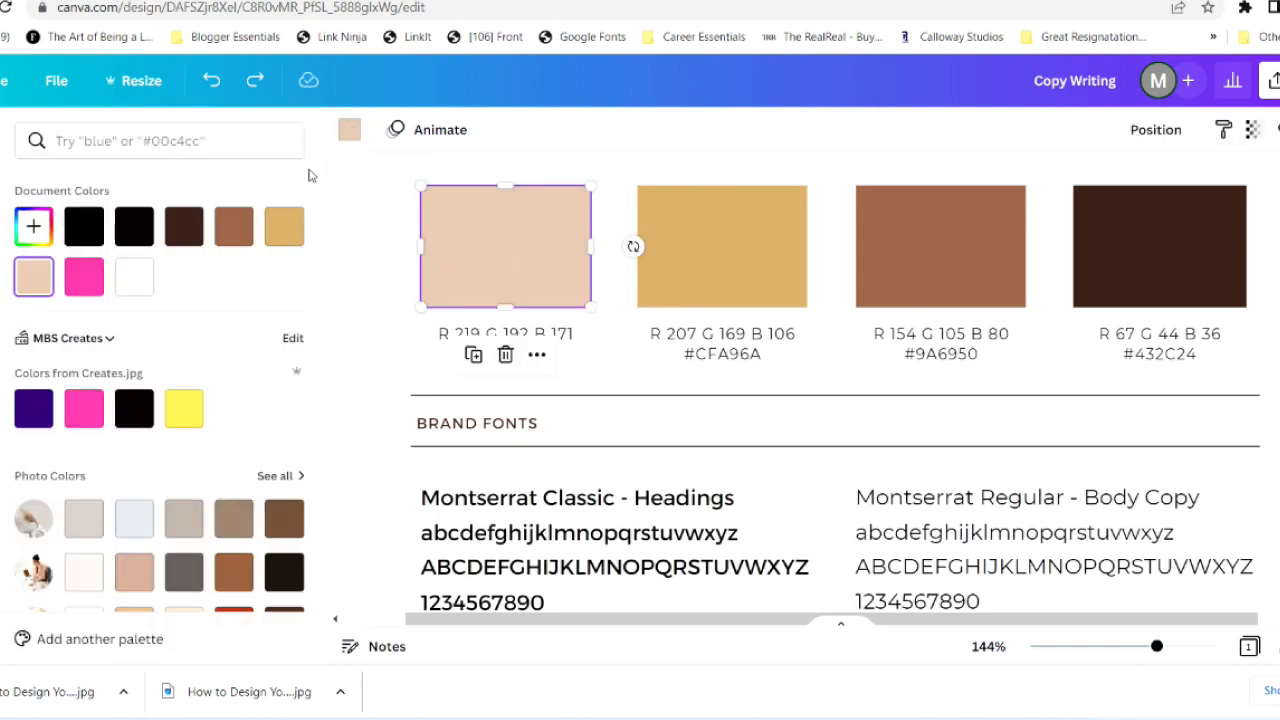
pyautogui.click(34, 408)
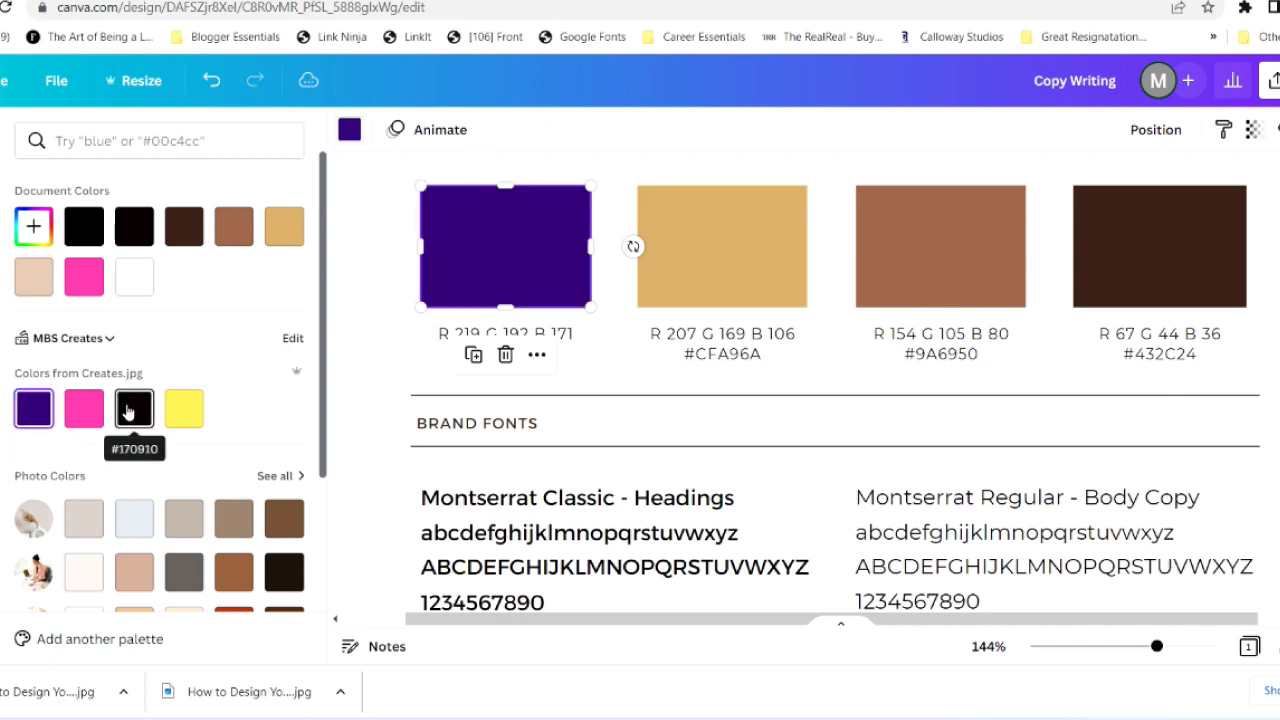
pyautogui.click(388, 352)
# Delete the RGB line from the first swatch's caption, keeping only its hex code line
pyautogui.click(451, 345)
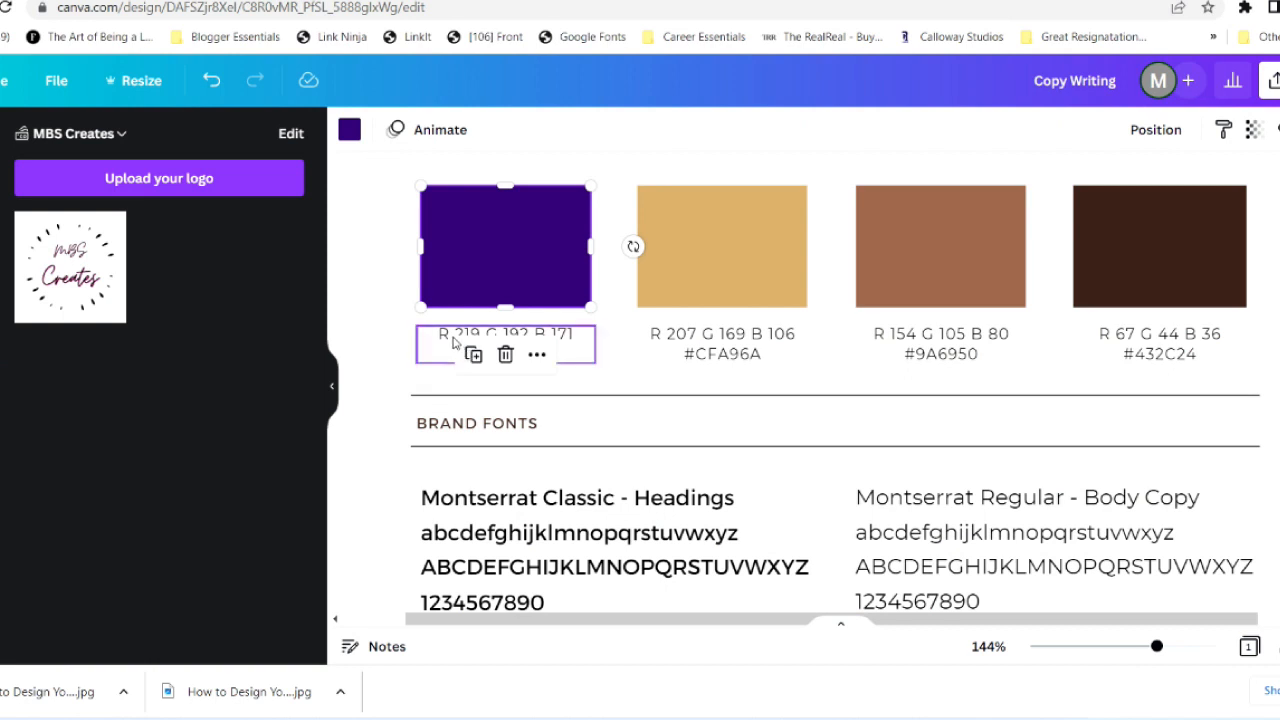
pyautogui.doubleClick(498, 337)
pyautogui.click(527, 334)
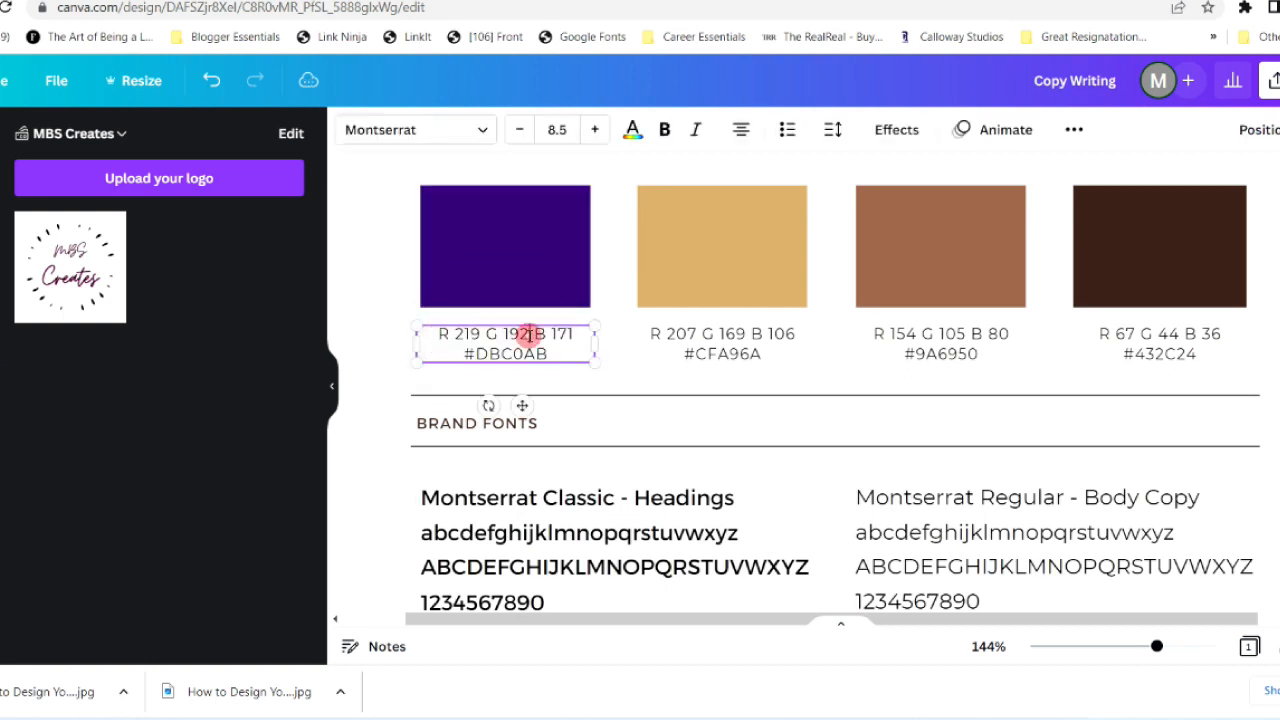
pyautogui.click(575, 335)
pyautogui.click(575, 335)
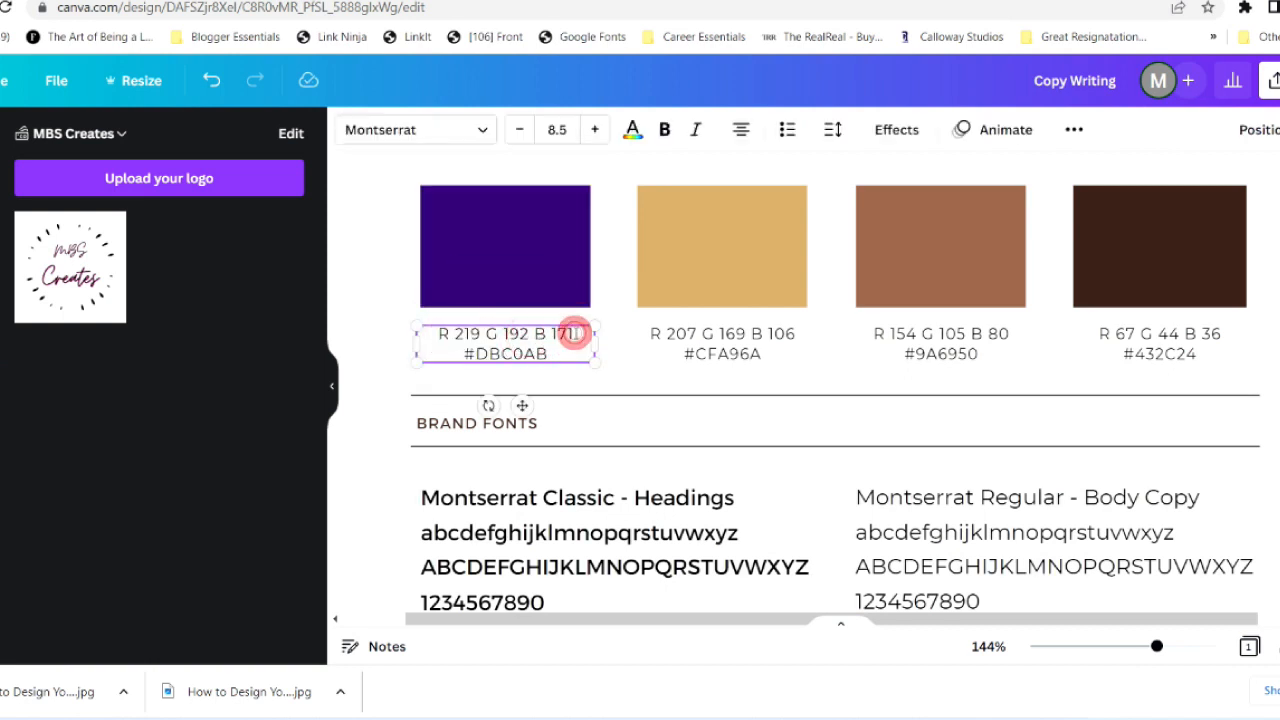
pyautogui.moveTo(575, 335); pyautogui.dragTo(450, 335)
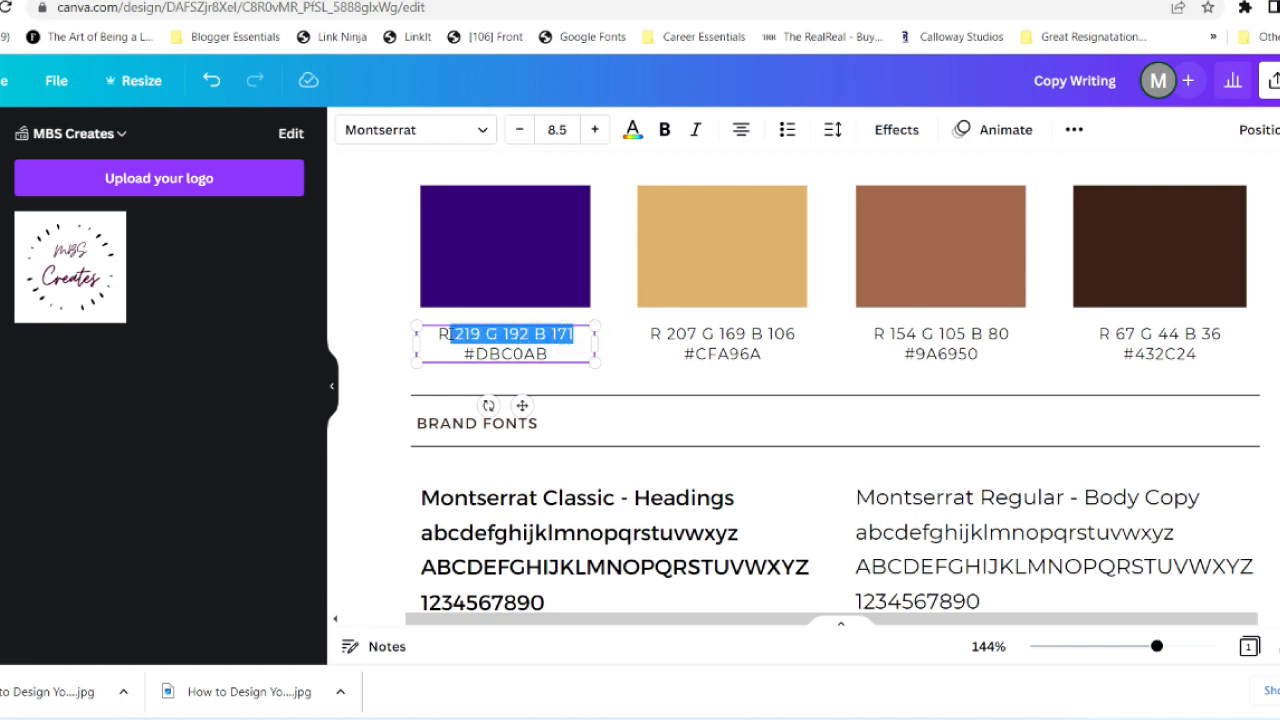
pyautogui.click(450, 335)
pyautogui.press('BackSpace')
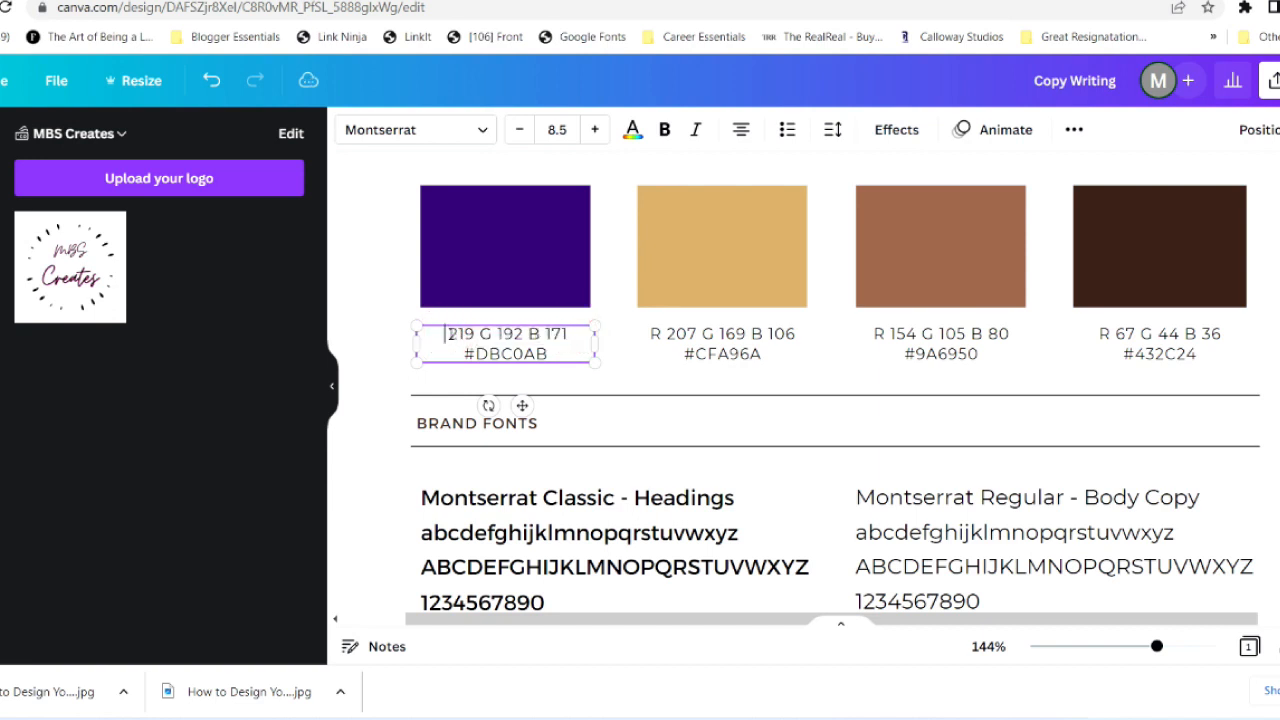
pyautogui.click(575, 334)
pyautogui.rightClick(574, 334)
pyautogui.click(545, 333)
pyautogui.tripleClick(545, 333)
pyautogui.press('BackSpace')
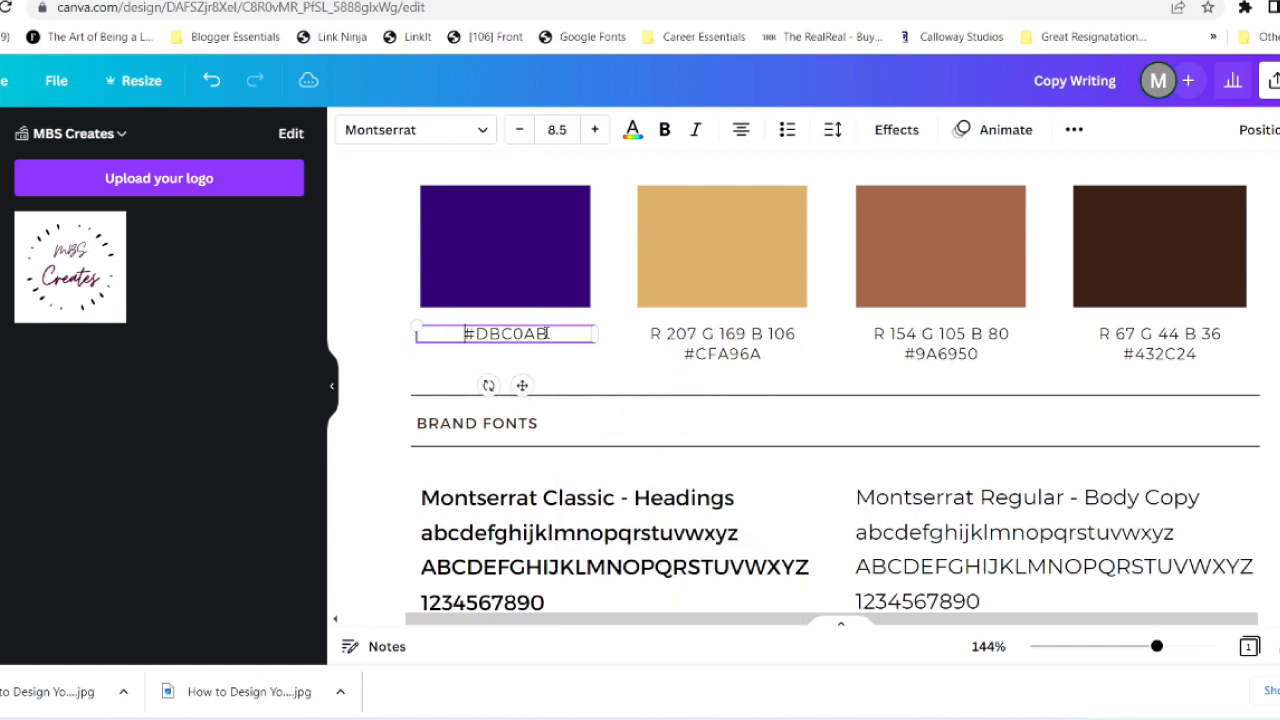
# Delete the RGB lines from the captions of the second, third and fourth swatches, keeping their hex codes
pyautogui.click(720, 331)
pyautogui.tripleClick(720, 335)
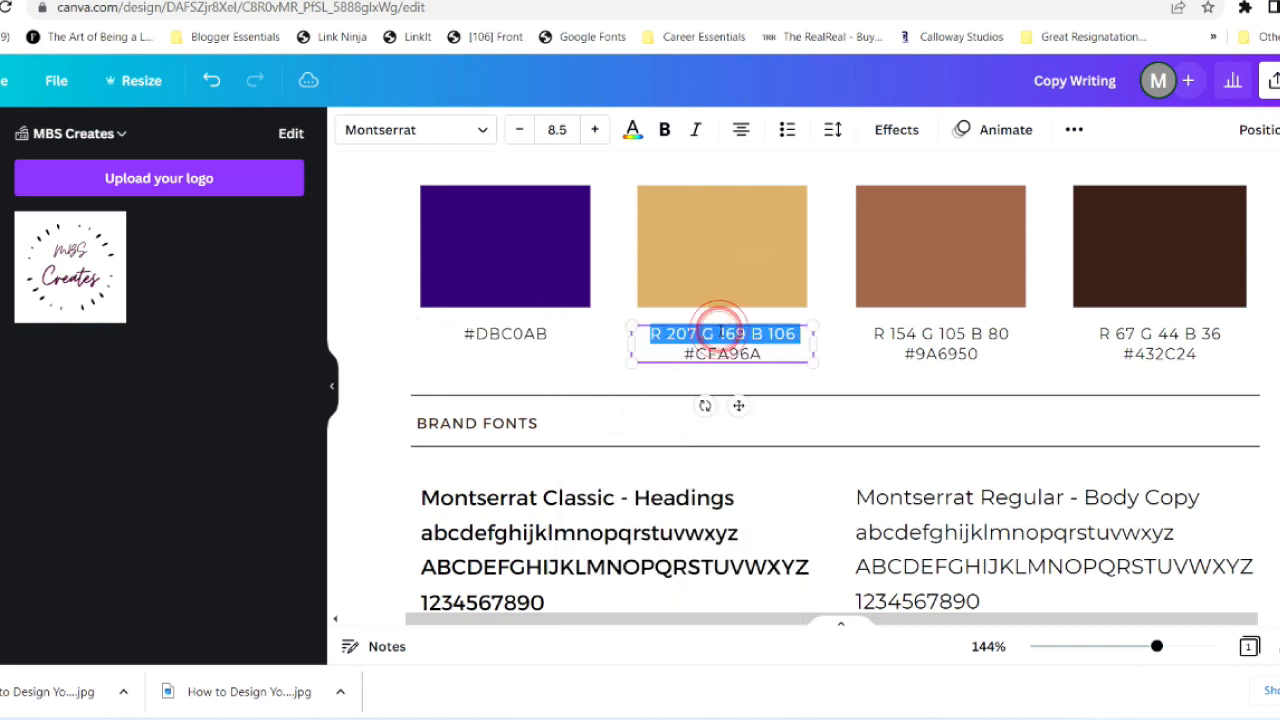
pyautogui.press('BackSpace')
pyautogui.click(868, 333)
pyautogui.tripleClick(890, 333)
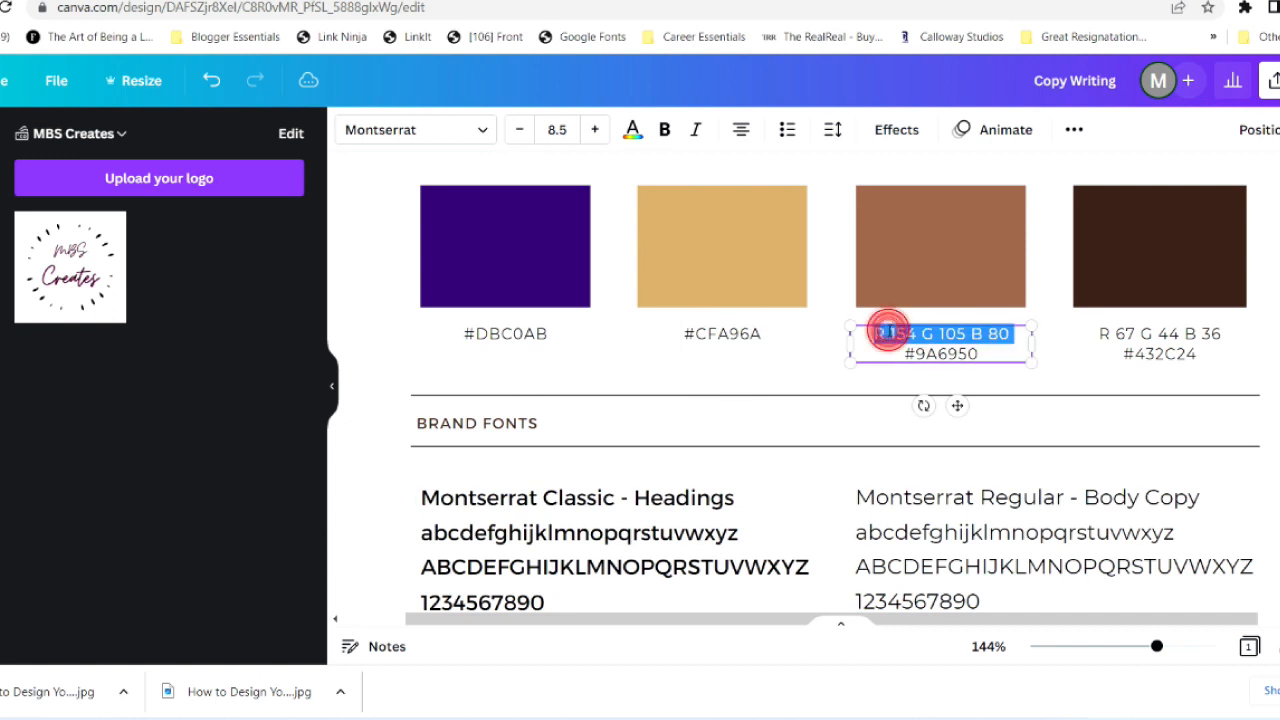
pyautogui.press('BackSpace')
pyautogui.tripleClick(1100, 333)
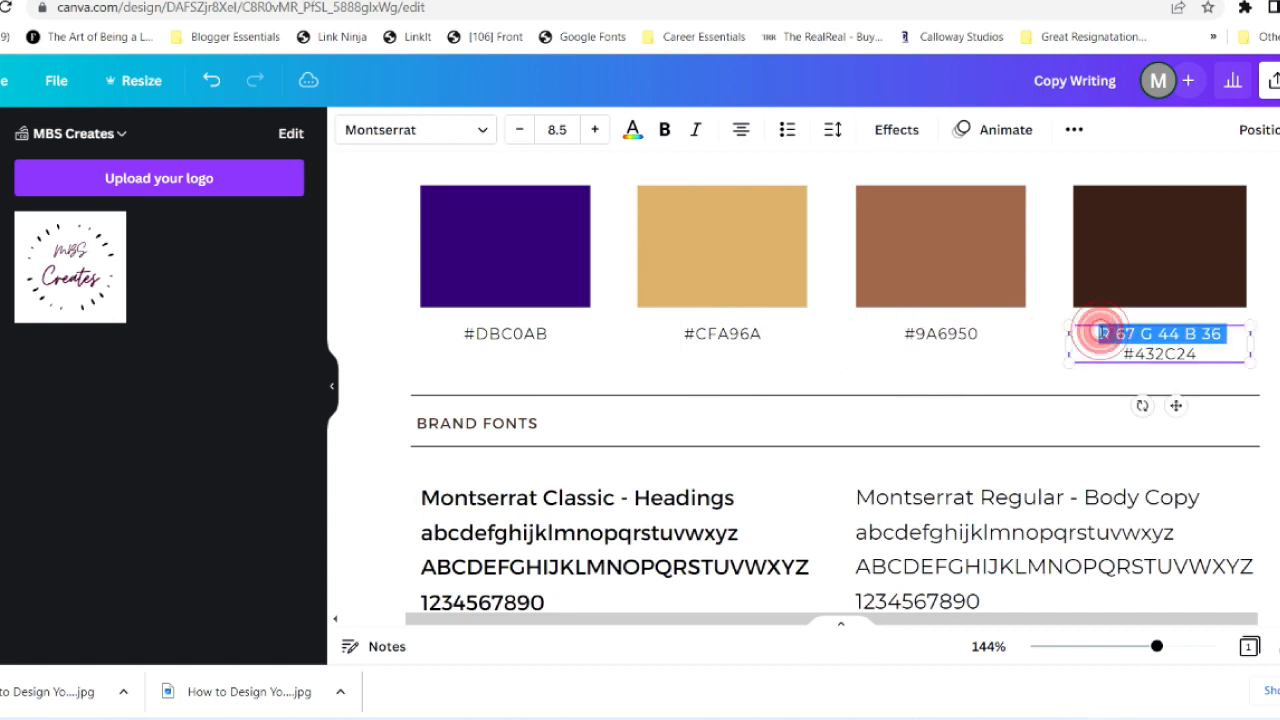
pyautogui.press('BackSpace')
# Copy the purple's hex code #3D087B from the MBS Creates brand kit and replace the first swatch's caption with it
pyautogui.click(531, 345)
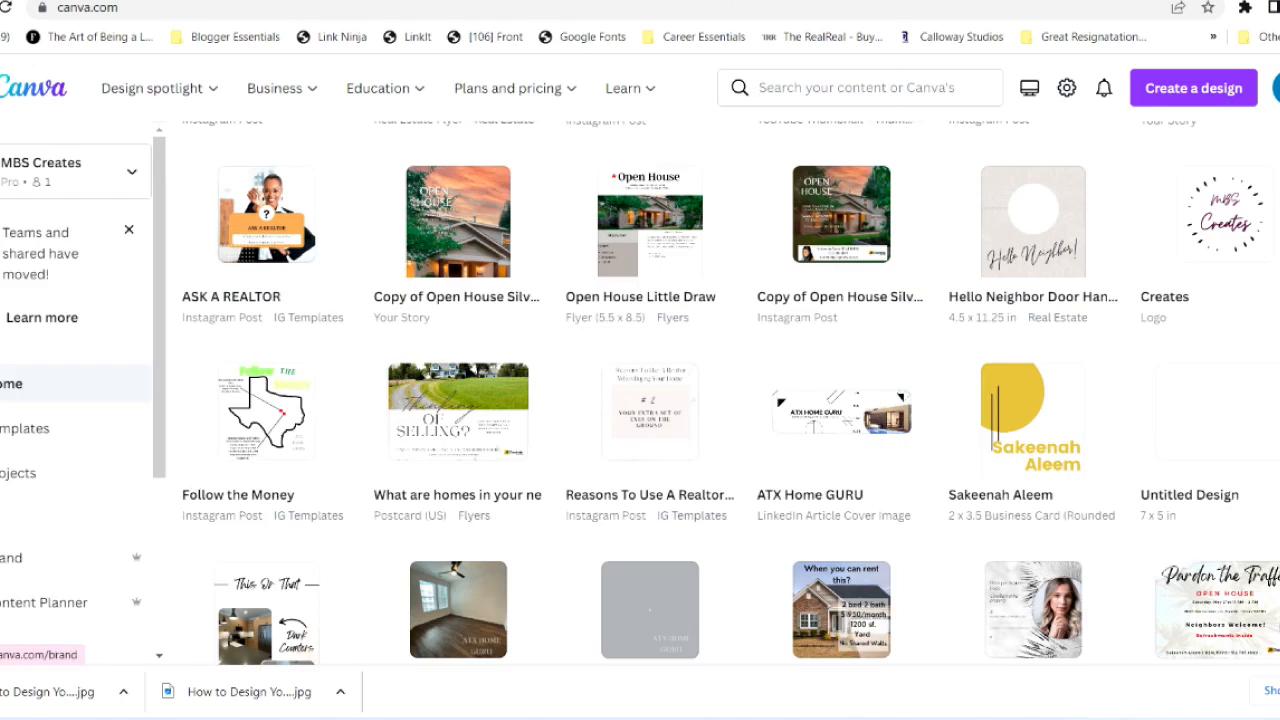
pyautogui.click(8, 558)
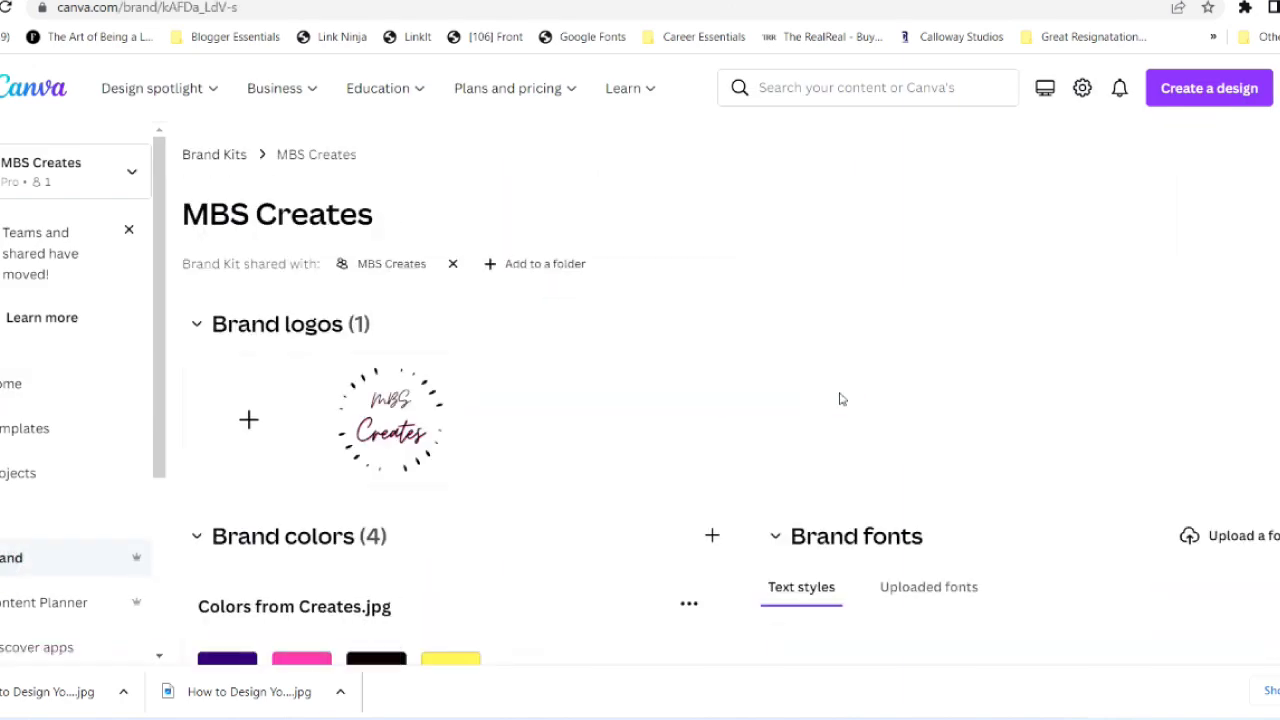
pyautogui.scroll(-3, 580, 540)
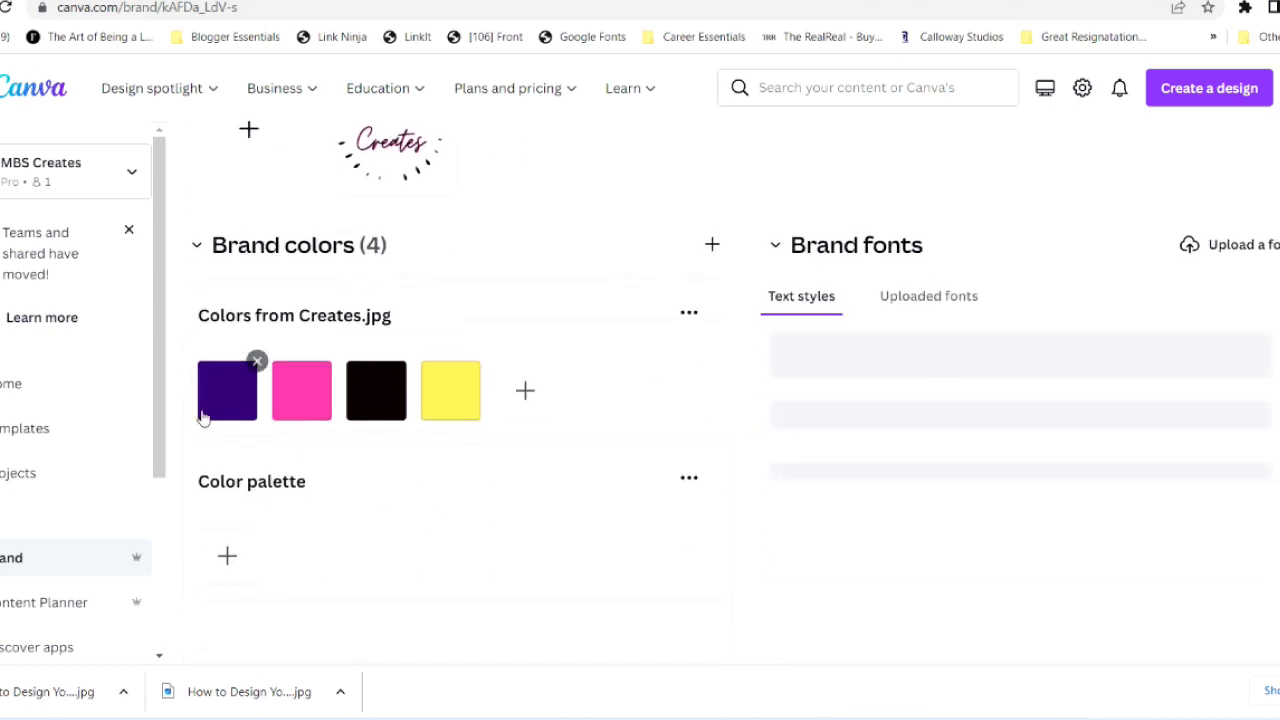
pyautogui.click(224, 416)
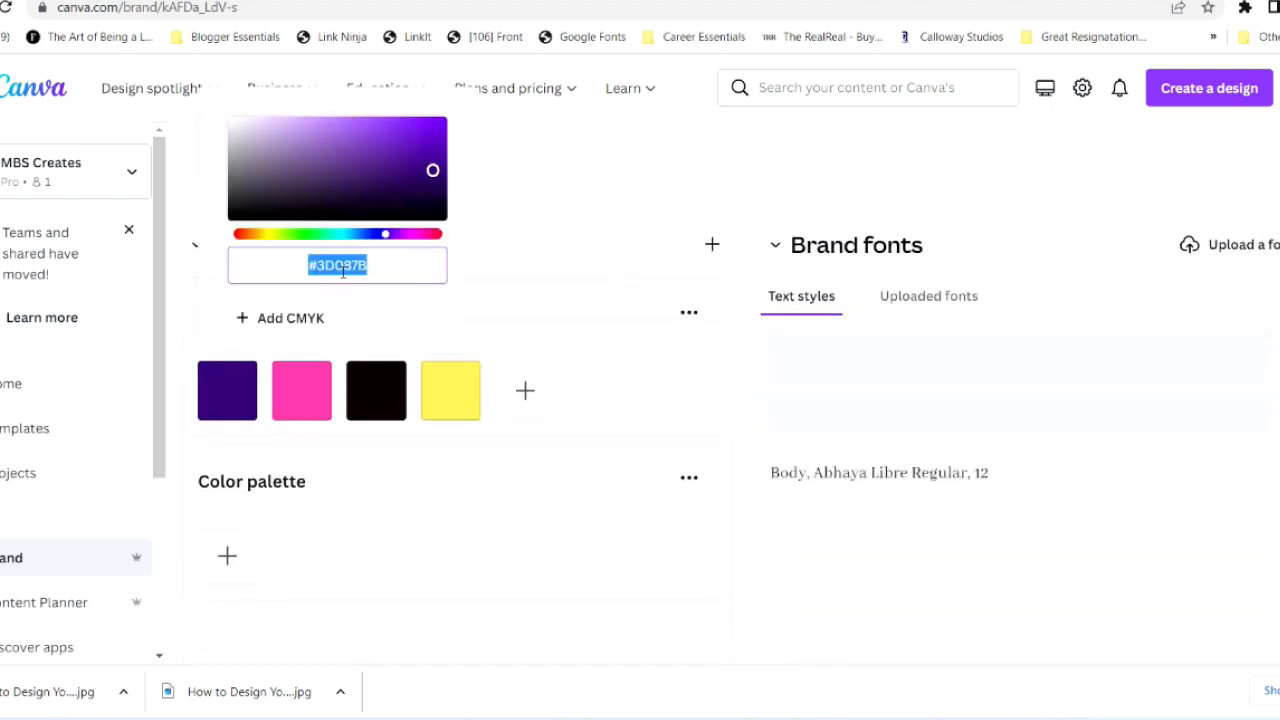
pyautogui.rightClick(342, 279)
pyautogui.click(390, 344)
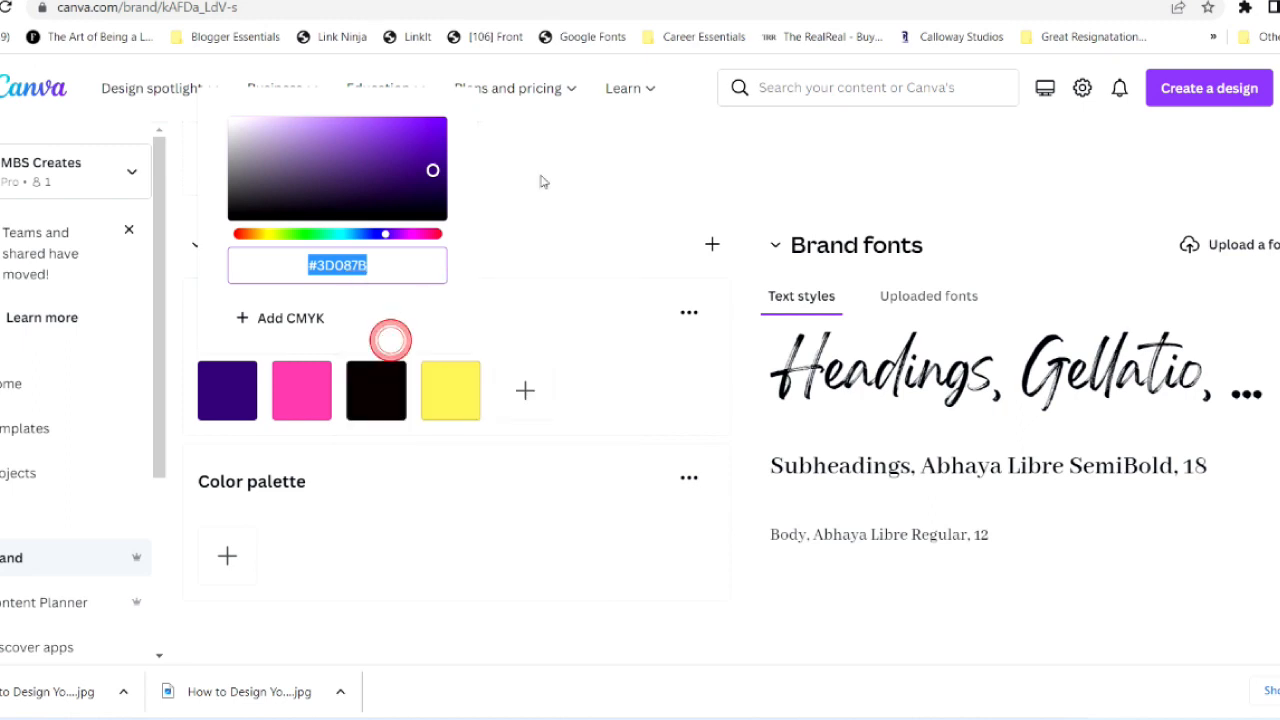
pyautogui.hotkey('ctrl', 'Tab')
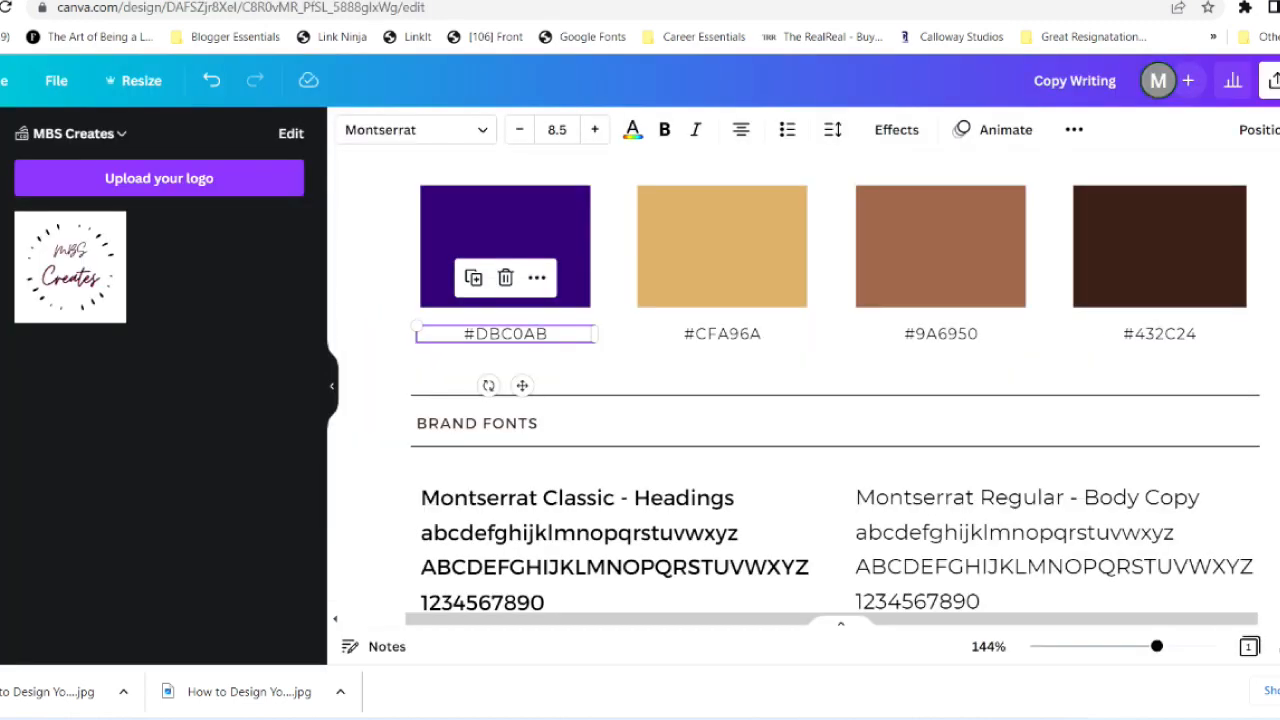
pyautogui.doubleClick(540, 333)
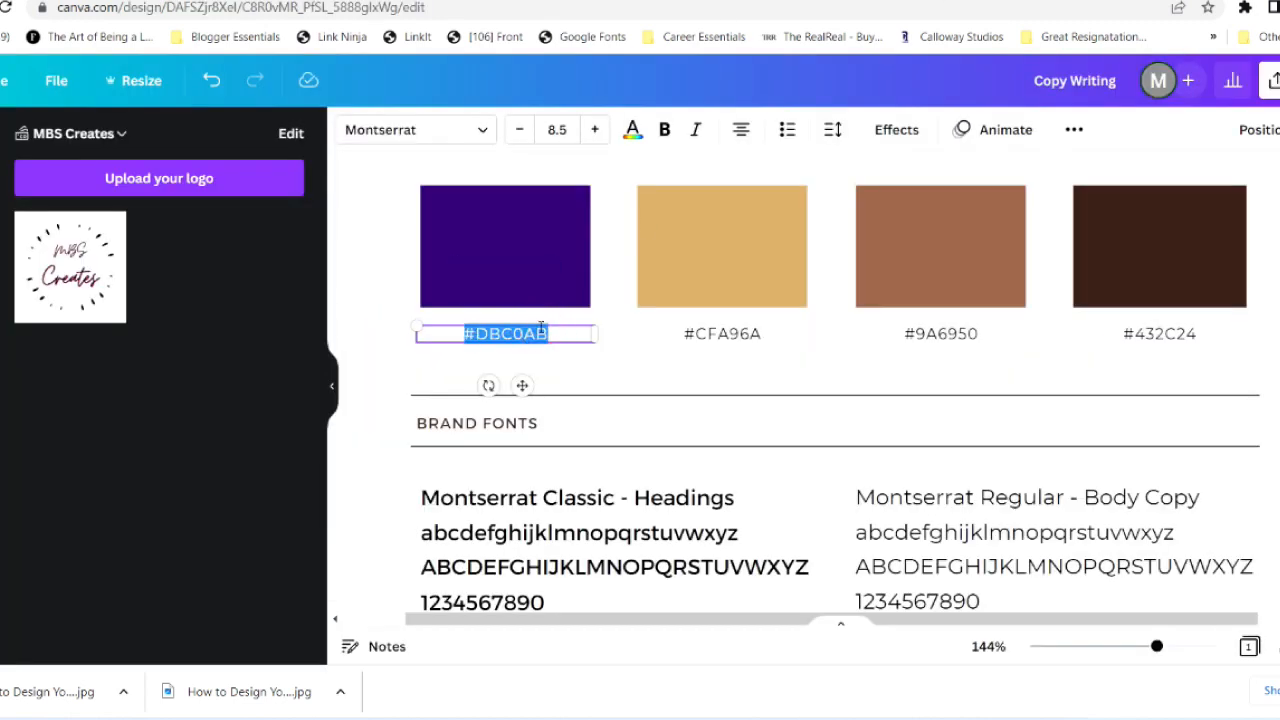
pyautogui.hotkey('ctrl', 'v')
# Recolour the second palette swatch pink from the MBS Creates brand colours
pyautogui.click(725, 286)
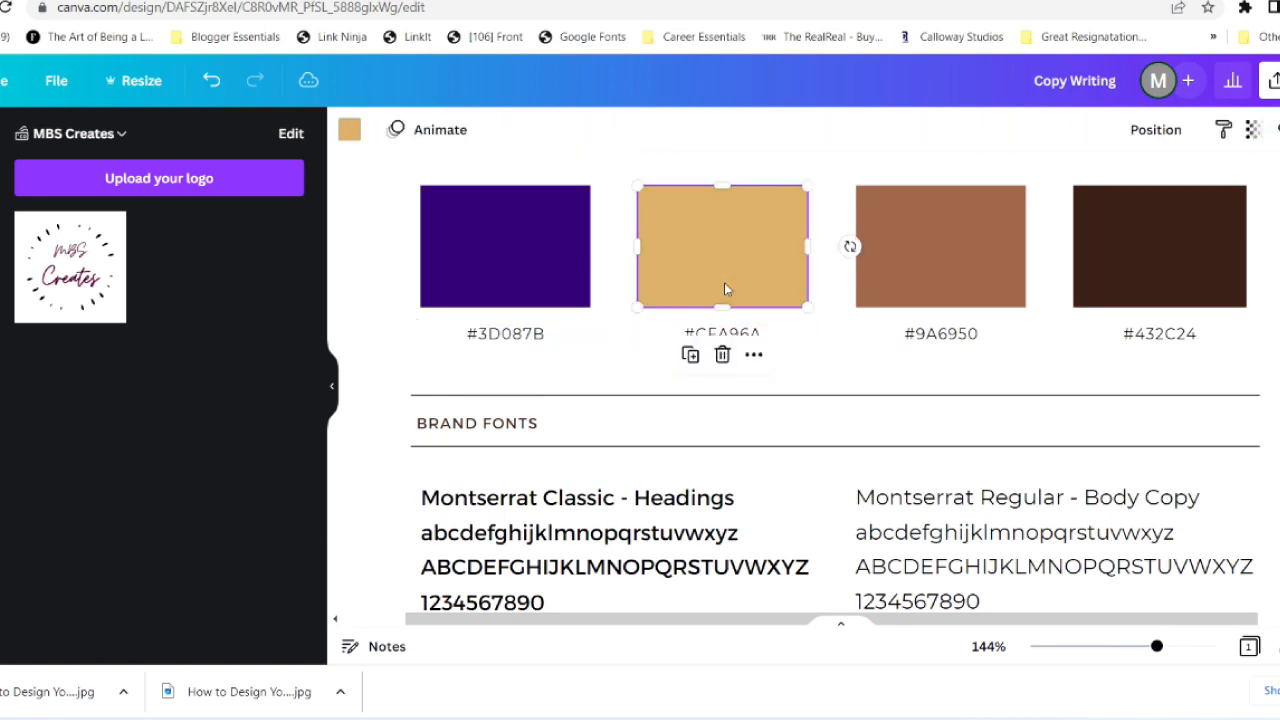
pyautogui.click(349, 129)
pyautogui.click(86, 409)
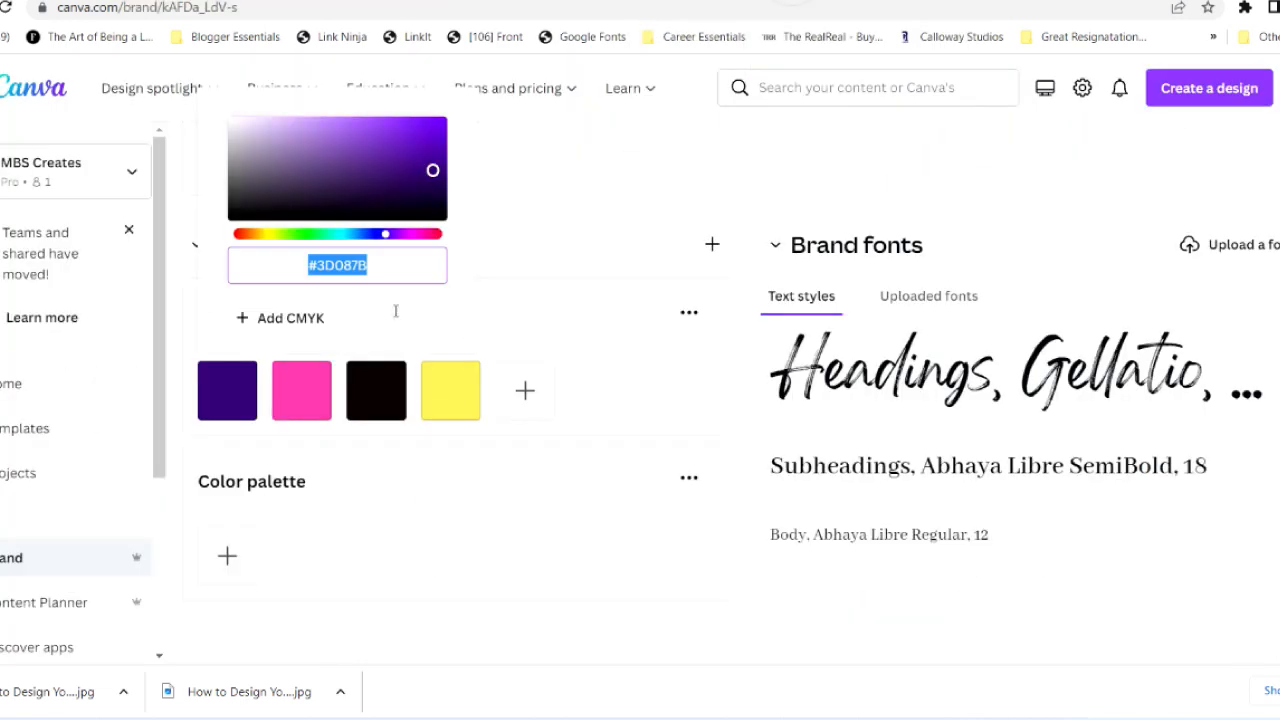
# Copy the pink's hex code #FF41A8 from the brand kit and replace the second swatch's caption with it
pyautogui.hotkey('ctrl', 'v')
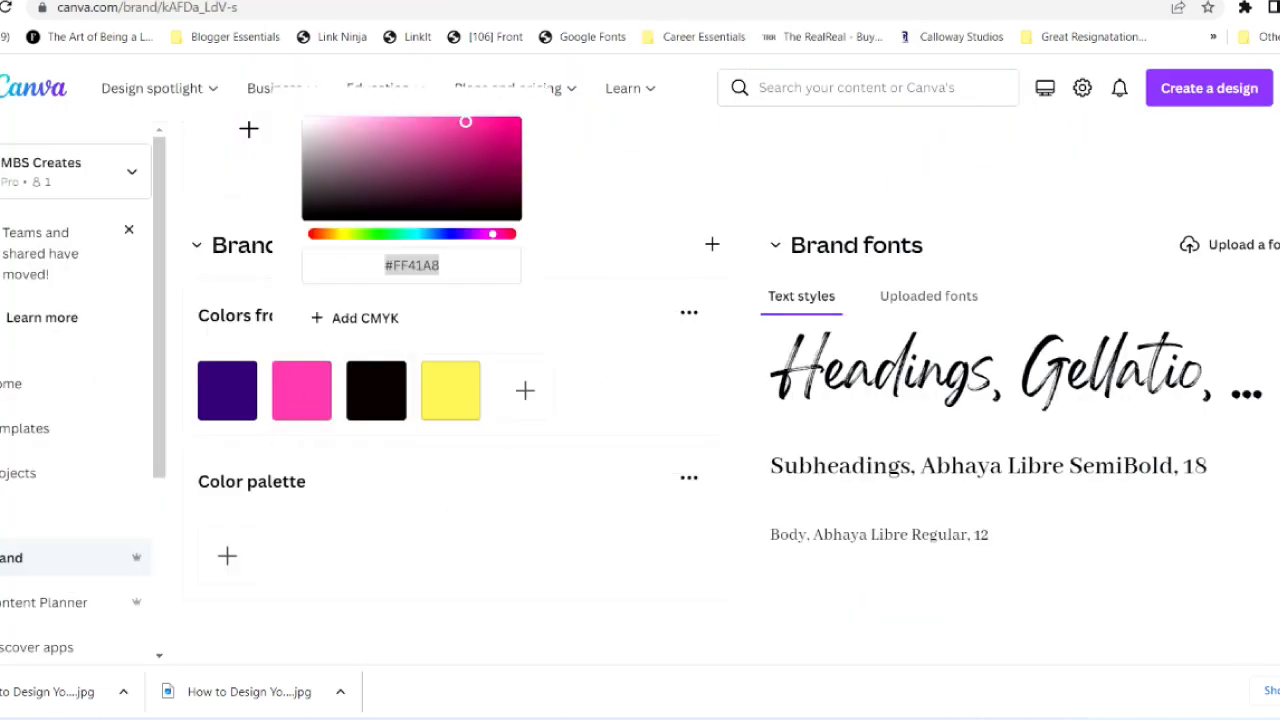
pyautogui.click(715, 336)
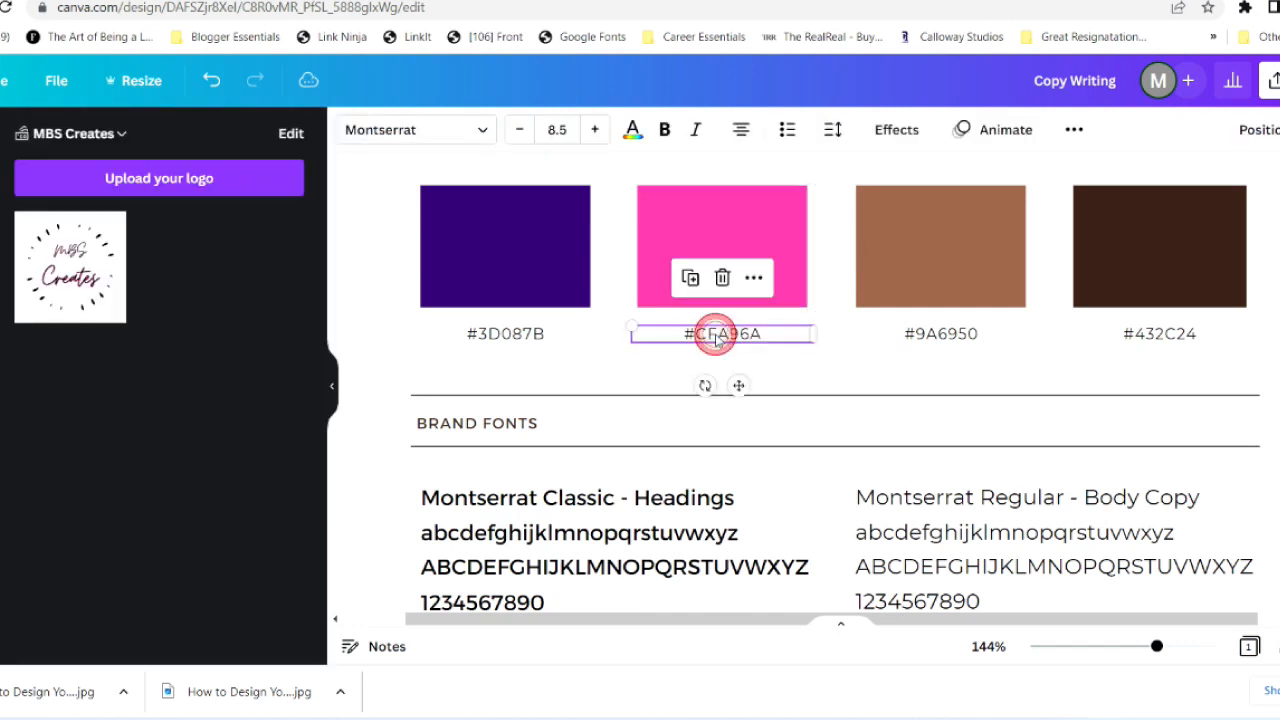
pyautogui.doubleClick(715, 336)
pyautogui.hotkey('ctrl', 'v')
# Copy the black's hex code #170910 from the brand kit and replace the third swatch's caption with it
pyautogui.click(941, 270)
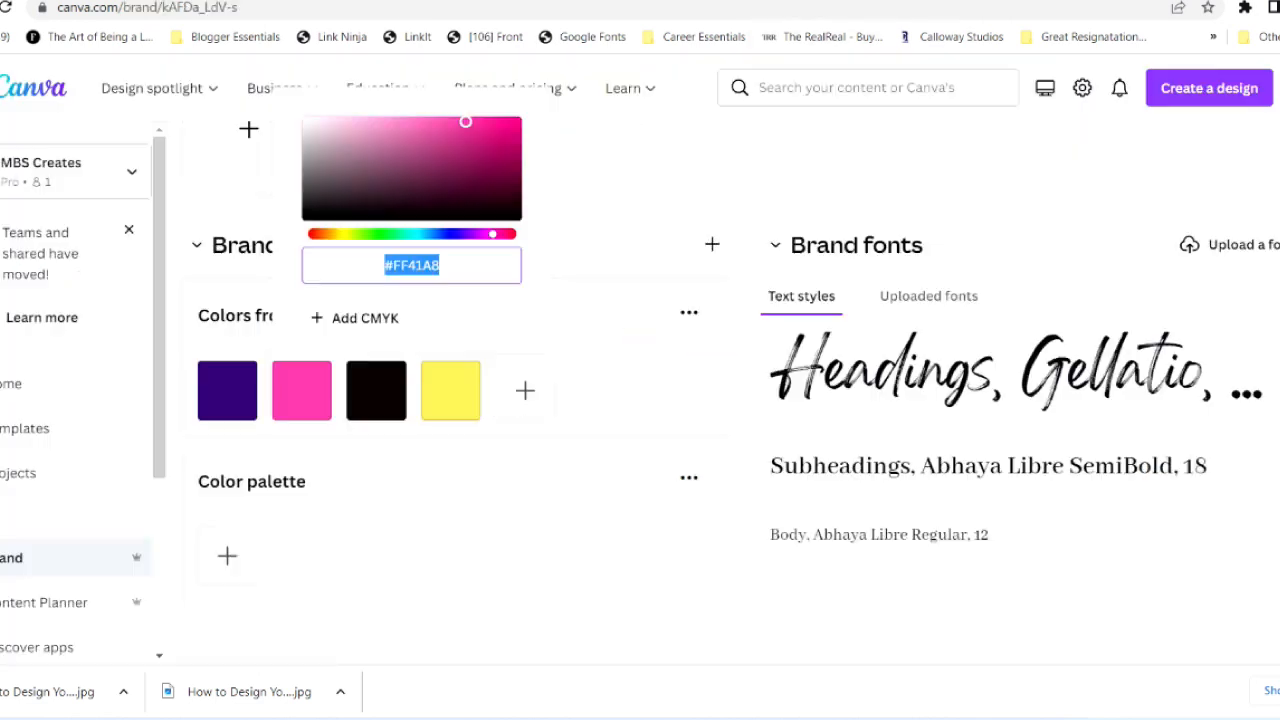
pyautogui.click(376, 392)
pyautogui.click(376, 392)
pyautogui.rightClick(483, 272)
pyautogui.click(528, 334)
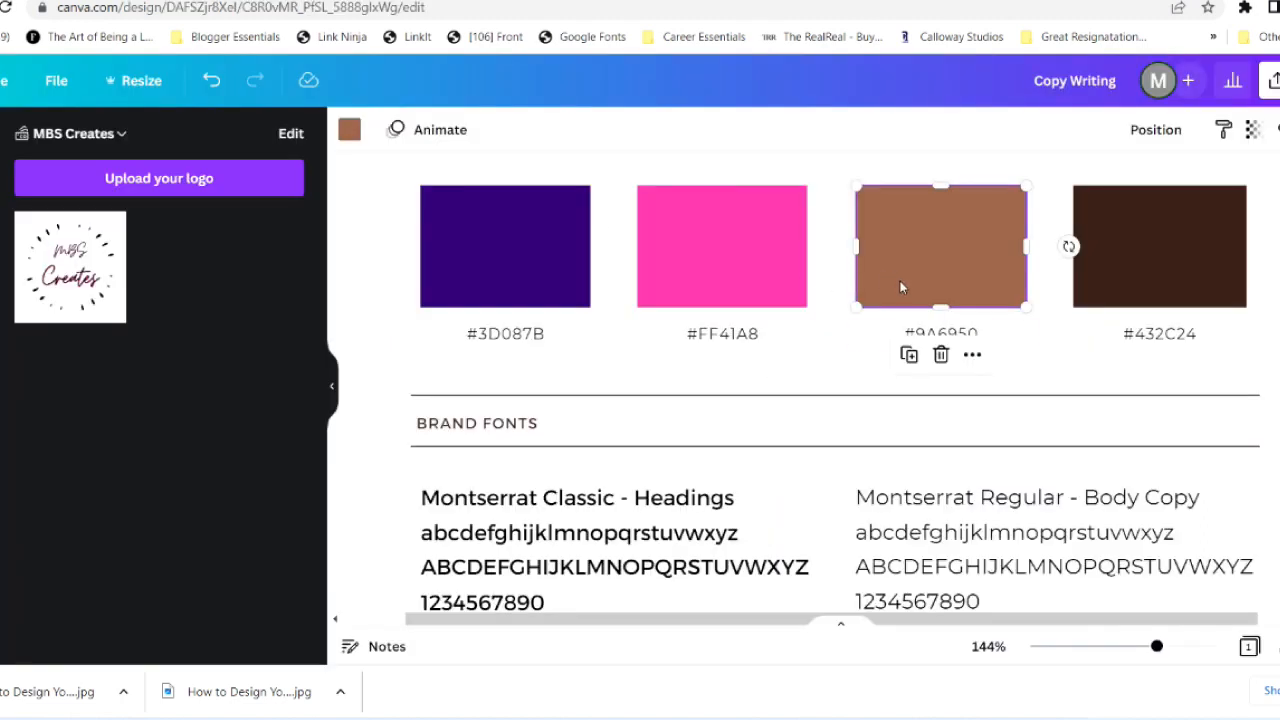
pyautogui.doubleClick(926, 333)
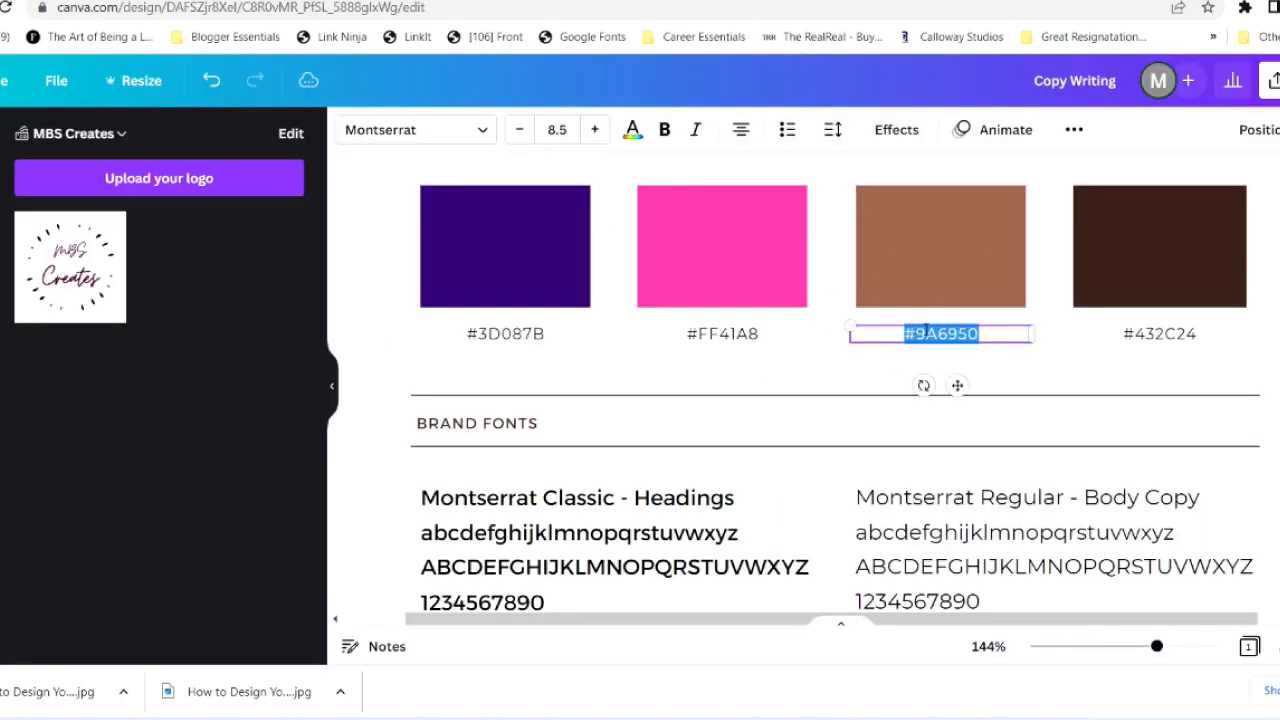
pyautogui.hotkey('ctrl', 'v')
# Recolour the third palette swatch with the brand black from the document colours
pyautogui.click(908, 278)
pyautogui.click(348, 133)
pyautogui.click(84, 226)
pyautogui.click(131, 229)
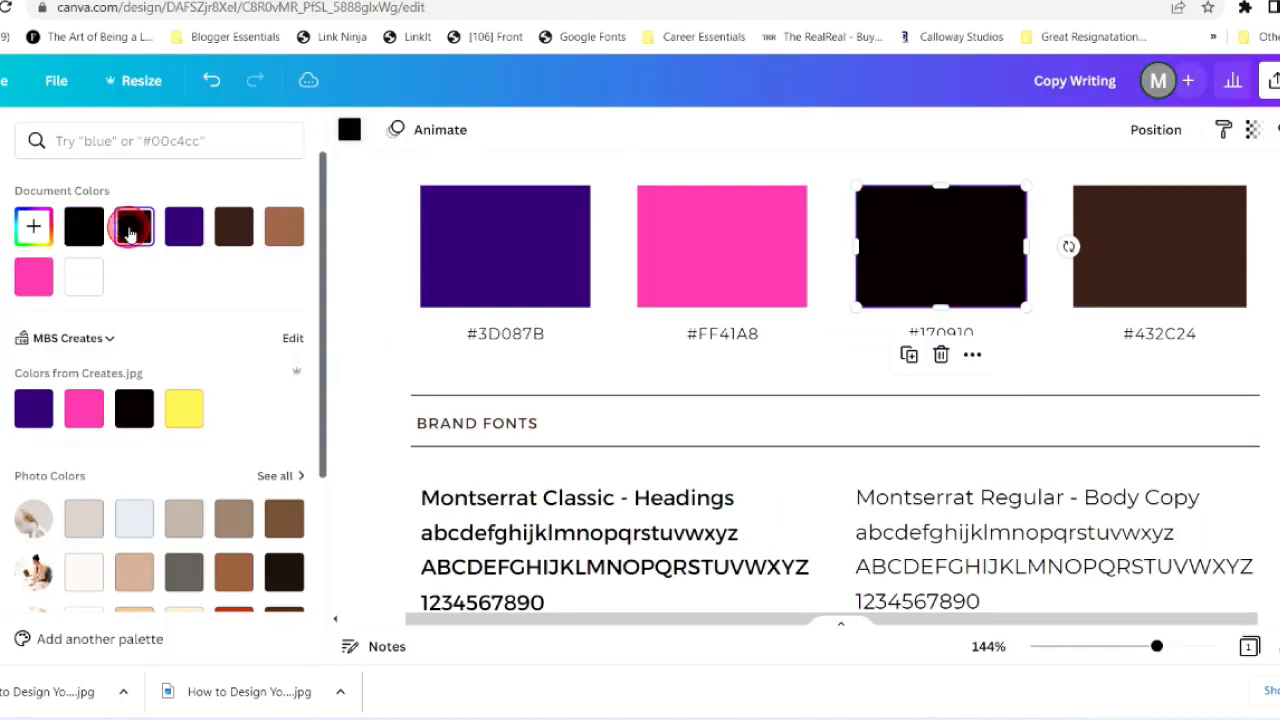
# Copy the yellow's hex code #FFE459 from the brand kit and replace the fourth swatch's caption with it
pyautogui.click(1146, 210)
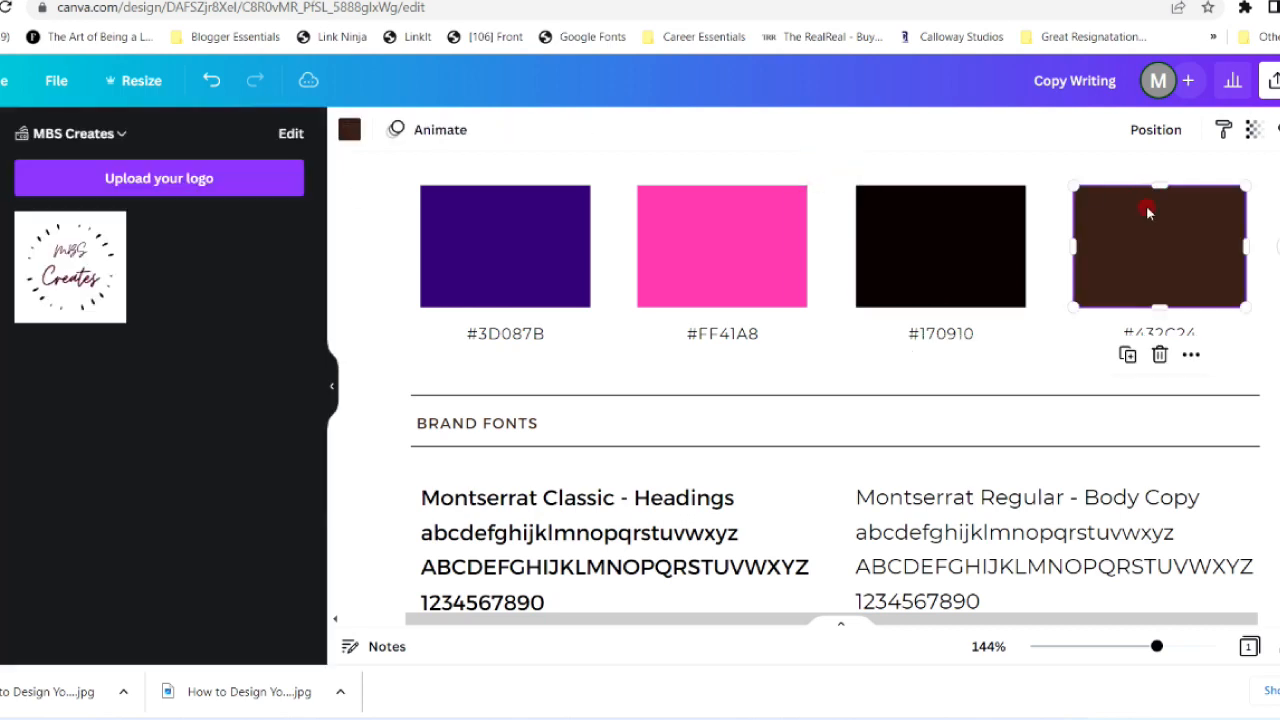
pyautogui.hotkey('ctrl', 'Tab')
pyautogui.click(436, 408)
pyautogui.rightClick(585, 260)
pyautogui.click(614, 328)
pyautogui.hotkey('ctrl', 'shift', 'Tab')
pyautogui.doubleClick(1151, 336)
pyautogui.hotkey('ctrl', 'v')
# Recolour the fourth palette swatch yellow from the MBS Creates brand colours
pyautogui.click(1162, 278)
pyautogui.click(348, 130)
pyautogui.click(184, 410)
# Replace the font name in the headings sample's first line so it reads "Gellatio - Headings"
pyautogui.moveTo(1157, 646)
pyautogui.mouseDown()
pyautogui.moveTo(1091, 646)
pyautogui.moveTo(1157, 647)
pyautogui.mouseUp()
pyautogui.tripleClick(557, 437)
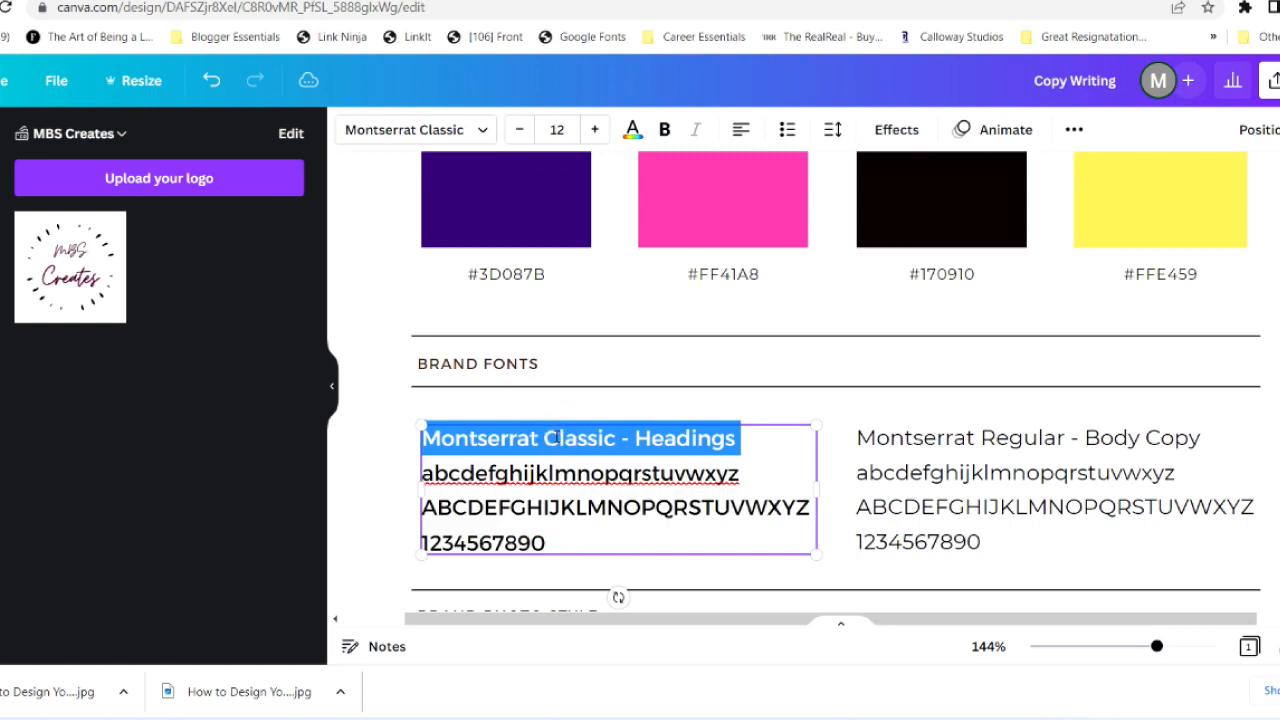
pyautogui.click(557, 437)
pyautogui.click(616, 436)
pyautogui.moveTo(616, 437); pyautogui.dragTo(424, 438)
pyautogui.scroll(4, 795, 385)
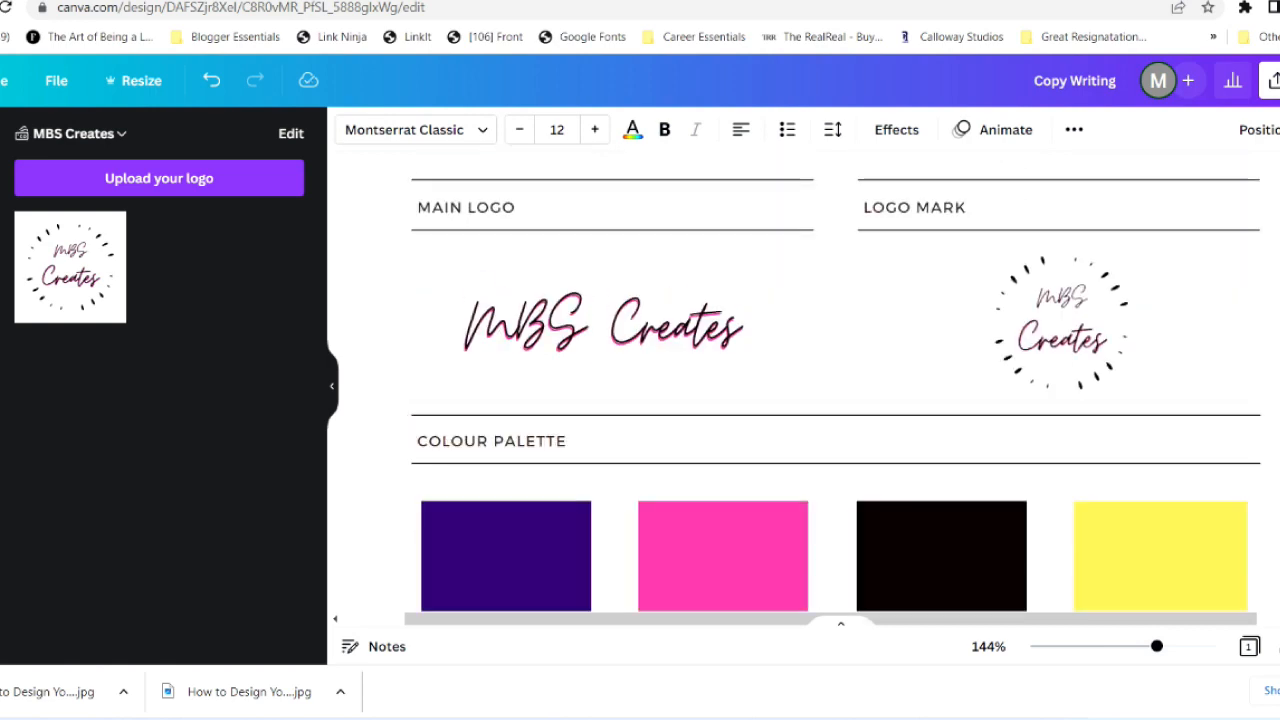
pyautogui.scroll(-4, 795, 385)
pyautogui.tripleClick(583, 417)
pyautogui.click(616, 417)
pyautogui.moveTo(616, 417); pyautogui.dragTo(426, 417)
pyautogui.write('Gellatio - Headings')
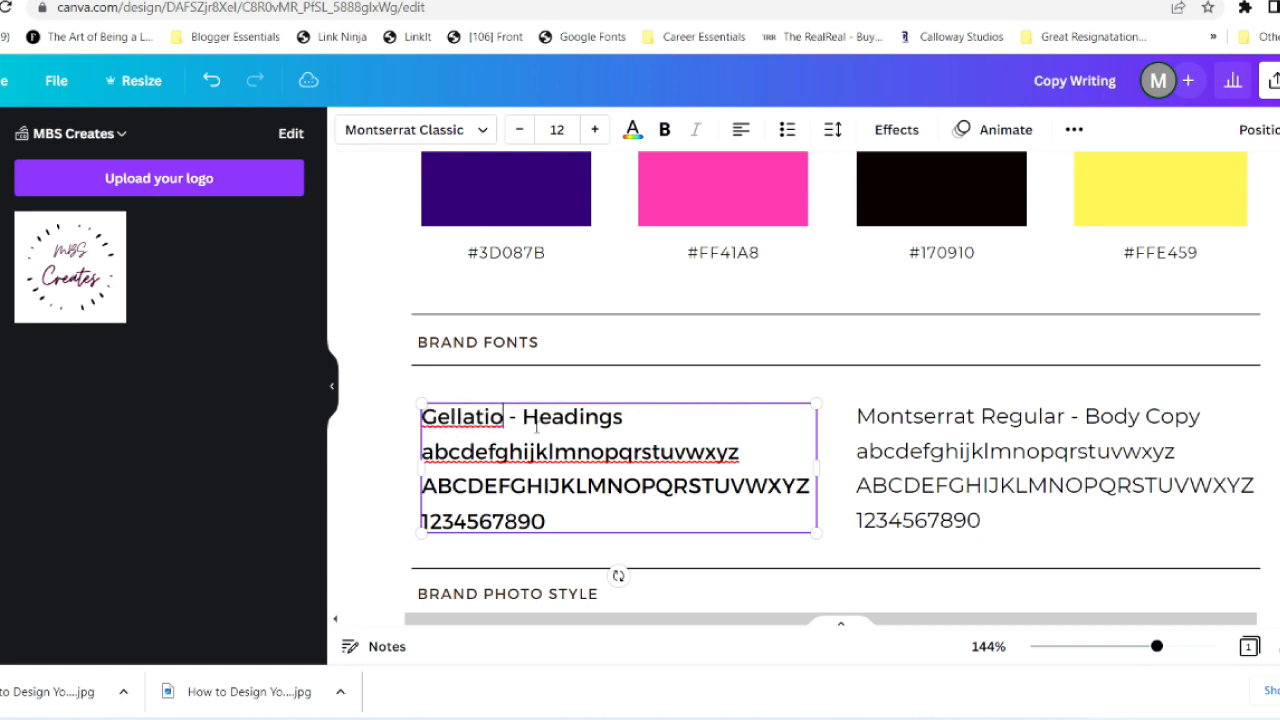
# Apply the Gellatio font to the headings sample's title line and retype its lowercase alphabet in that font
pyautogui.doubleClick(503, 416)
pyautogui.click(483, 130)
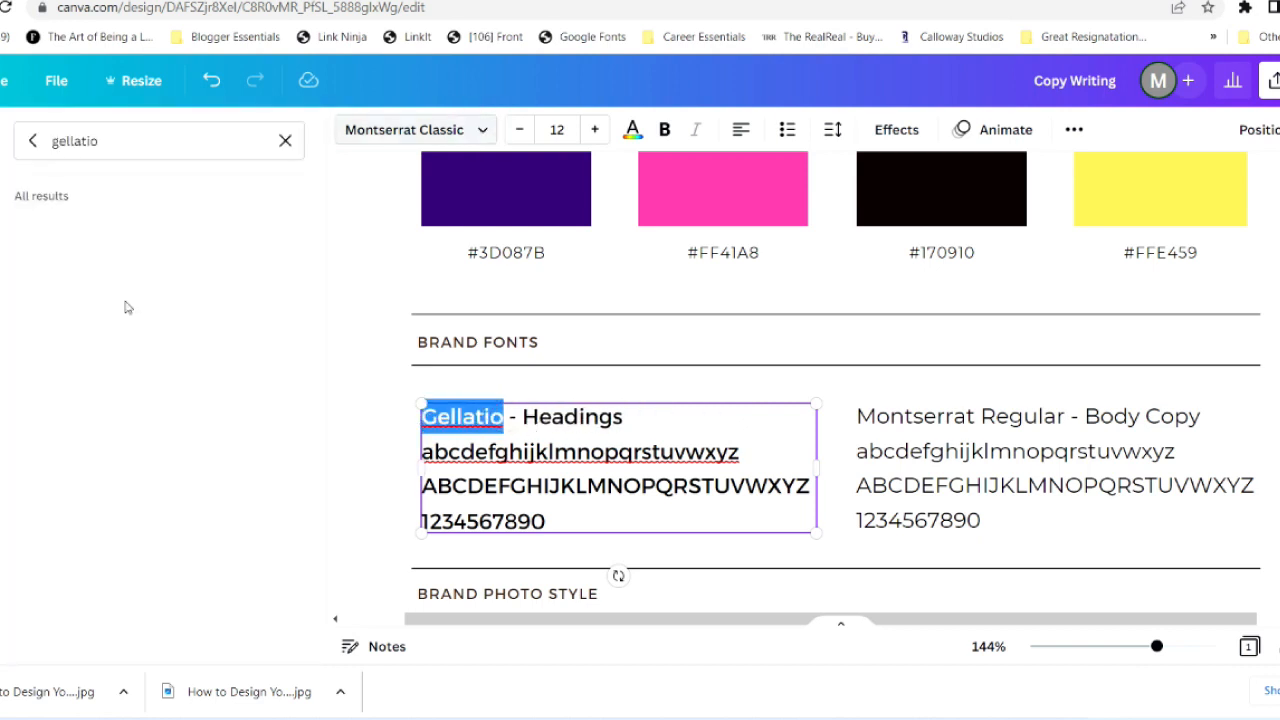
pyautogui.click(63, 232)
pyautogui.moveTo(739, 452); pyautogui.dragTo(461, 452)
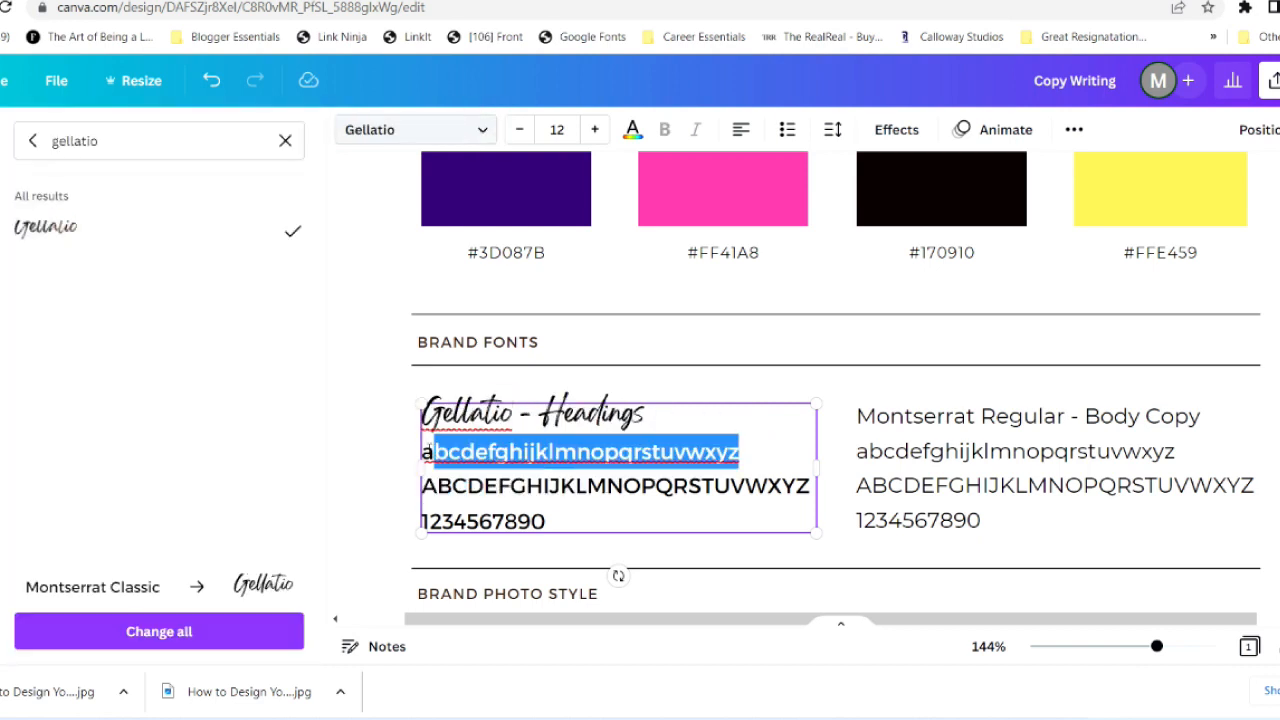
pyautogui.press('BackSpace')
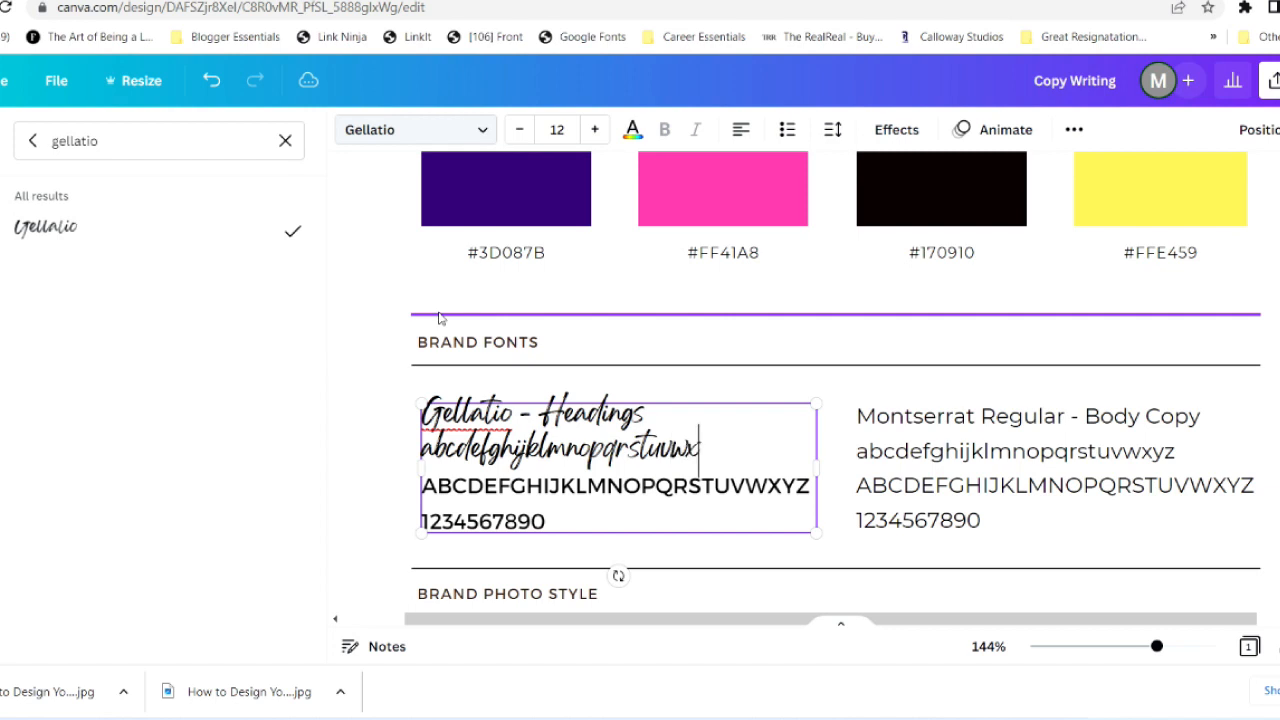
# Apply the Gellatio font to the headings sample's uppercase alphabet and reduce its size
pyautogui.doubleClick(500, 486)
pyautogui.click(252, 238)
pyautogui.click(520, 130)
pyautogui.click(520, 130)
pyautogui.click(520, 130)
pyautogui.click(520, 130)
pyautogui.click(520, 130)
# Apply the Gellatio font to the headings sample's number line and set its size to 8
pyautogui.doubleClick(570, 503)
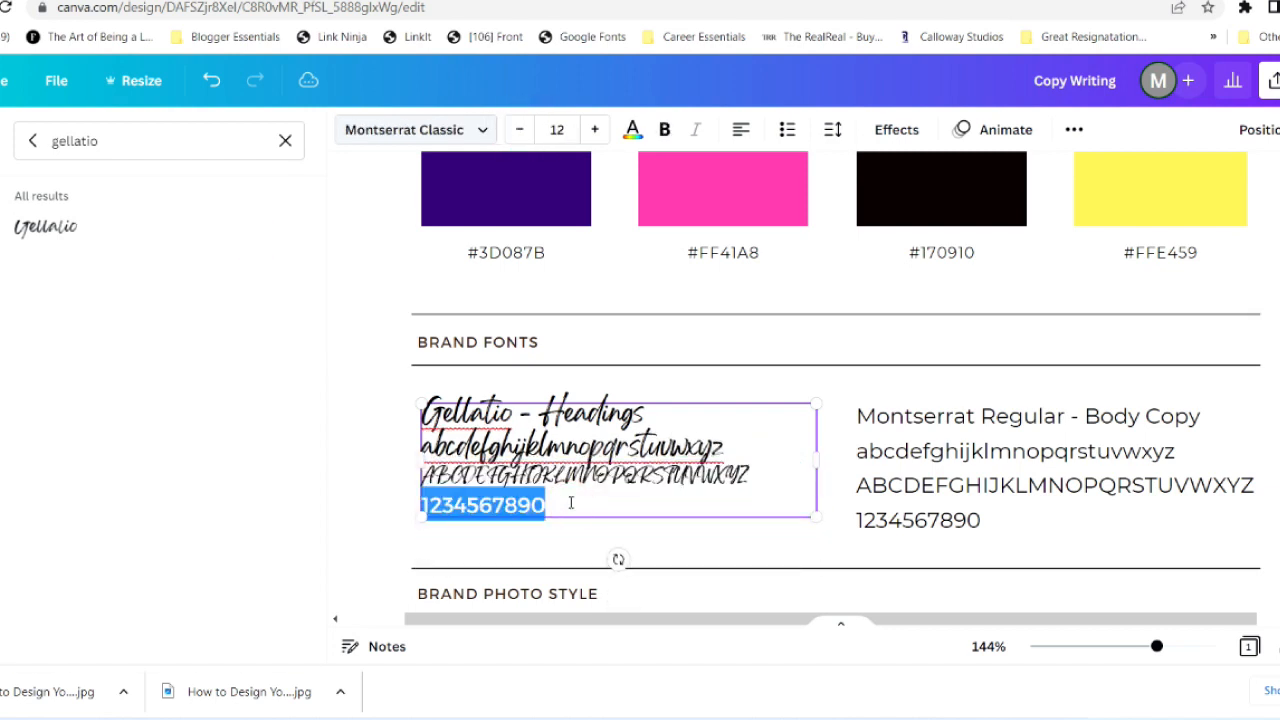
pyautogui.click(211, 226)
pyautogui.click(519, 130)
pyautogui.click(519, 130)
pyautogui.click(519, 130)
pyautogui.click(519, 130)
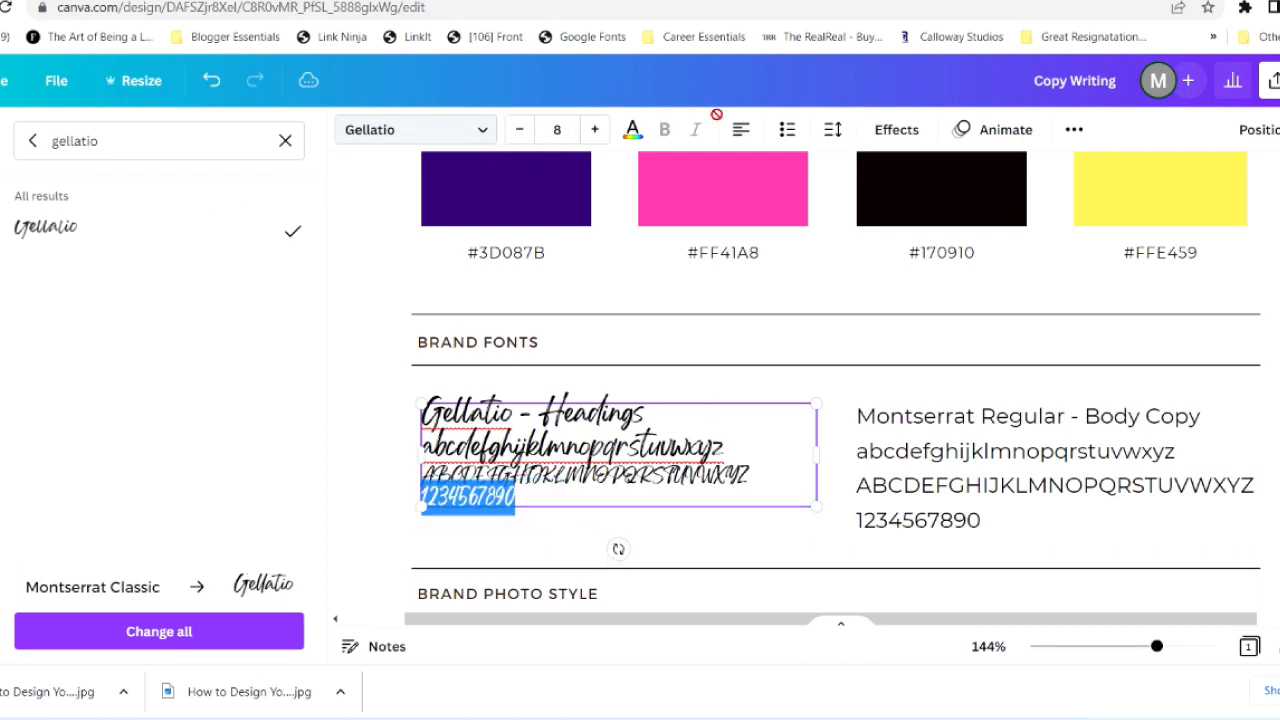
# Increase the line spacing of the Gellatio headings sample
pyautogui.click(832, 129)
pyautogui.moveTo(979, 265); pyautogui.dragTo(1001, 267)
pyautogui.moveTo(539, 500); pyautogui.dragTo(417, 413)
pyautogui.click(828, 129)
pyautogui.moveTo(961, 265); pyautogui.dragTo(1034, 277)
pyautogui.click(862, 397)
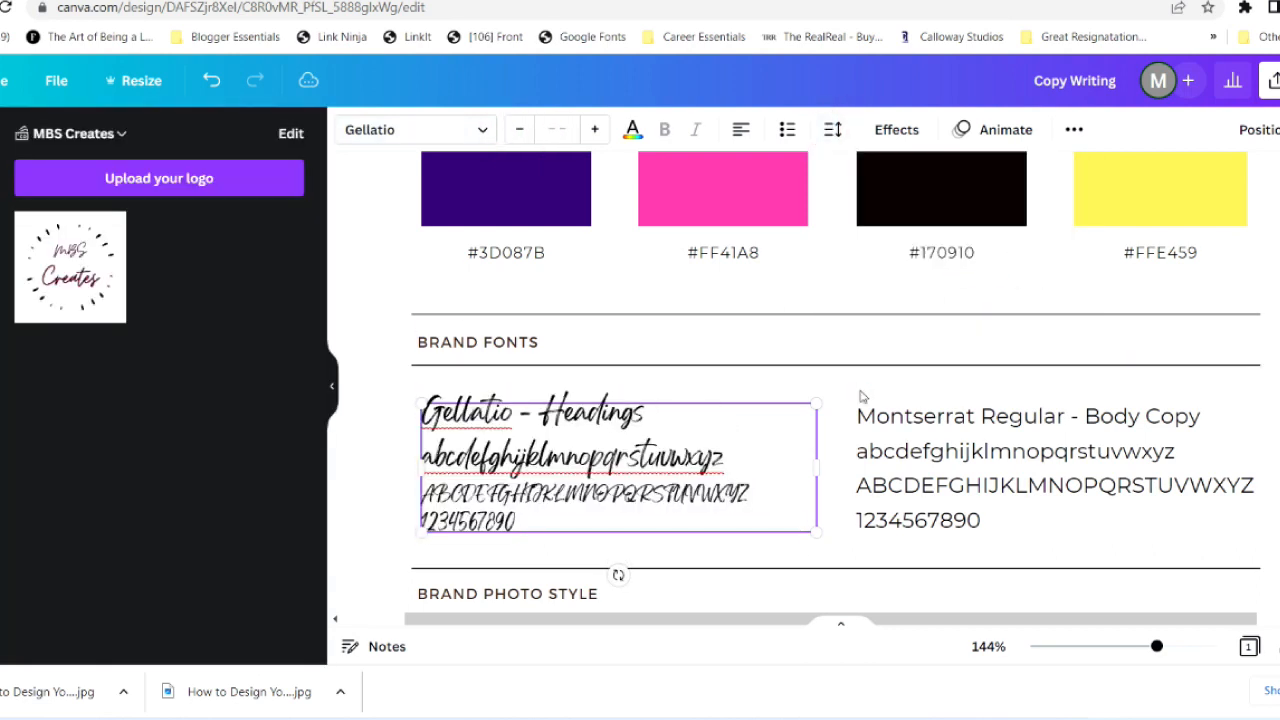
pyautogui.click(862, 397)
# Apply the Abhaya Libre SemiBold brand font to the first line of the body copy sample
pyautogui.doubleClick(943, 415)
pyautogui.tripleClick(960, 411)
pyautogui.moveTo(1067, 419); pyautogui.dragTo(858, 397)
pyautogui.click(480, 131)
pyautogui.click(480, 131)
pyautogui.click(480, 131)
pyautogui.click(285, 141)
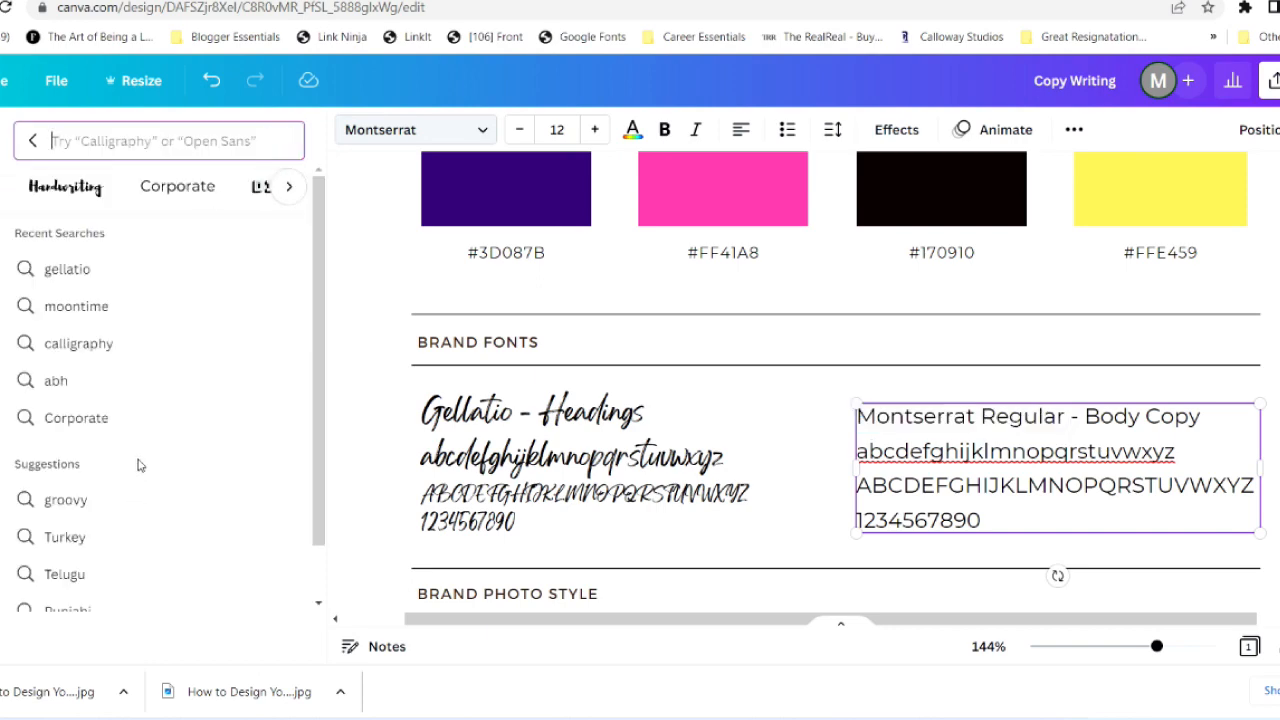
pyautogui.click(293, 189)
pyautogui.click(180, 134)
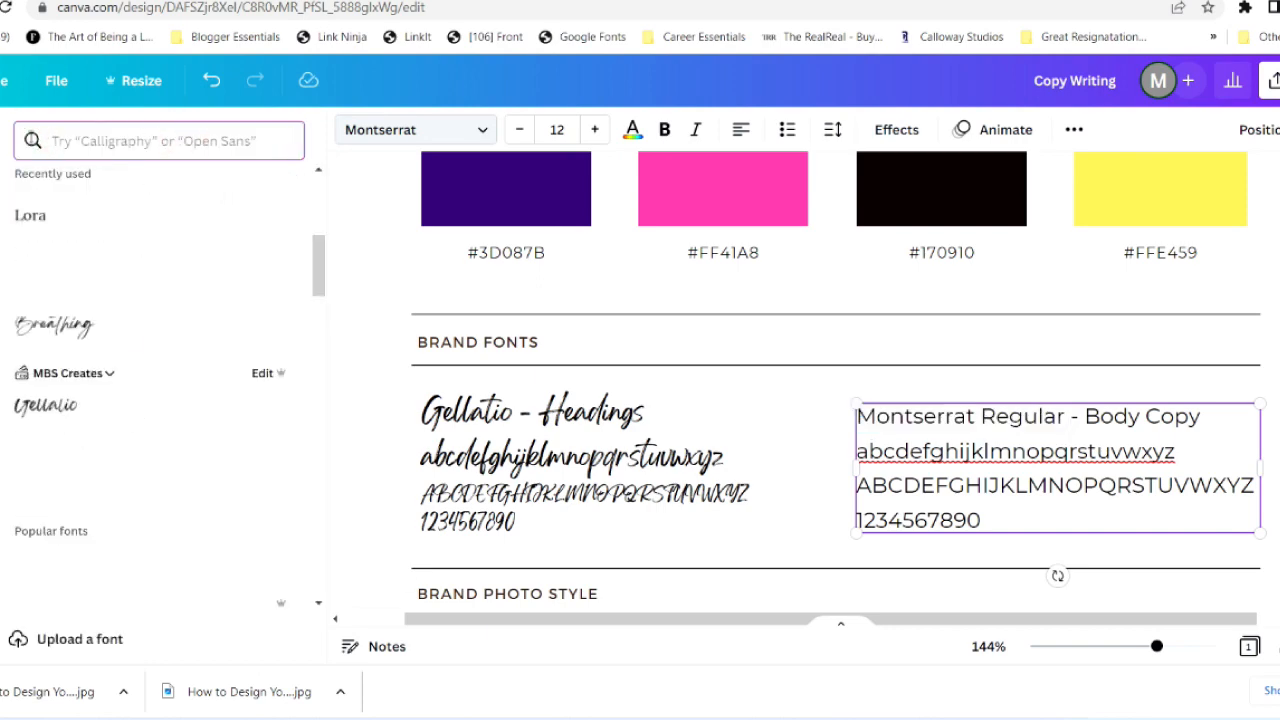
pyautogui.click(57, 448)
# Apply Abhaya Libre SemiBold to all lines of the body copy sample
pyautogui.doubleClick(1133, 460)
pyautogui.click(687, 456)
pyautogui.moveTo(1157, 646)
pyautogui.mouseDown()
pyautogui.moveTo(1113, 655)
pyautogui.moveTo(1156, 650)
pyautogui.mouseUp()
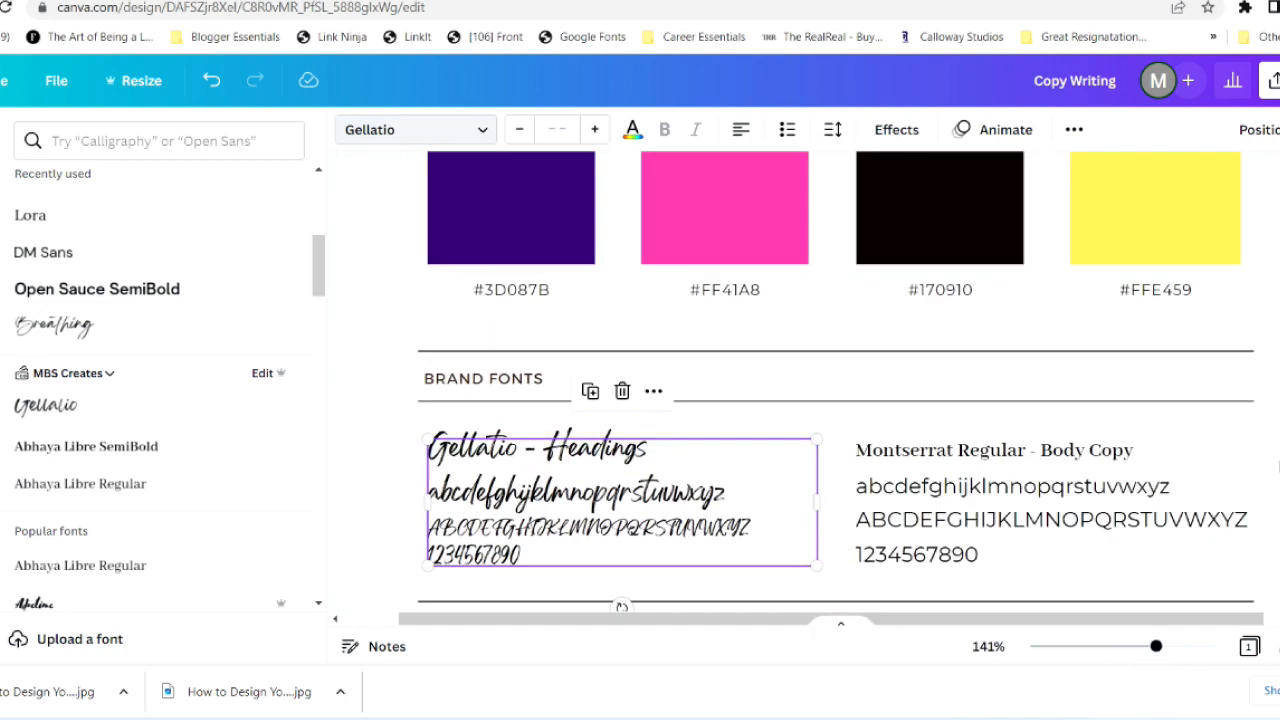
pyautogui.doubleClick(1125, 376)
pyautogui.moveTo(1020, 440)
pyautogui.mouseDown()
pyautogui.moveTo(946, 405)
pyautogui.moveTo(867, 320)
pyautogui.mouseUp()
pyautogui.click(483, 130)
pyautogui.click(89, 449)
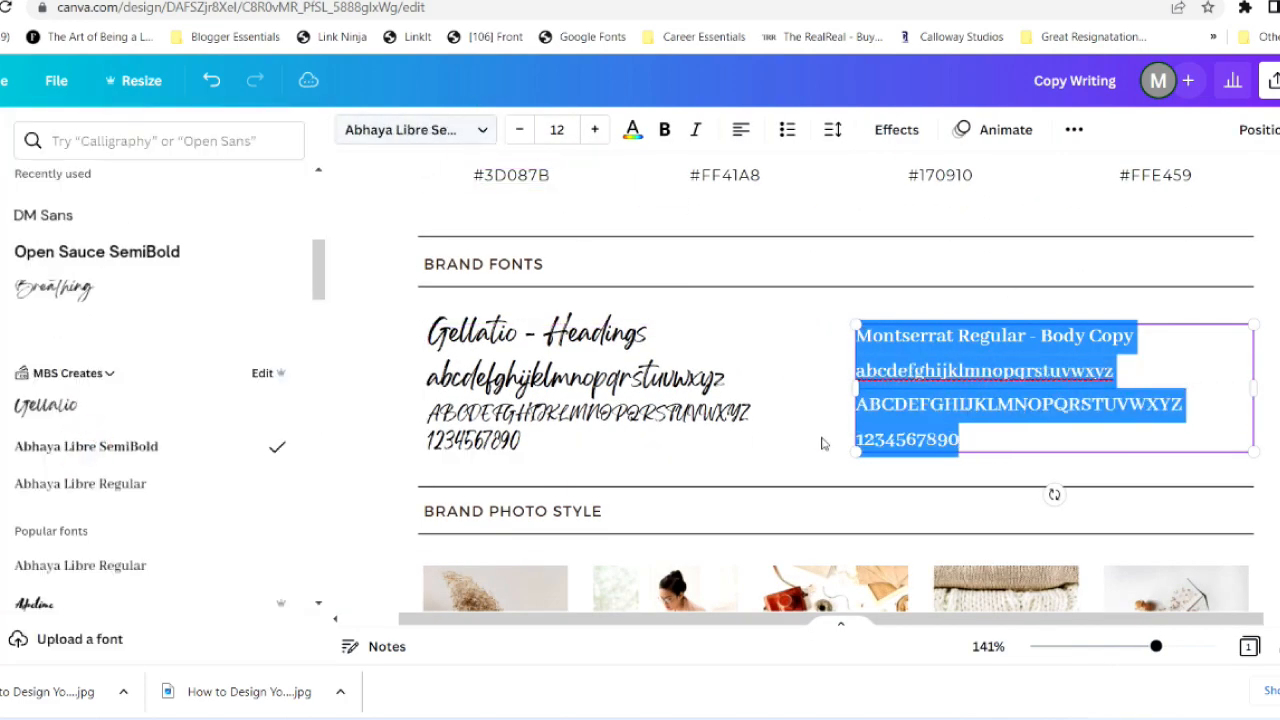
# Set the whole body copy sample in the brand font Abhaya Libre Regular
pyautogui.click(826, 443)
pyautogui.click(1275, 357)
pyautogui.doubleClick(1115, 381)
pyautogui.click(483, 130)
pyautogui.click(117, 483)
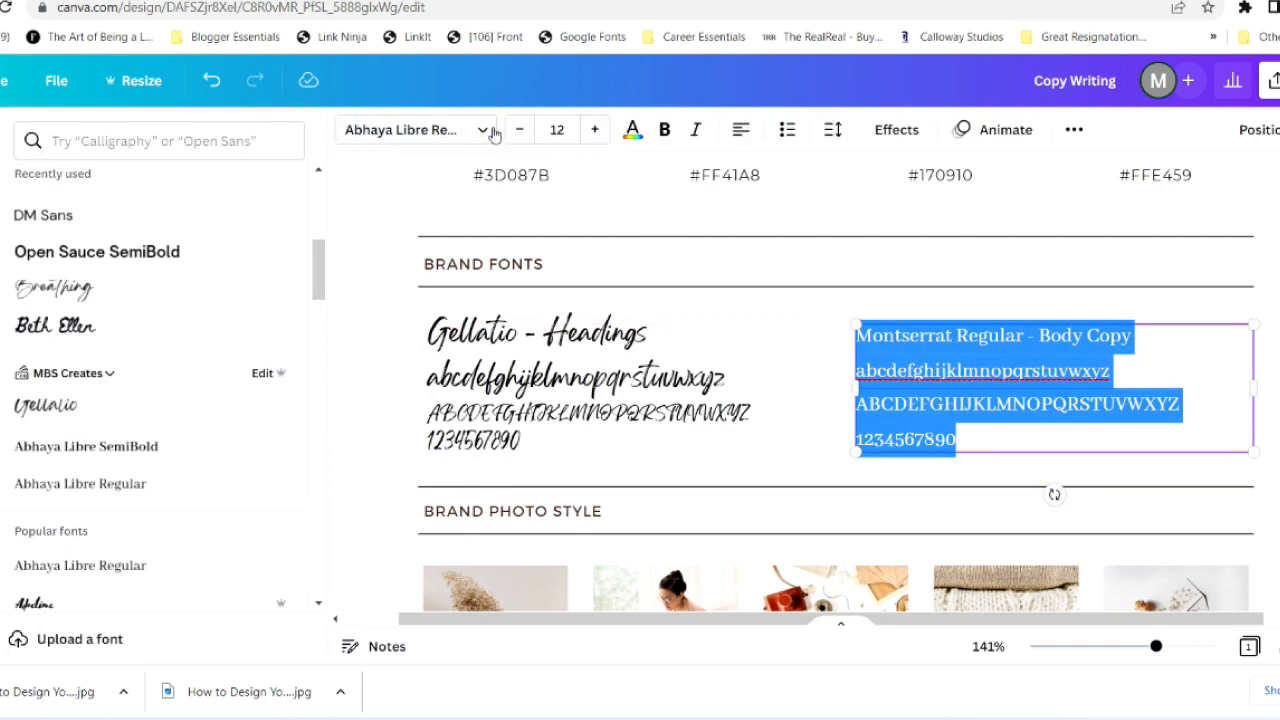
# Change the body copy sample's title line to "Abhya Libre Regular - Body Copy"
pyautogui.moveTo(1023, 337); pyautogui.dragTo(857, 333)
pyautogui.press('BackSpace')
pyautogui.write('Abhya Libre Reg')
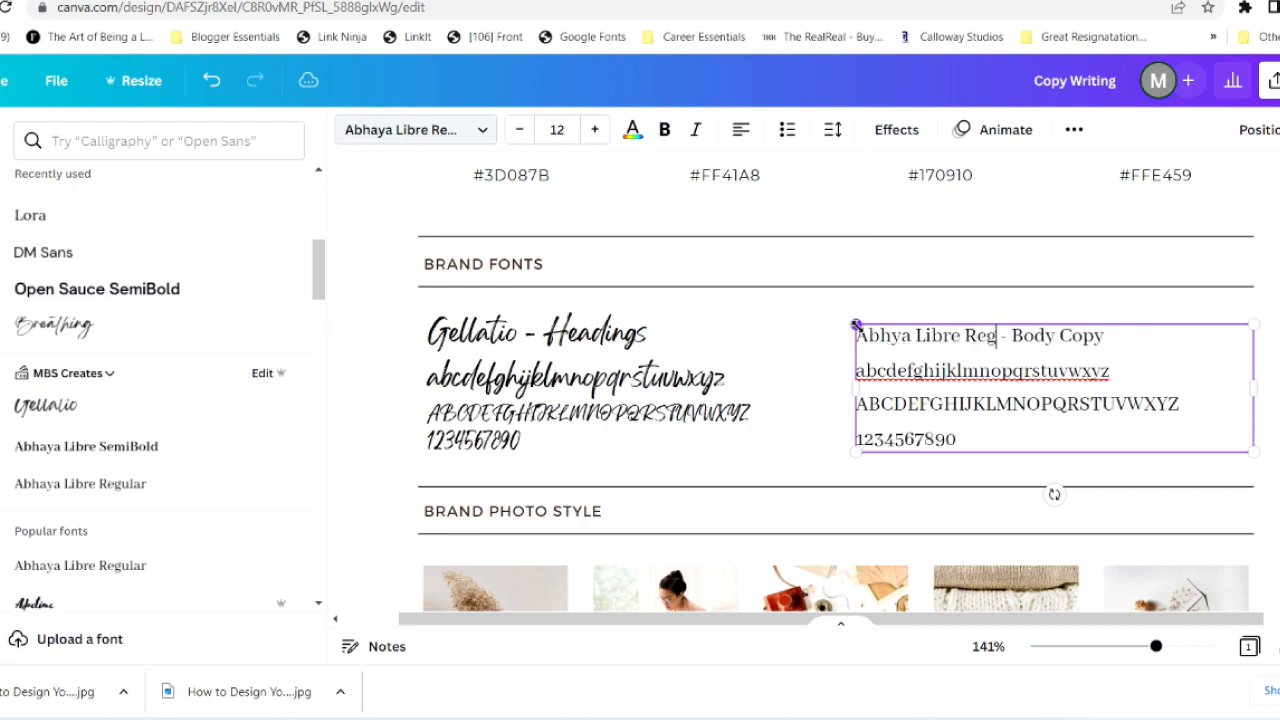
pyautogui.click(1272, 308)
# Extend the BRAND FONTS section heading to read "BRAND FONTS - LOGO FONT - MOONTIME"
pyautogui.scroll(1, 1272, 308)
pyautogui.scroll(-1, 1272, 308)
pyautogui.scroll(2, 1272, 308)
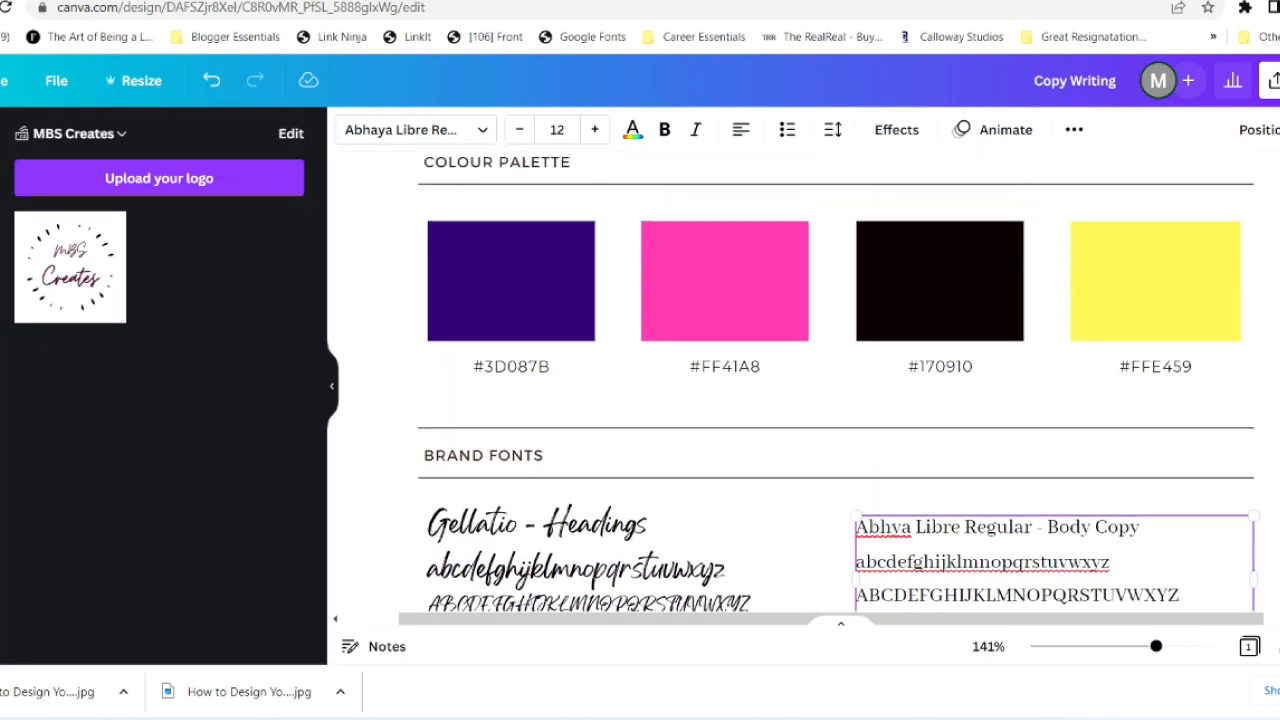
pyautogui.scroll(-1, 586, 449)
pyautogui.doubleClick(586, 444)
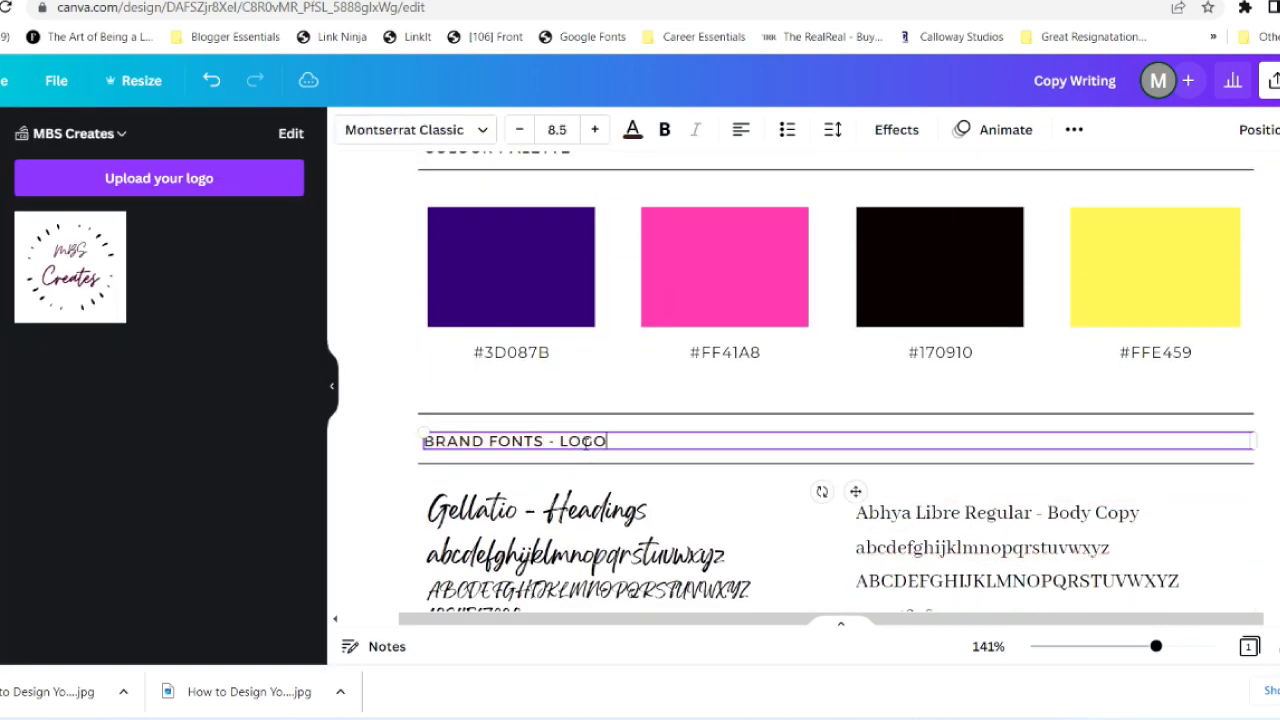
pyautogui.write('-')
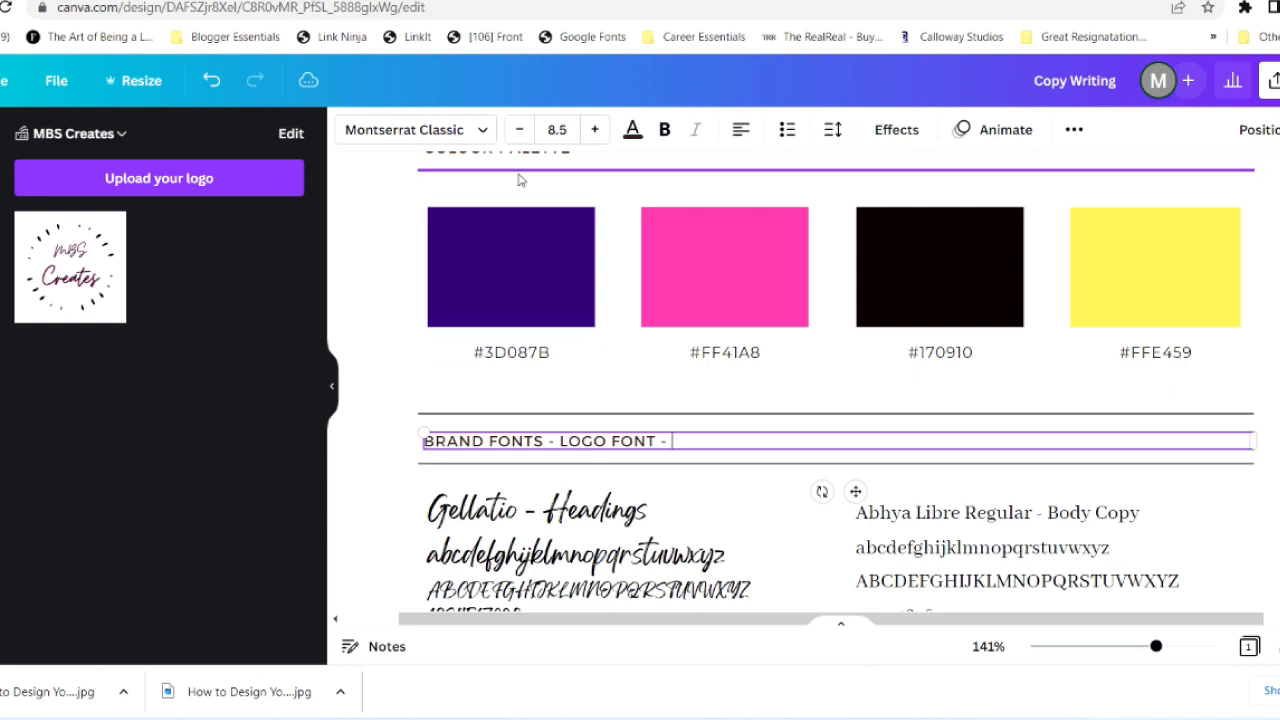
pyautogui.click(485, 132)
pyautogui.write('M')
# Try to set only the word MOONTIME in the section heading in the Moontime font, and undo it
pyautogui.doubleClick(689, 440)
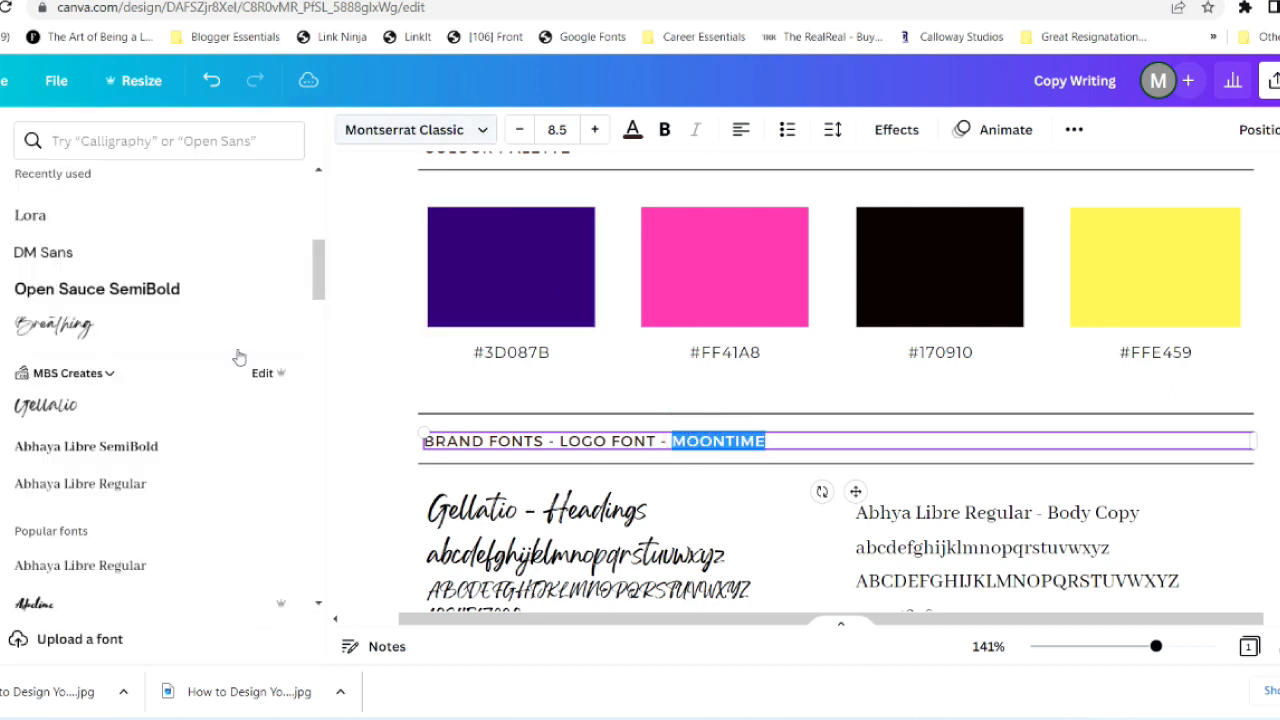
pyautogui.scroll(-5, 150, 450)
pyautogui.click(133, 140)
pyautogui.write('moontime')
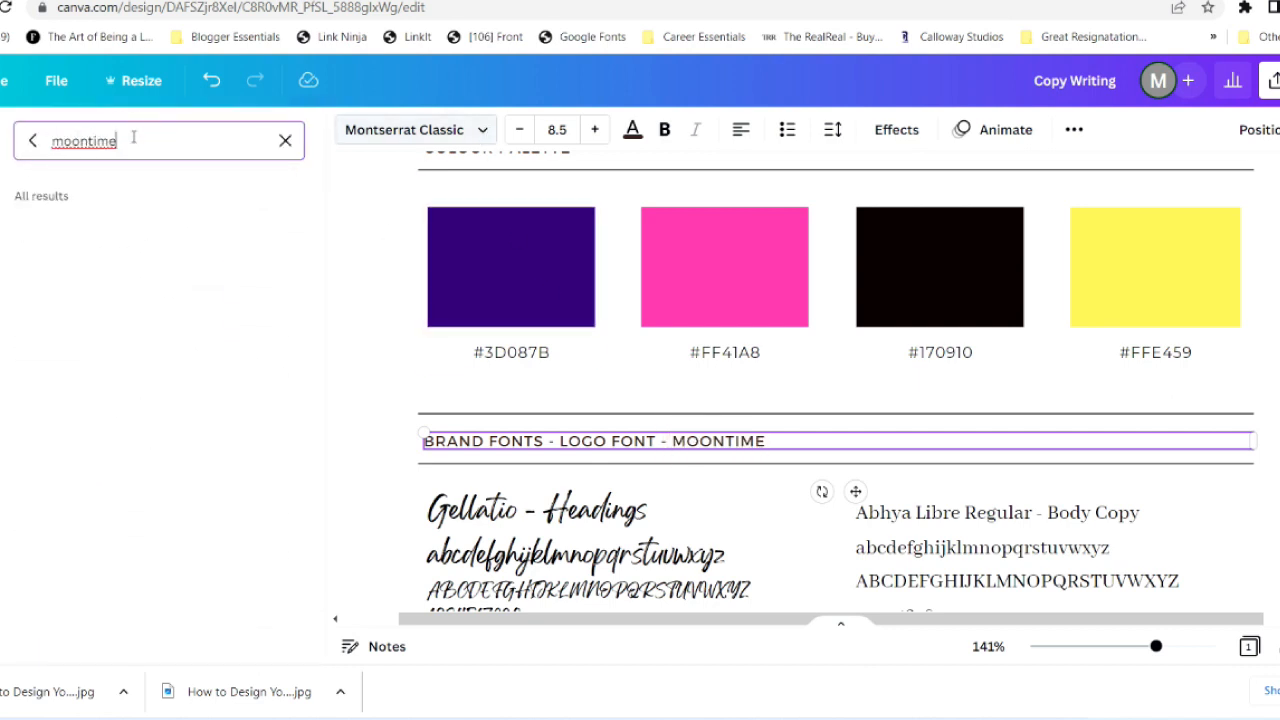
pyautogui.click(35, 233)
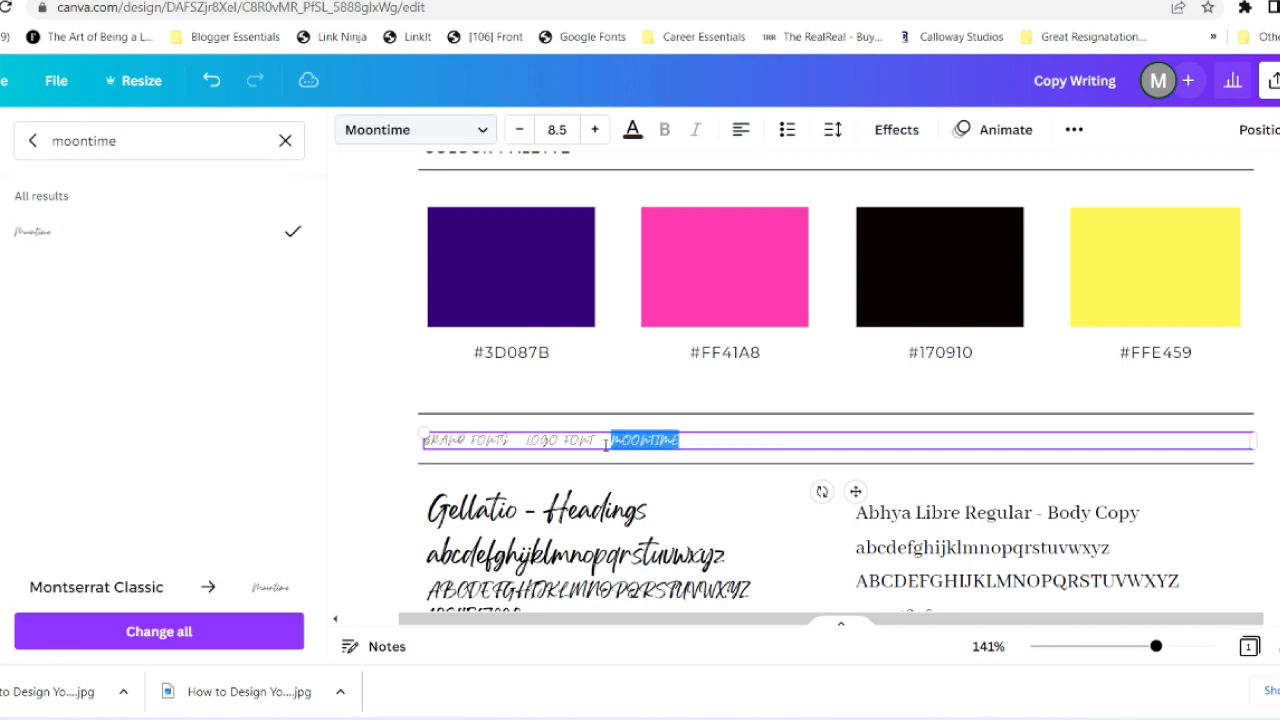
pyautogui.click(211, 81)
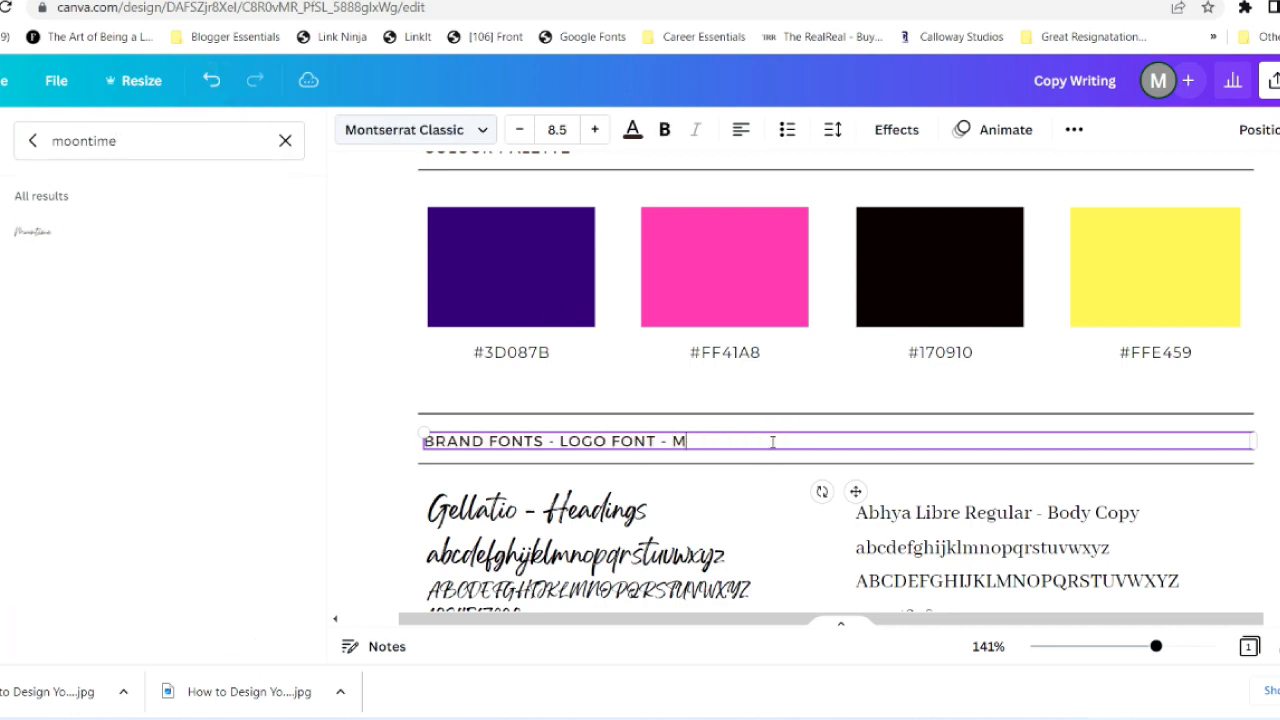
# Shorten the section heading to "BRAND FONTS - LOGO FONT" and narrow its text box to fit
pyautogui.moveTo(1256, 441); pyautogui.dragTo(667, 443)
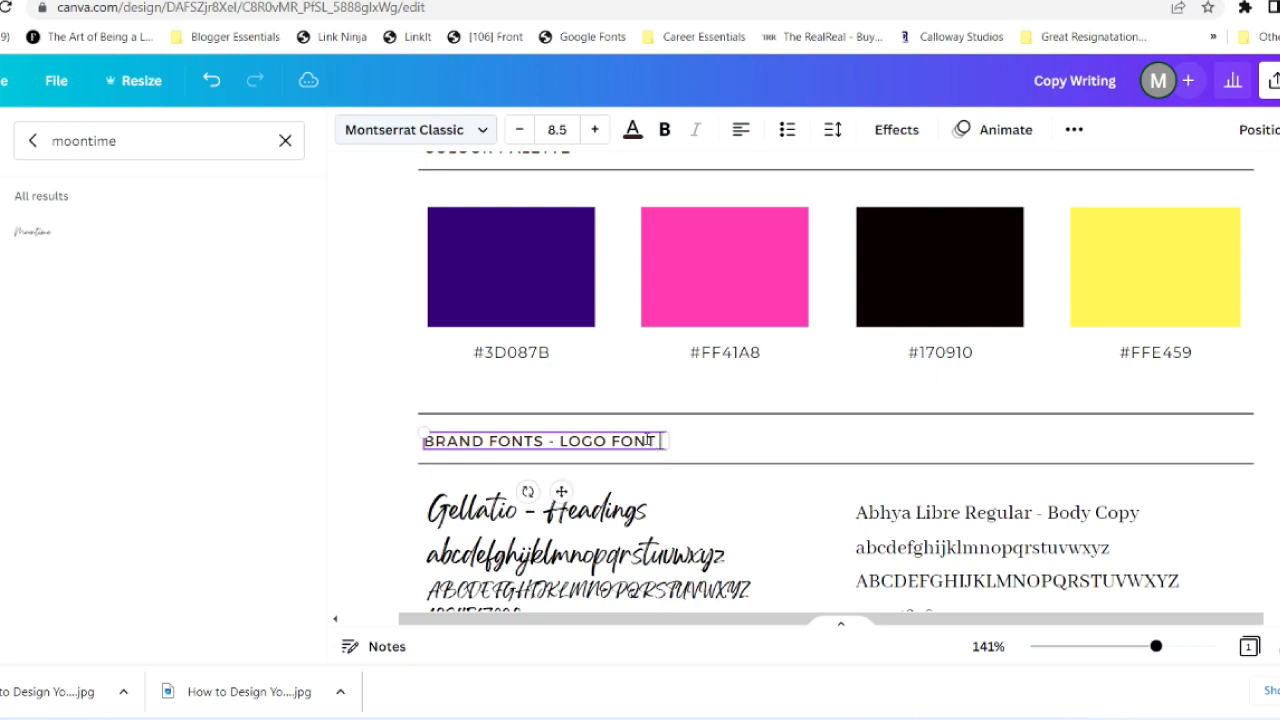
pyautogui.click(668, 489)
pyautogui.click(648, 446)
# Duplicate the section heading, place the copy beside it, change its text to "MOONTIME" and narrow its box
pyautogui.click(510, 384)
pyautogui.moveTo(583, 513); pyautogui.dragTo(812, 491)
pyautogui.doubleClick(774, 440)
pyautogui.write('MOONTIME')
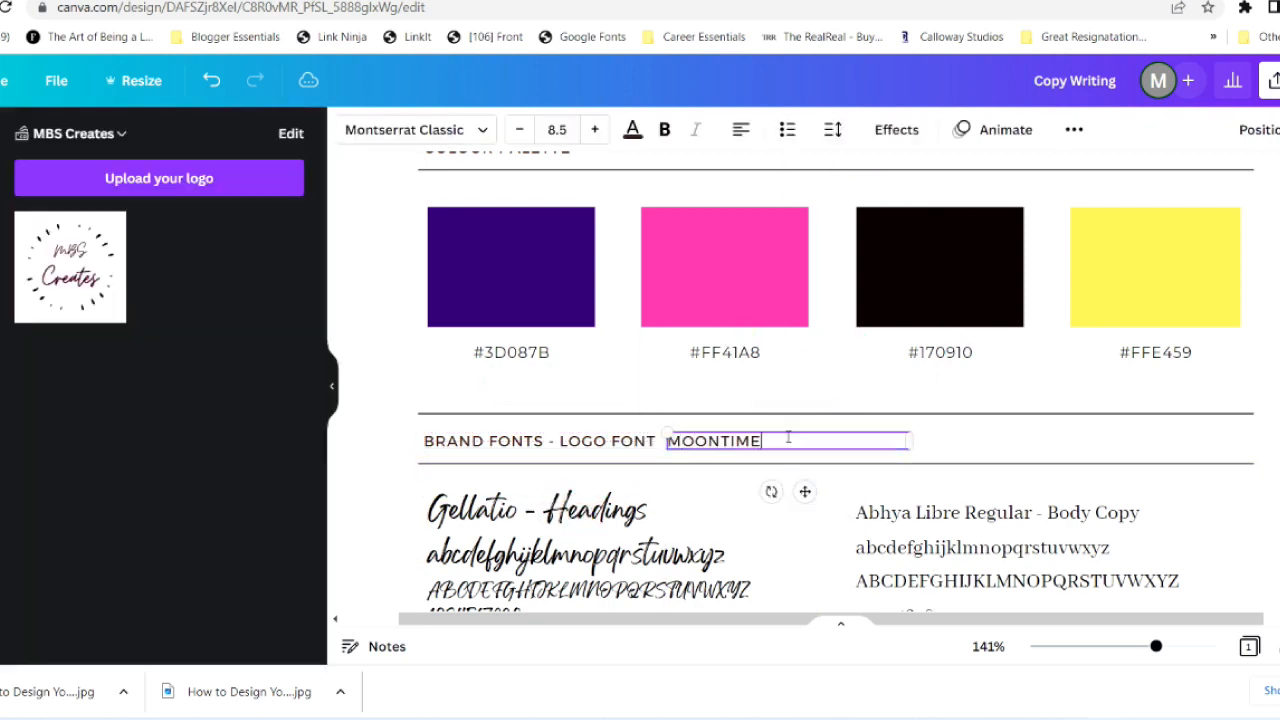
pyautogui.moveTo(912, 438); pyautogui.dragTo(774, 440)
# Set the separate MOONTIME text in the Moontime font at size 12.5
pyautogui.doubleClick(700, 439)
pyautogui.click(483, 130)
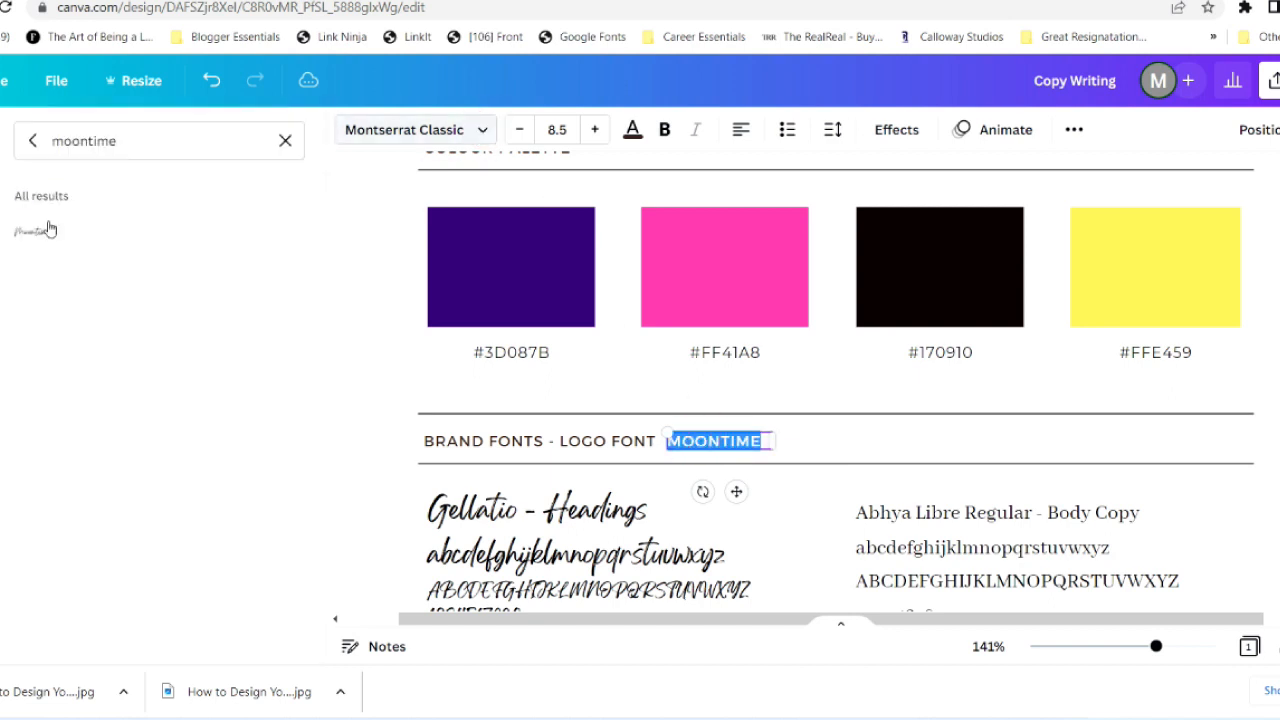
pyautogui.click(31, 229)
pyautogui.click(603, 130)
pyautogui.click(603, 130)
pyautogui.click(603, 130)
pyautogui.click(603, 130)
pyautogui.click(603, 130)
pyautogui.click(523, 131)
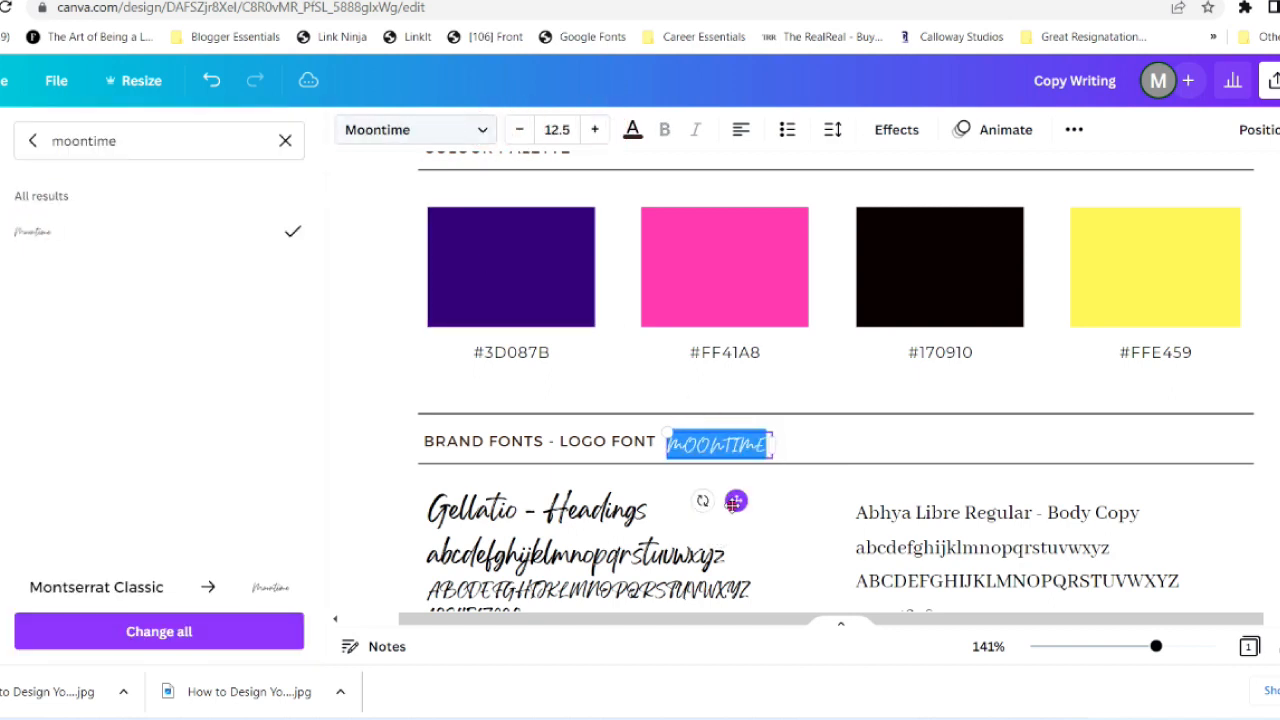
pyautogui.click(809, 470)
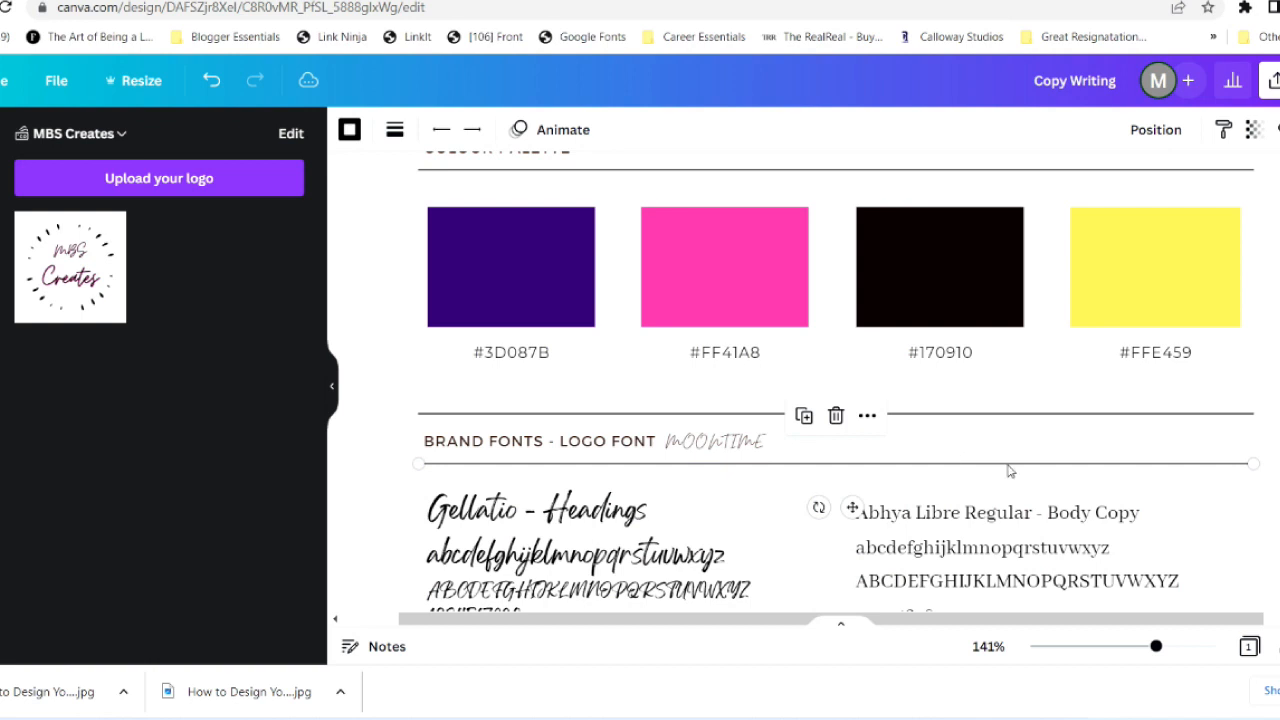
# Examine the brand board's logos, colour palette, brand fonts and photo style sections
pyautogui.scroll(-1, 1010, 471)
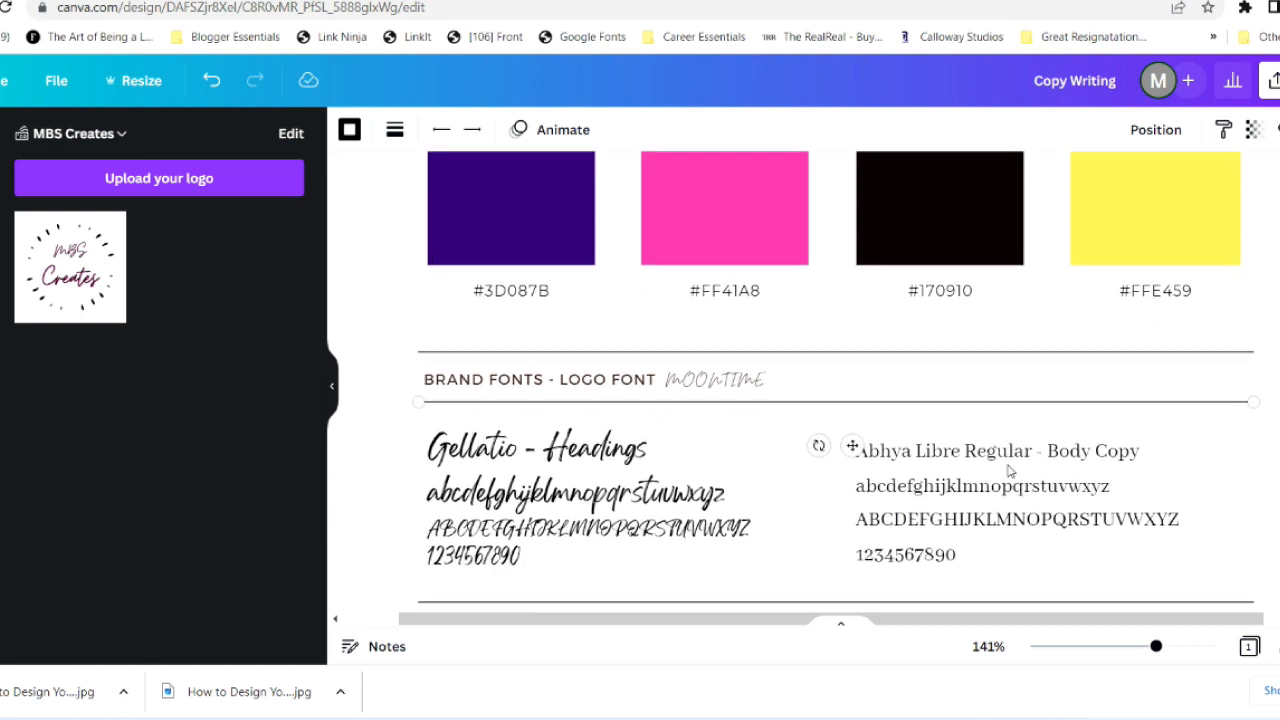
pyautogui.scroll(4, 1010, 471)
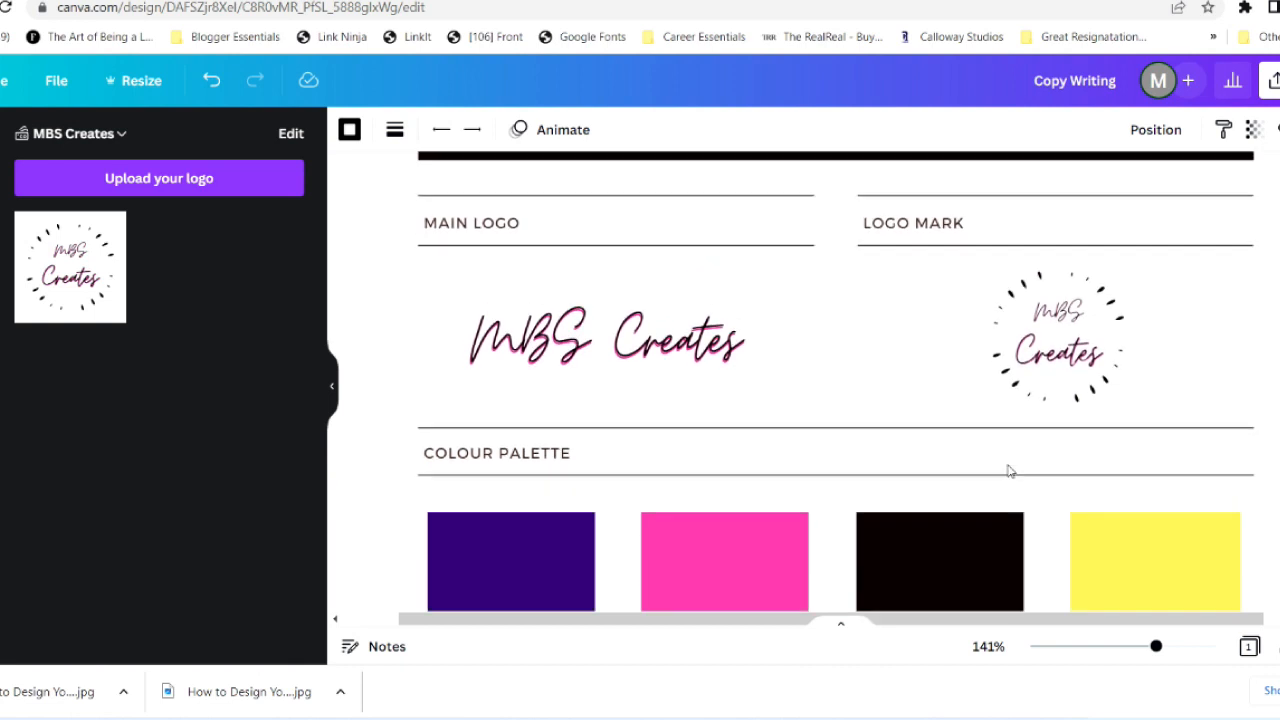
pyautogui.scroll(-2, 1010, 471)
pyautogui.scroll(-2, 1009, 471)
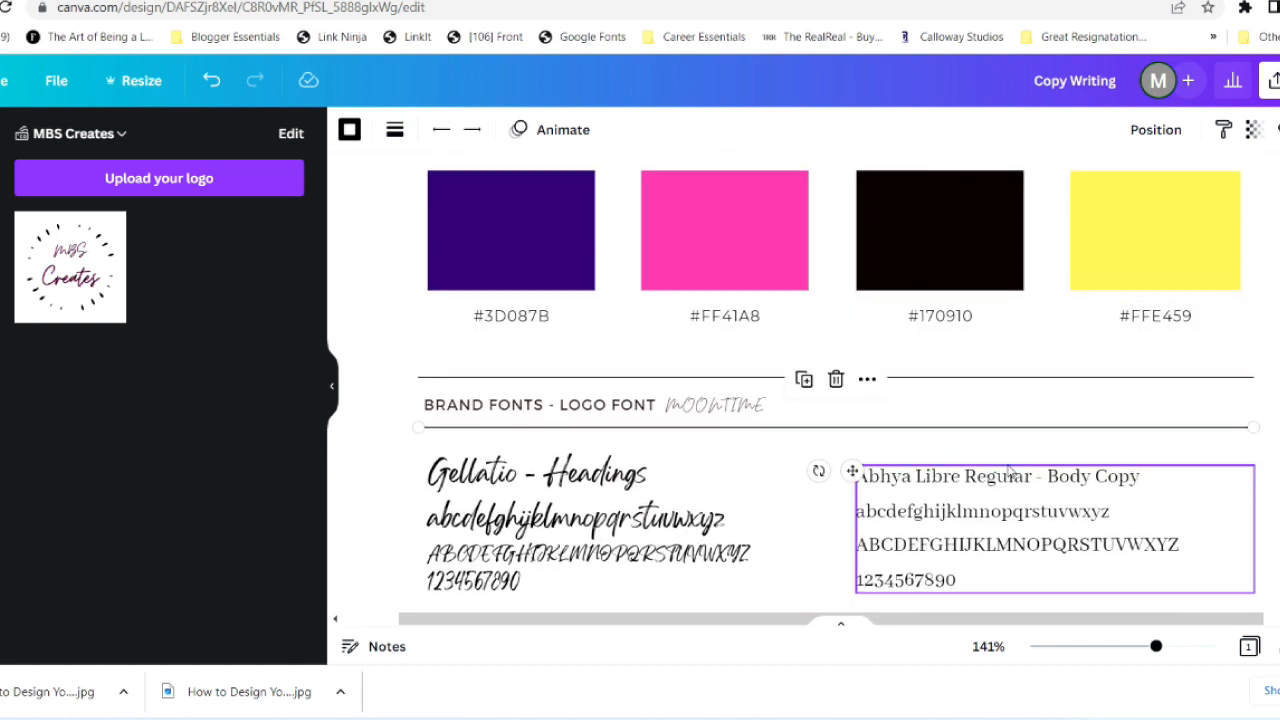
pyautogui.scroll(3, 1009, 471)
pyautogui.scroll(-5, 1007, 464)
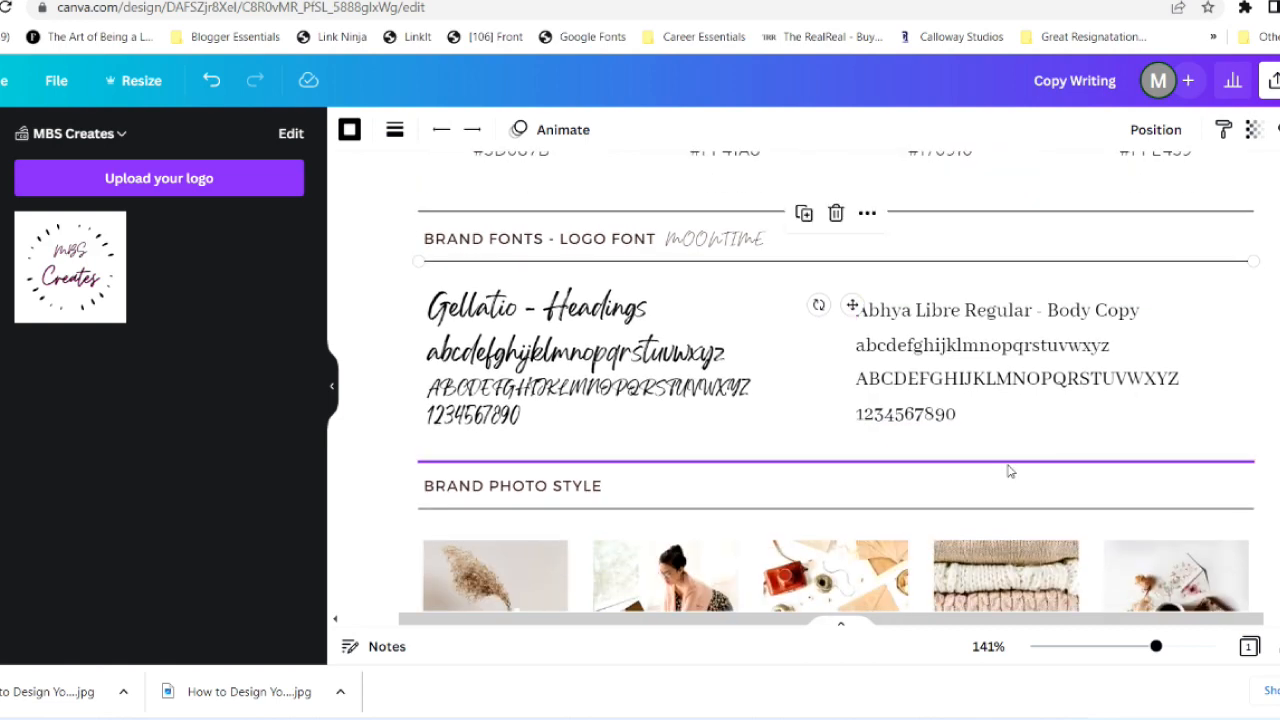
pyautogui.scroll(3, 1009, 471)
pyautogui.scroll(-1, 1009, 471)
pyautogui.scroll(2, 1010, 471)
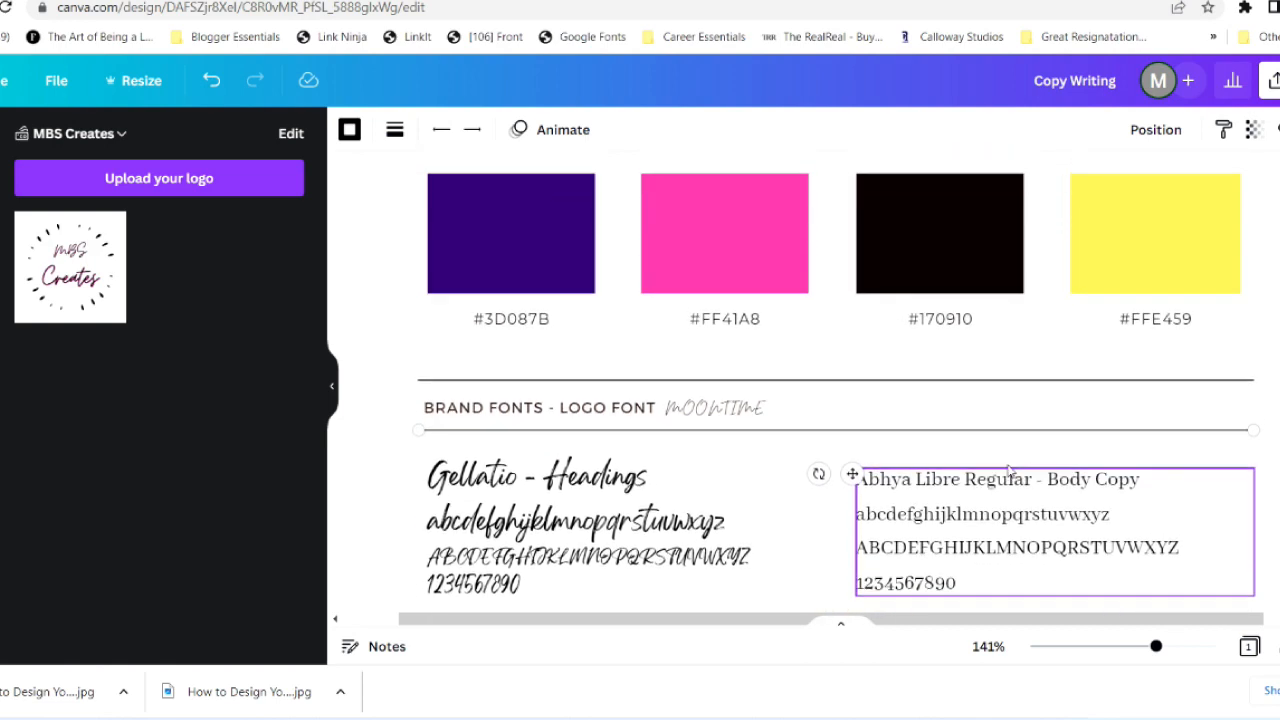
pyautogui.moveTo(1157, 647); pyautogui.dragTo(1123, 663)
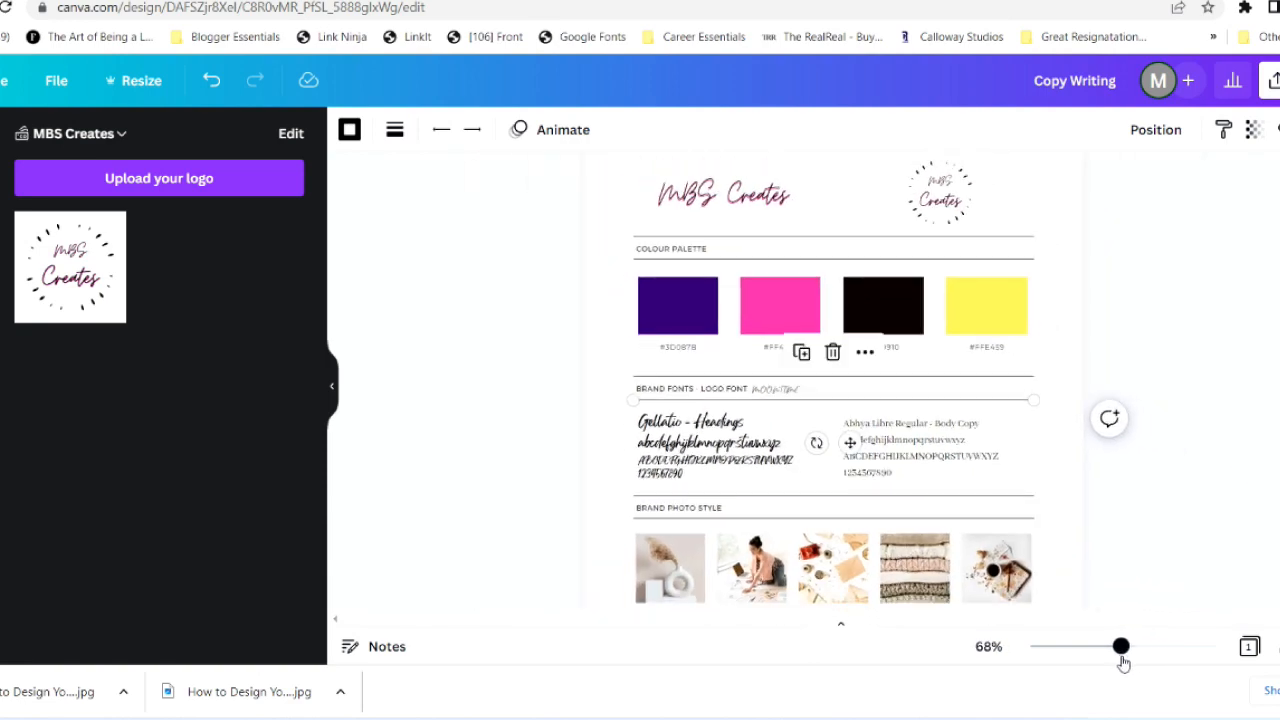
pyautogui.moveTo(1123, 663)
pyautogui.mouseDown()
pyautogui.moveTo(1109, 665)
pyautogui.moveTo(1146, 671)
pyautogui.mouseUp()
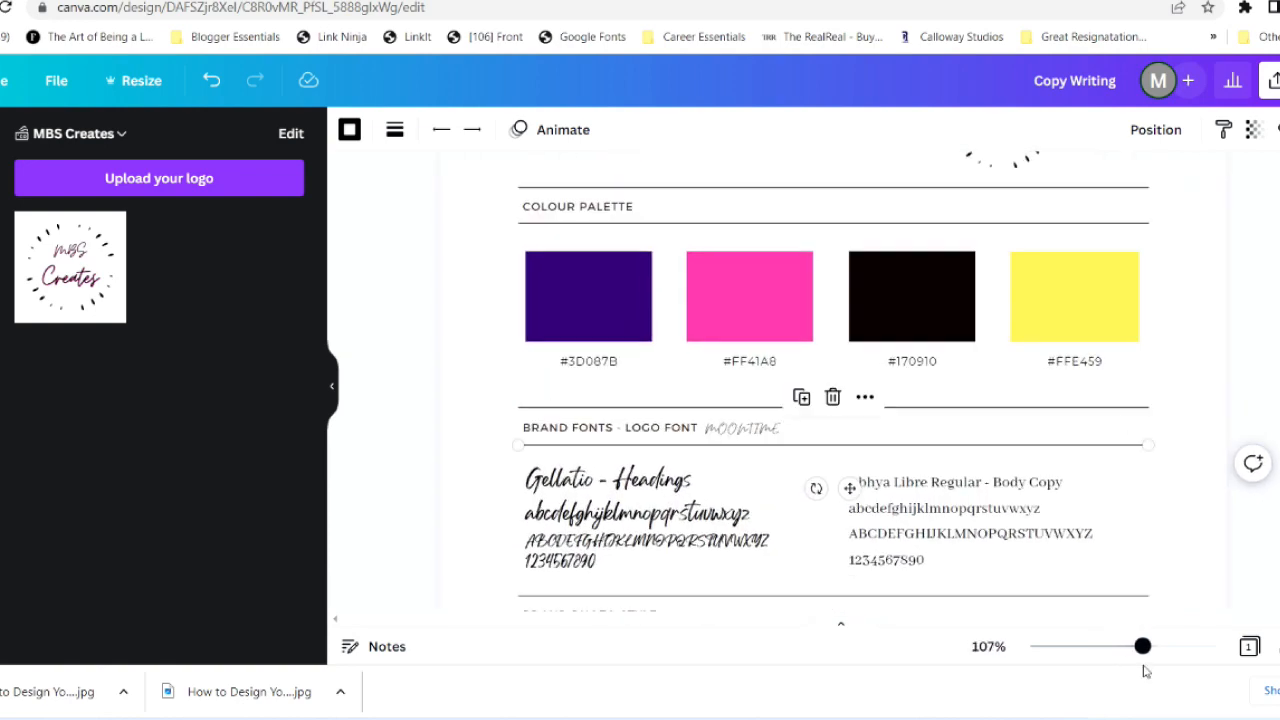
# Review the whole brand board from the logos down to the sample images under Brand Photo Style
pyautogui.scroll(-2, 833, 380)
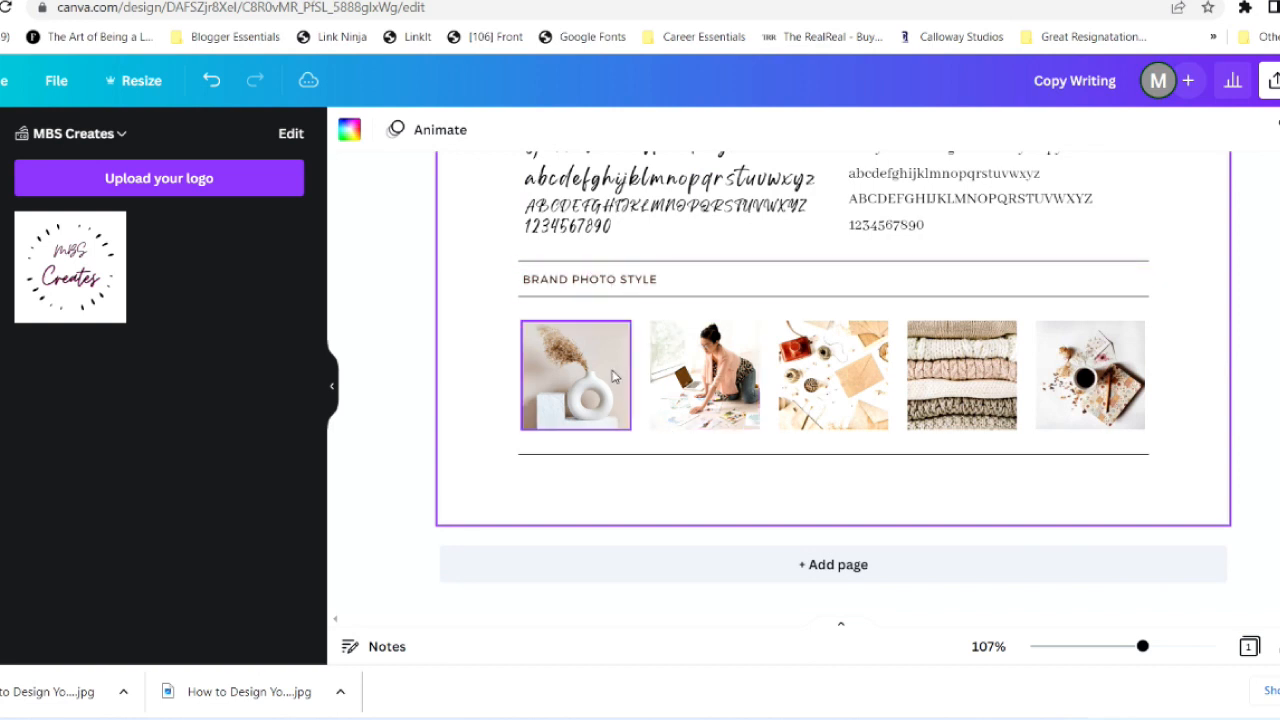
pyautogui.scroll(2, 613, 375)
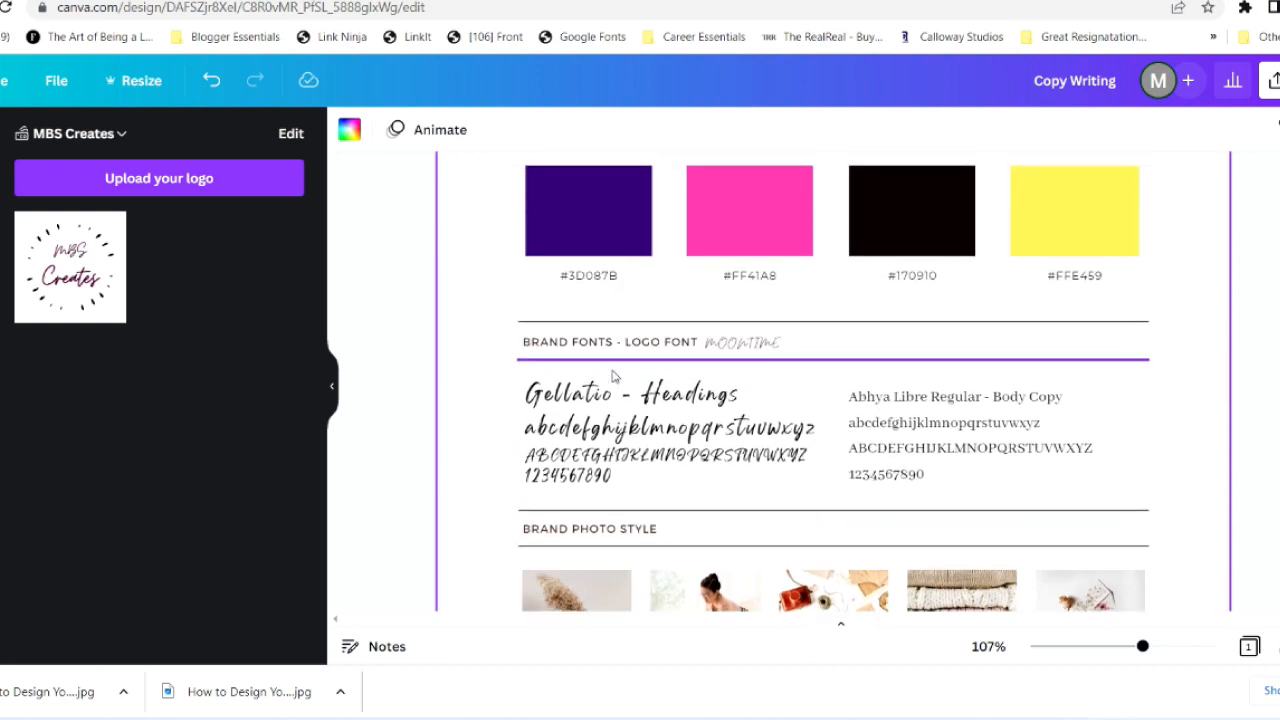
pyautogui.scroll(-2, 613, 375)
pyautogui.scroll(-1, 613, 375)
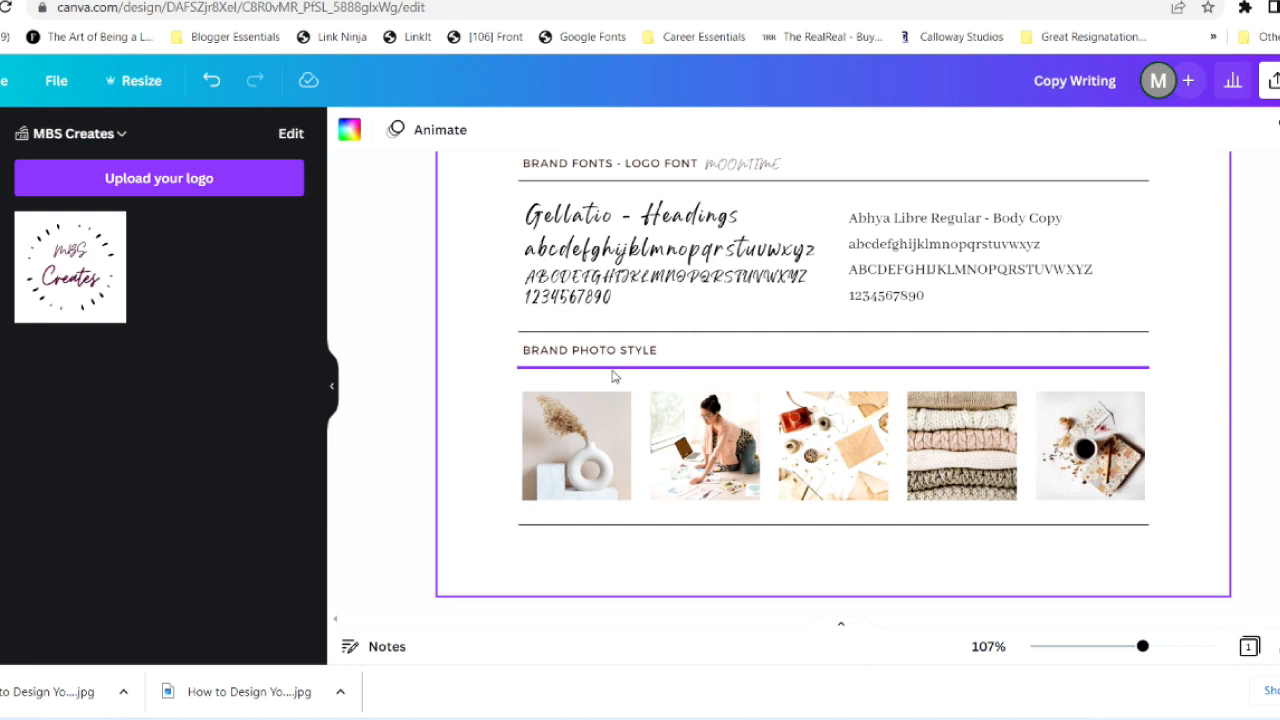
pyautogui.scroll(5, 613, 375)
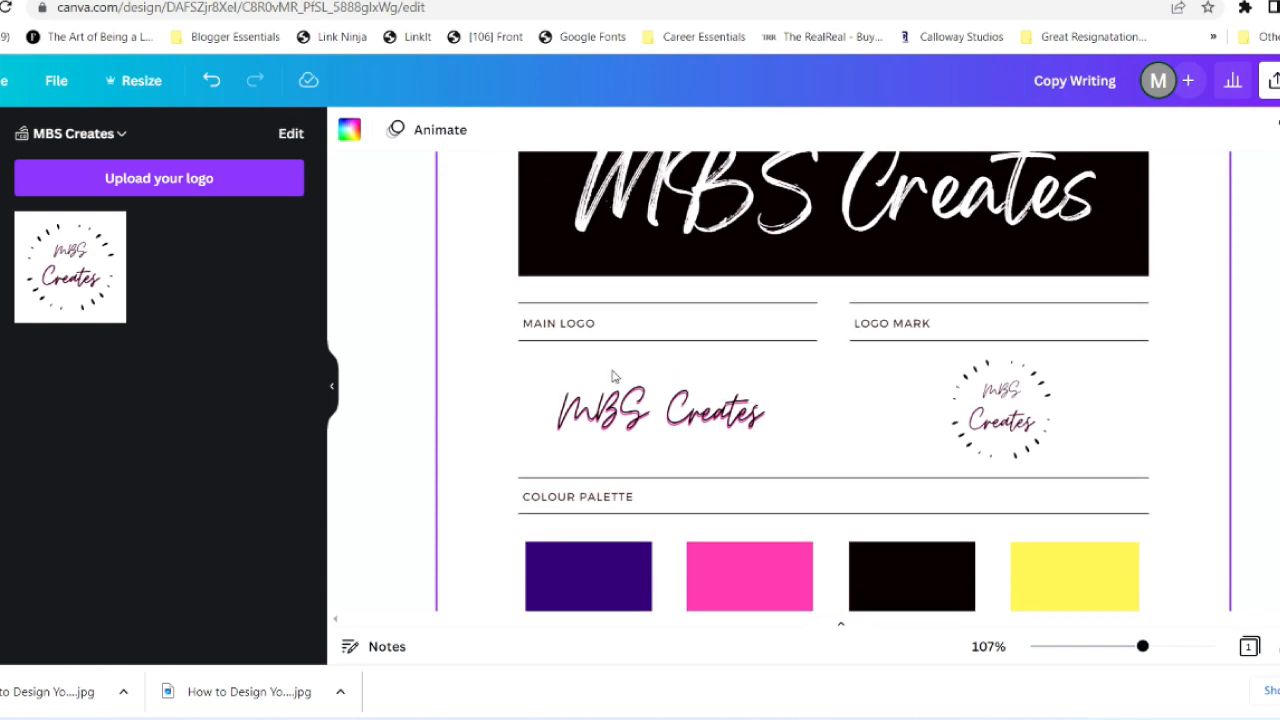
pyautogui.moveTo(1147, 652); pyautogui.dragTo(1105, 655)
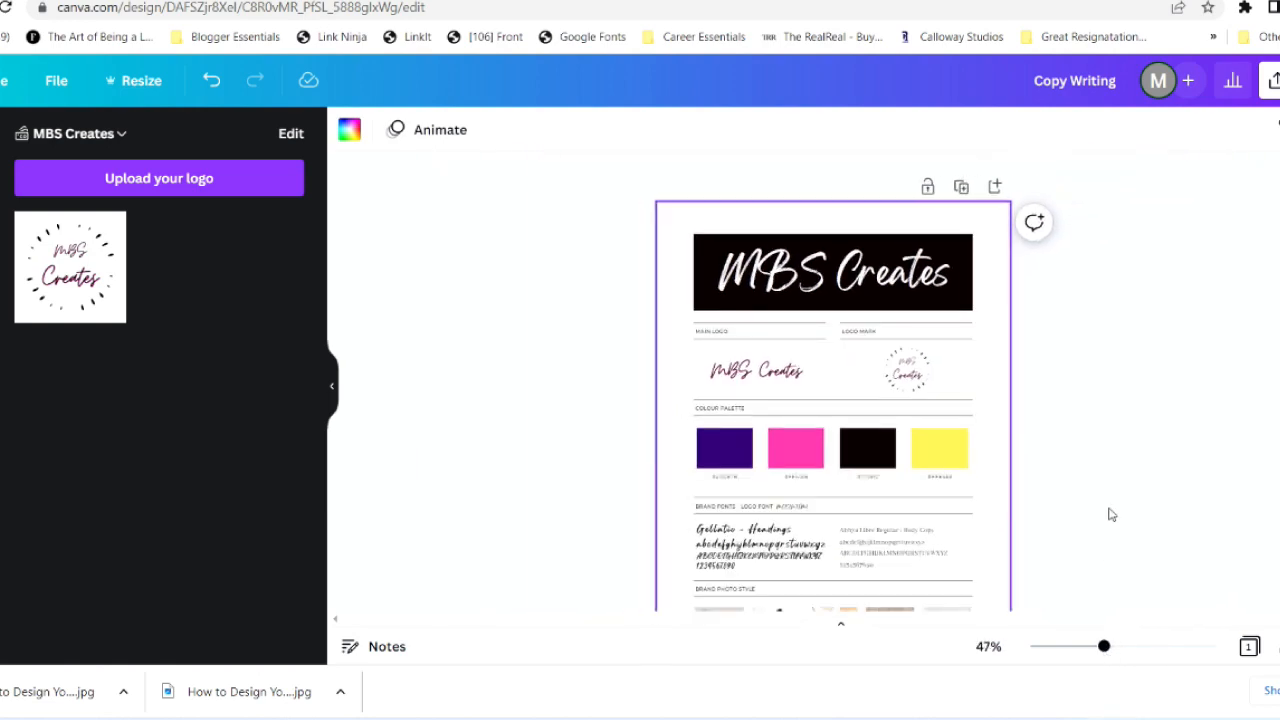
pyautogui.scroll(-2, 1109, 514)
pyautogui.scroll(1, 1107, 550)
pyautogui.moveTo(1103, 652); pyautogui.dragTo(1145, 648)
pyautogui.scroll(-3, 1128, 530)
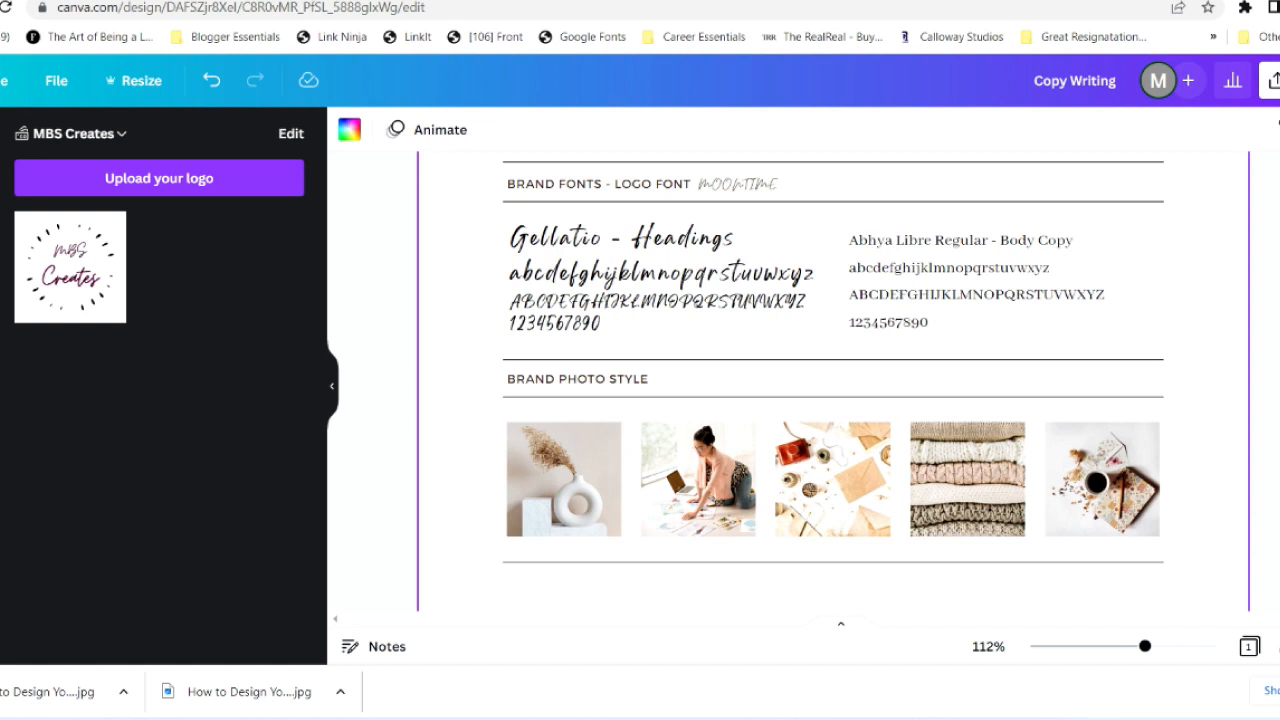
# Browse the element library's photos category and search it for "abstract"
pyautogui.click(2, 204)
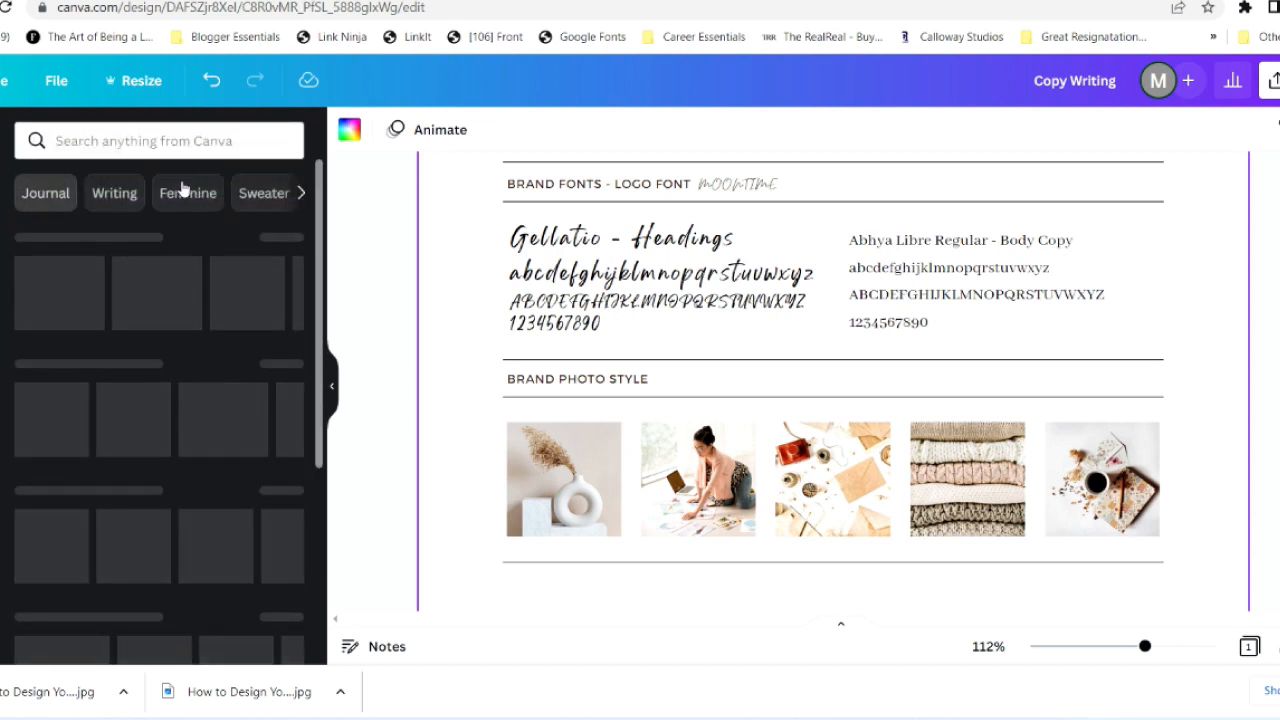
pyautogui.click(130, 141)
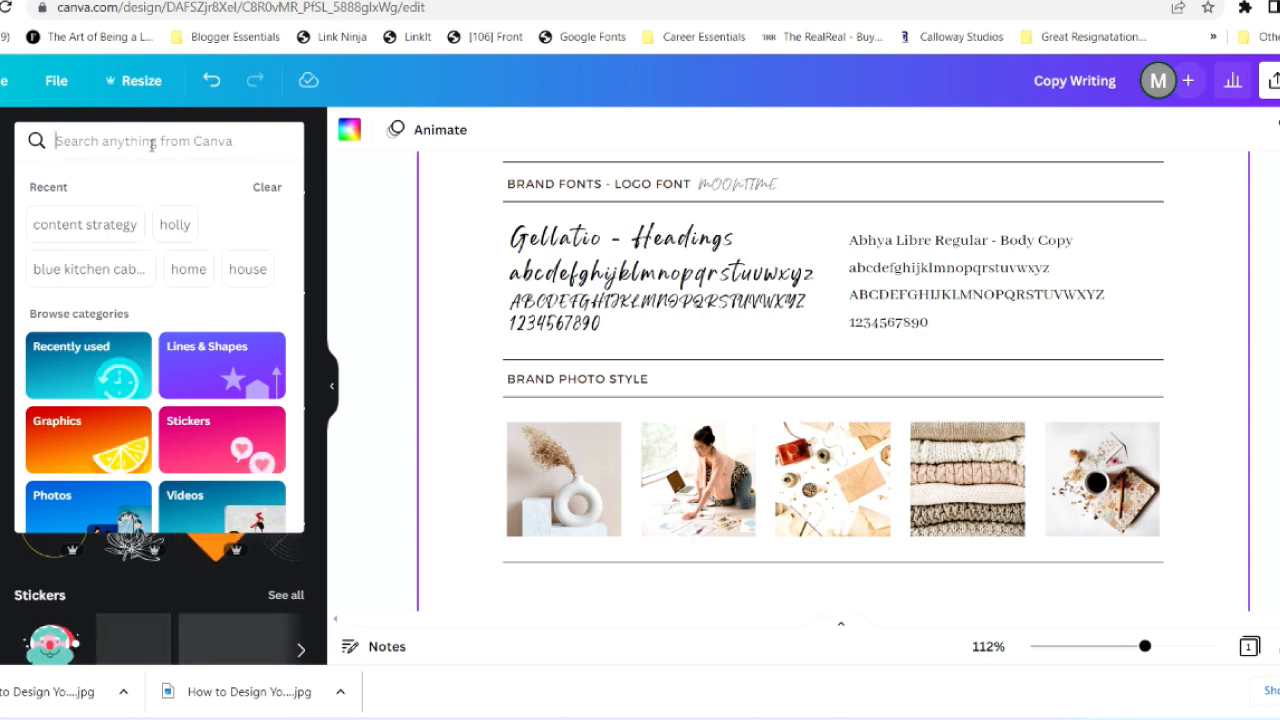
pyautogui.click(115, 514)
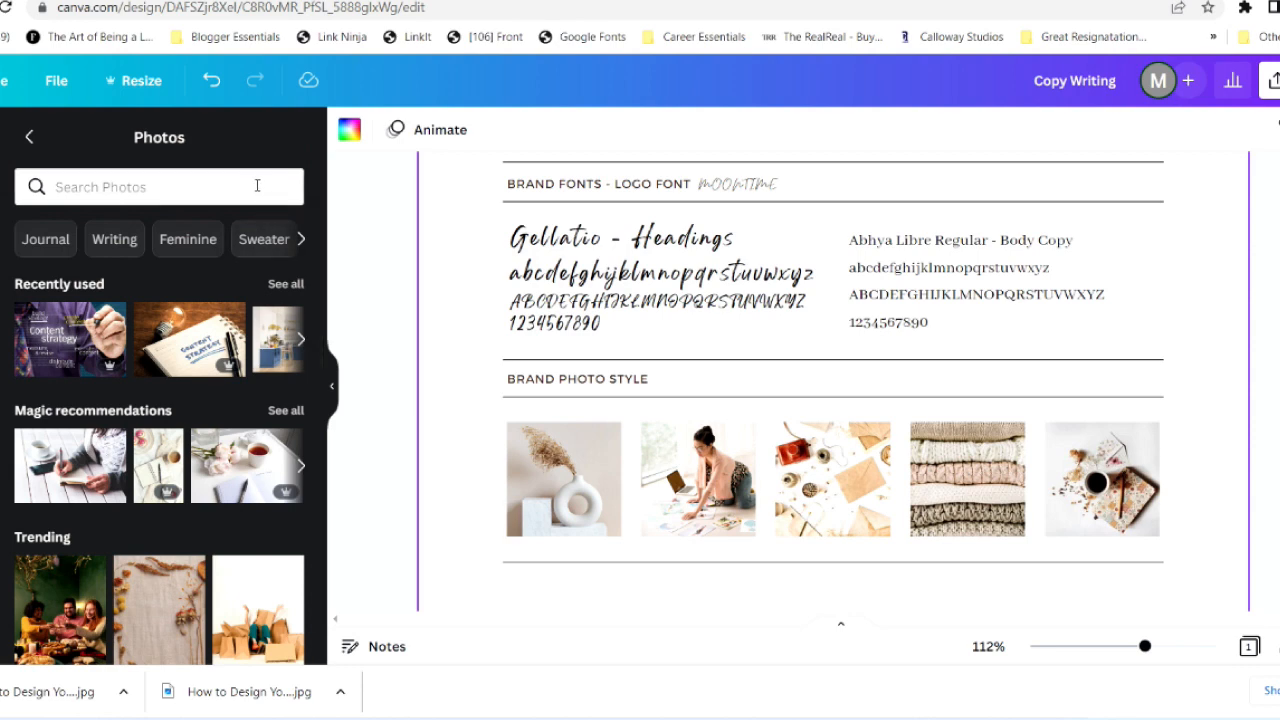
pyautogui.click(256, 185)
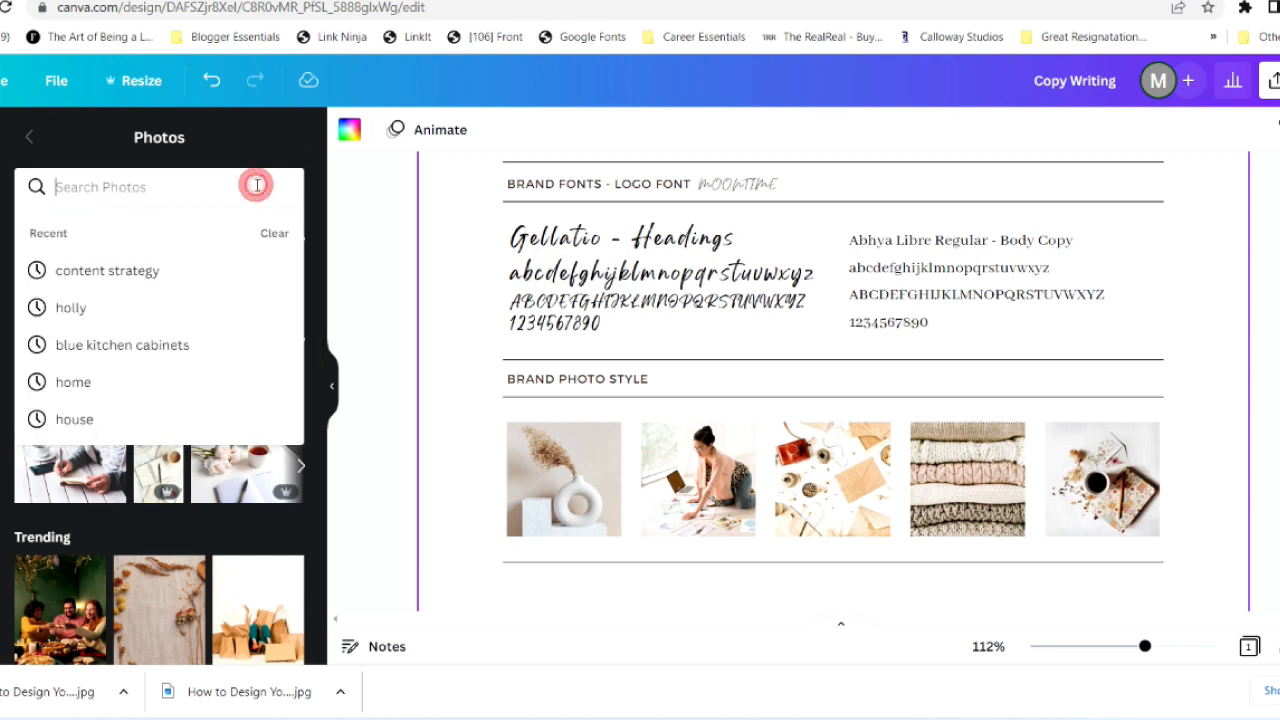
pyautogui.click(350, 212)
pyautogui.click(229, 193)
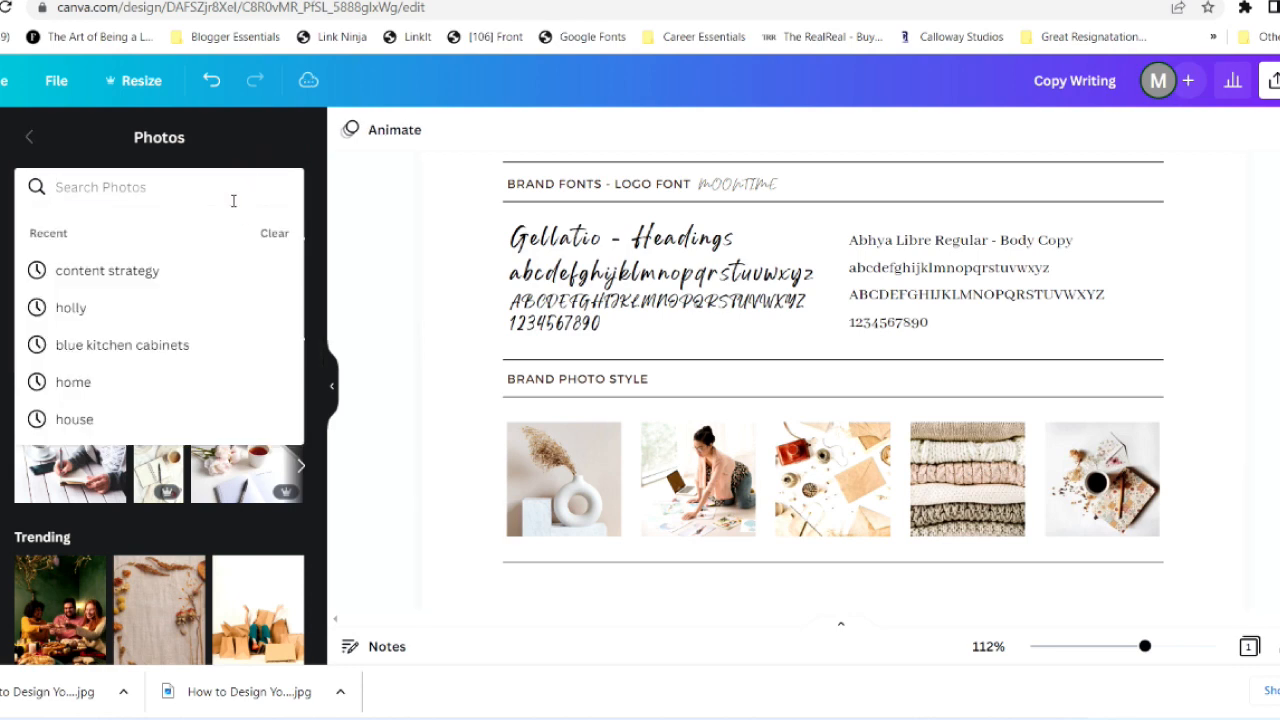
pyautogui.write('abstract')
pyautogui.press('Return')
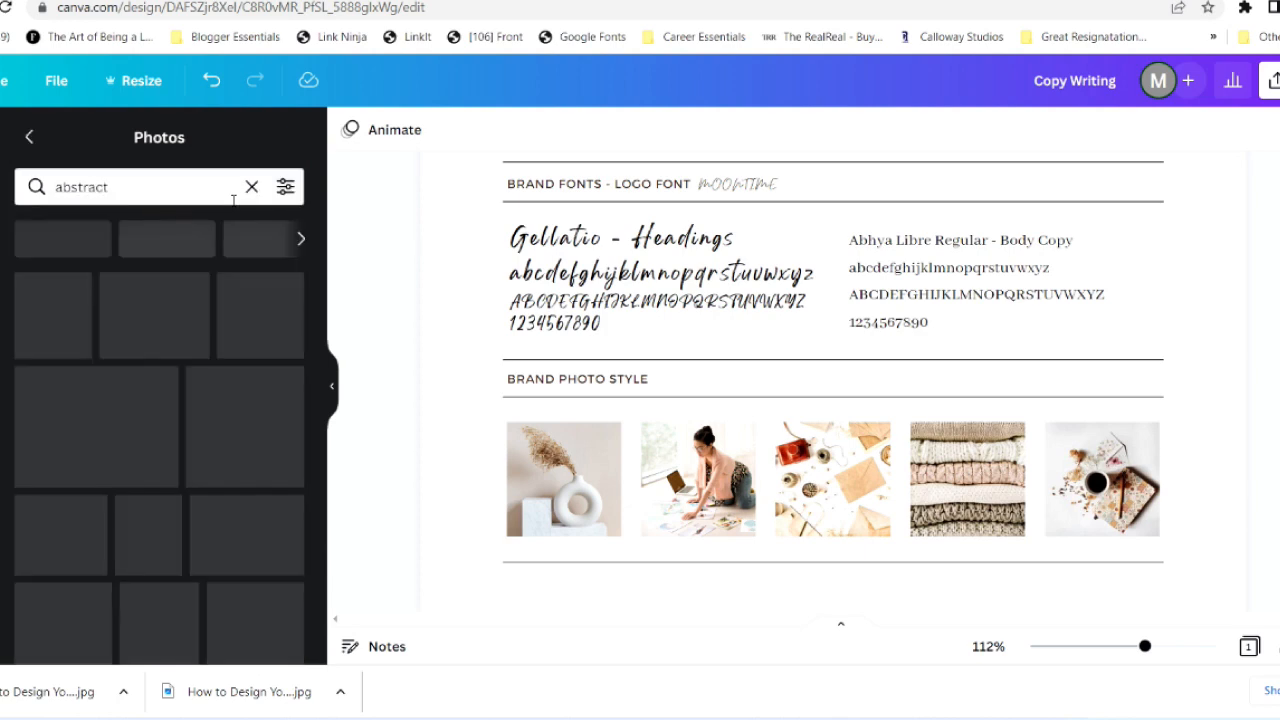
# Copy the hex code #FF41A8 of the pink brand colour from the MBS Creates brand kit page
pyautogui.click(285, 187)
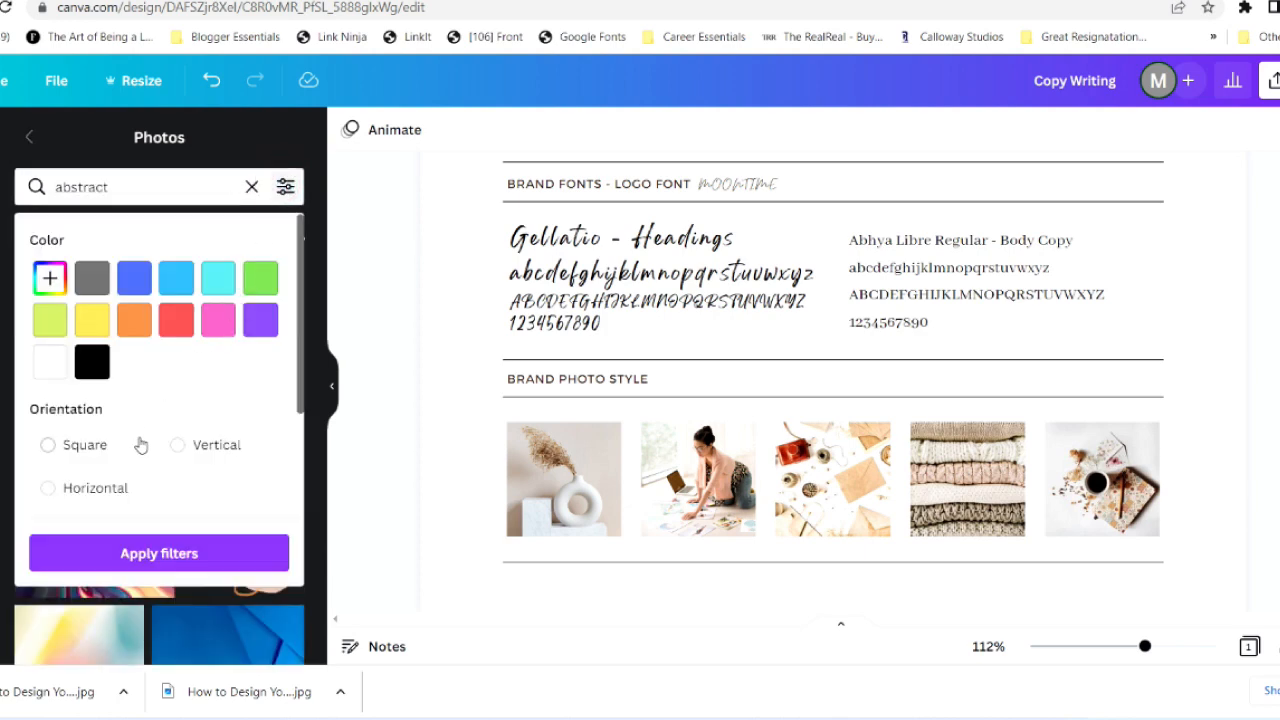
pyautogui.click(50, 278)
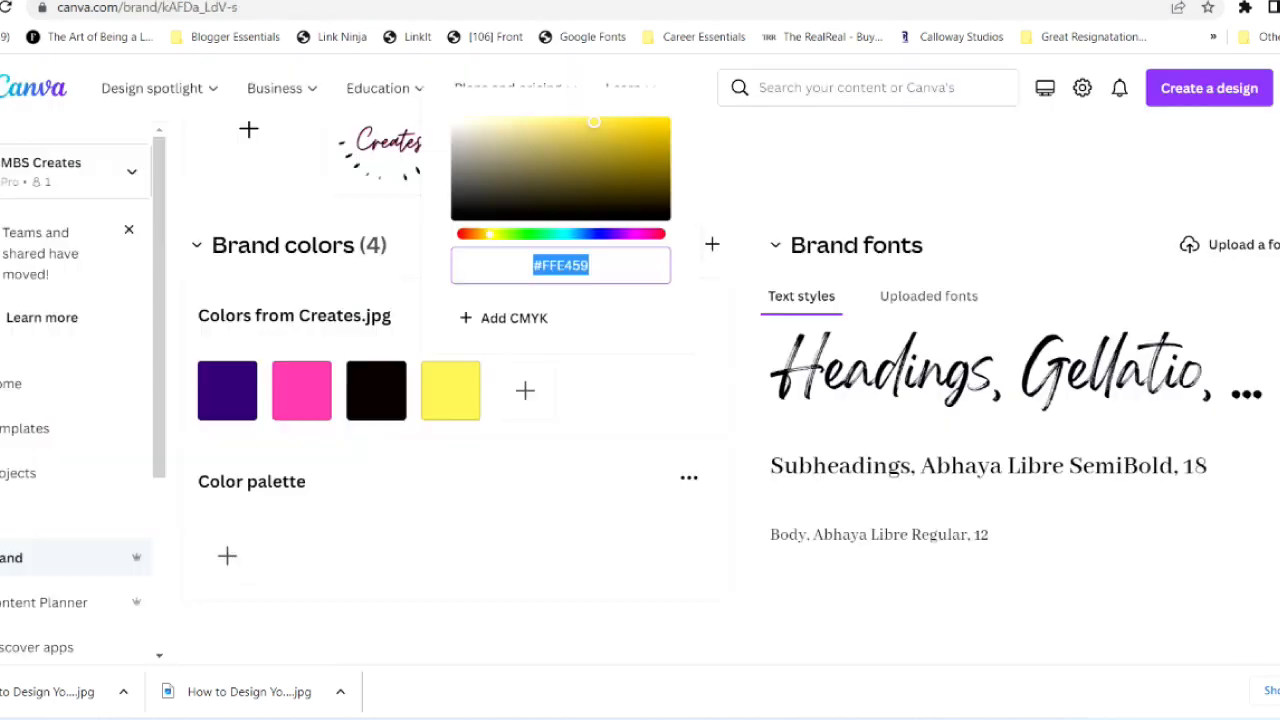
pyautogui.click(305, 395)
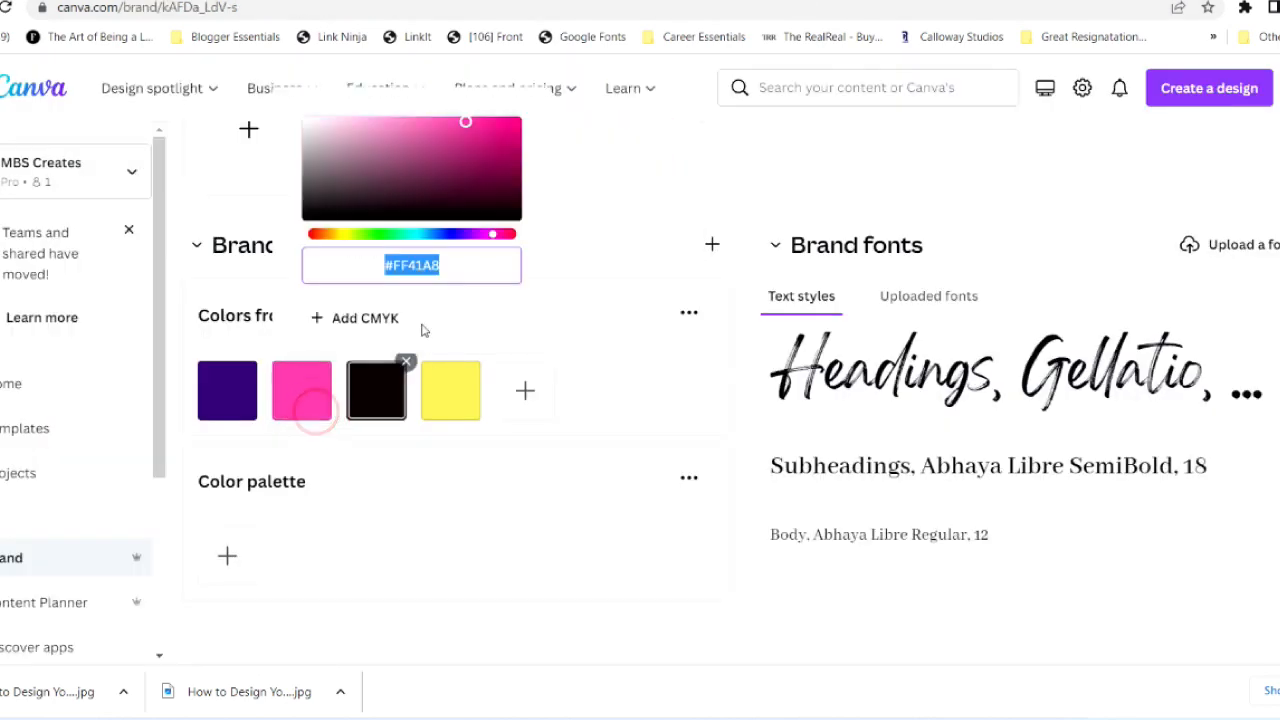
pyautogui.rightClick(418, 268)
pyautogui.click(465, 342)
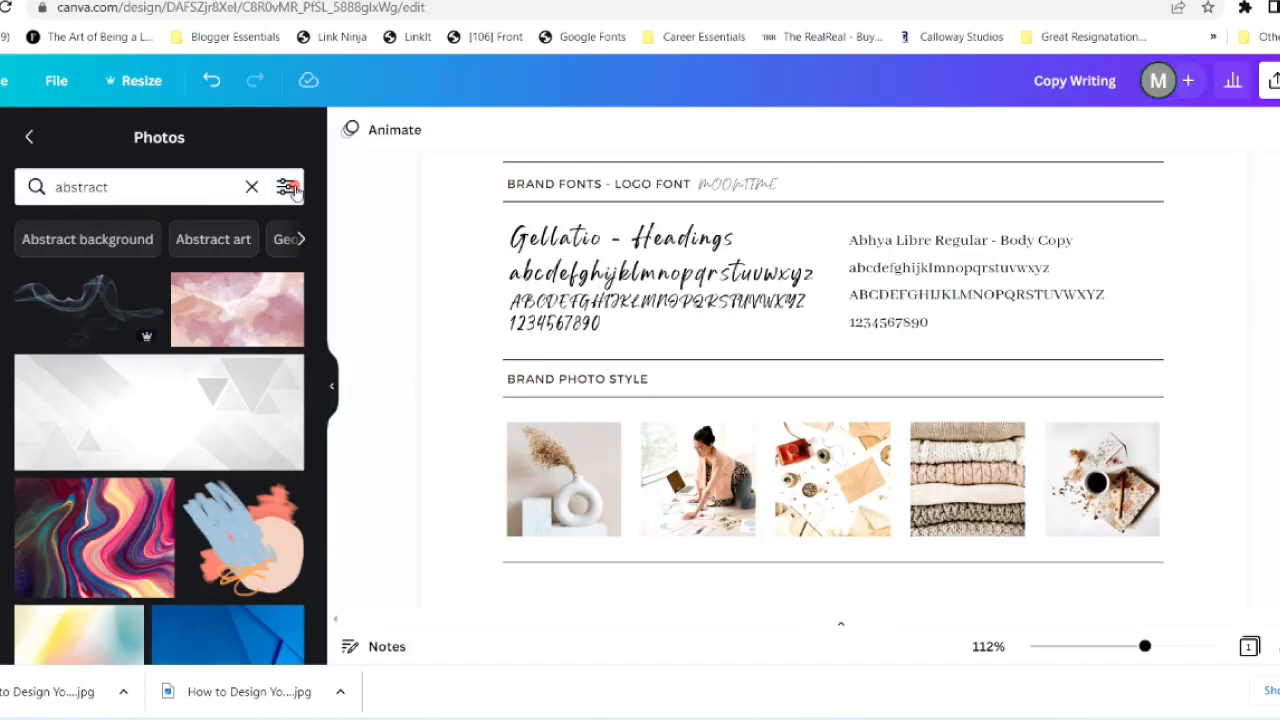
# Filter the abstract photos by the custom colour #FF41A8 and square orientation
pyautogui.click(286, 187)
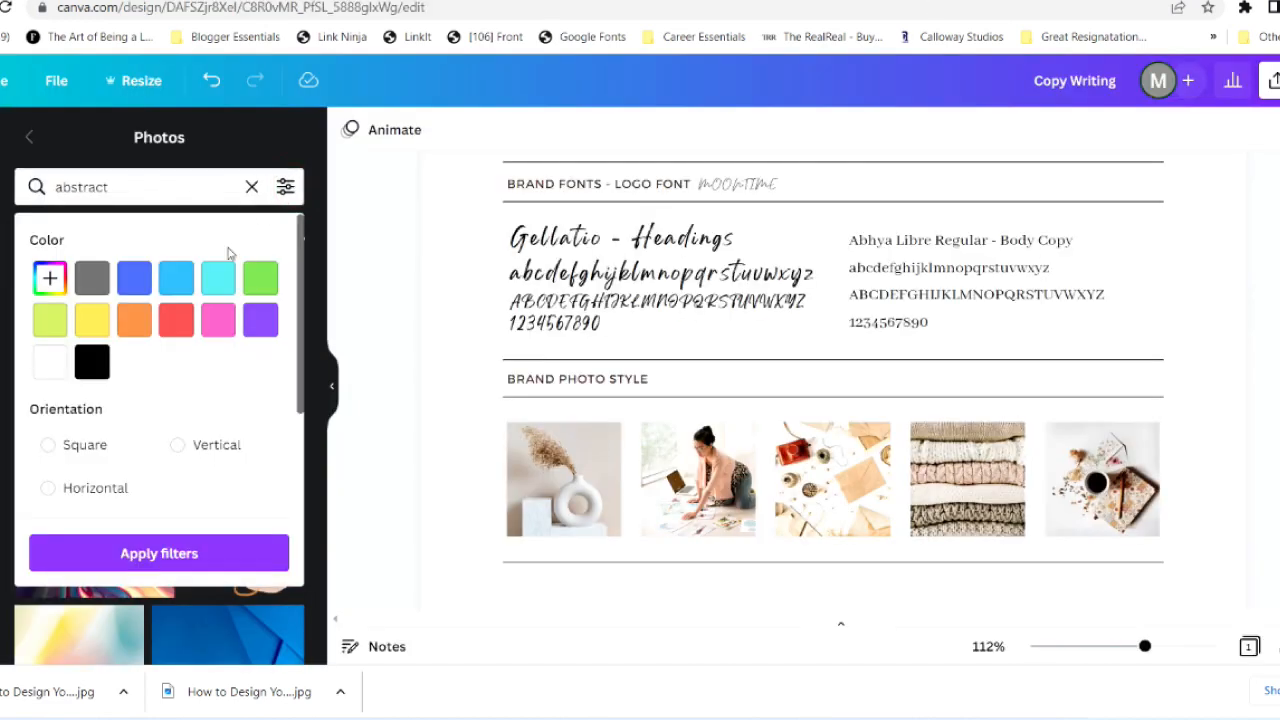
pyautogui.click(50, 278)
pyautogui.click(167, 470)
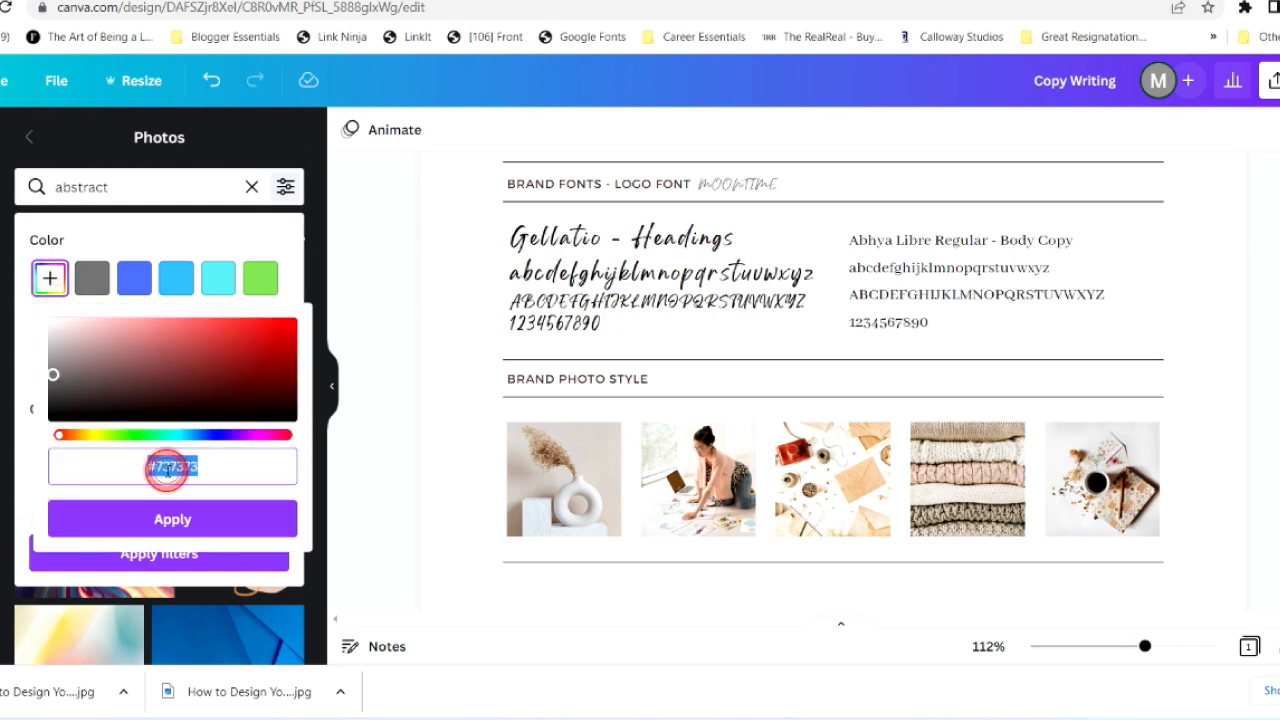
pyautogui.hotkey('ctrl', 'v')
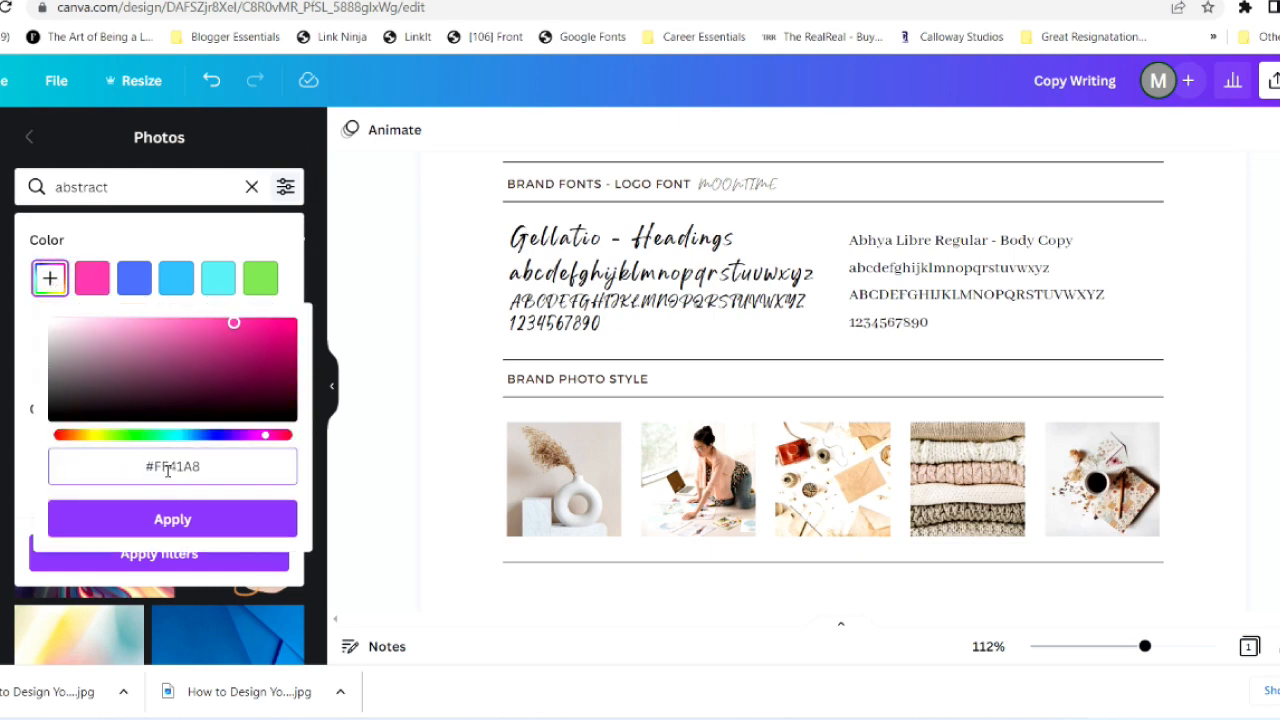
pyautogui.click(176, 529)
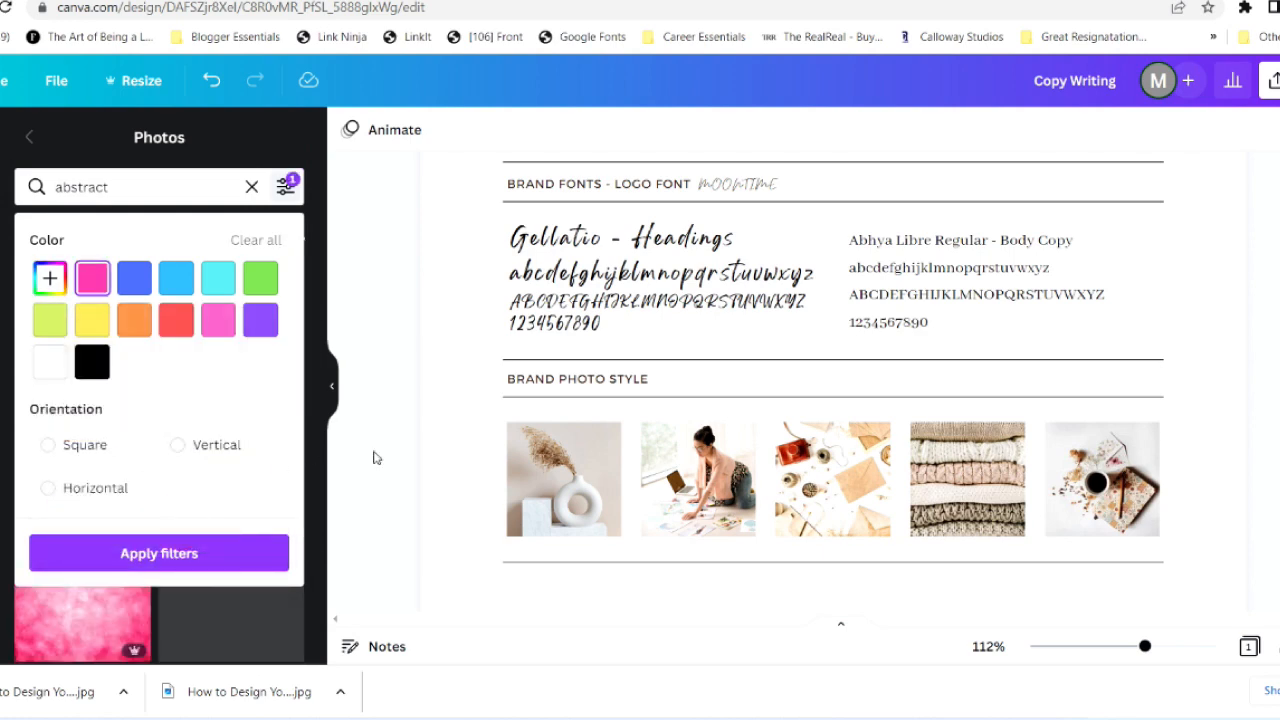
pyautogui.click(48, 445)
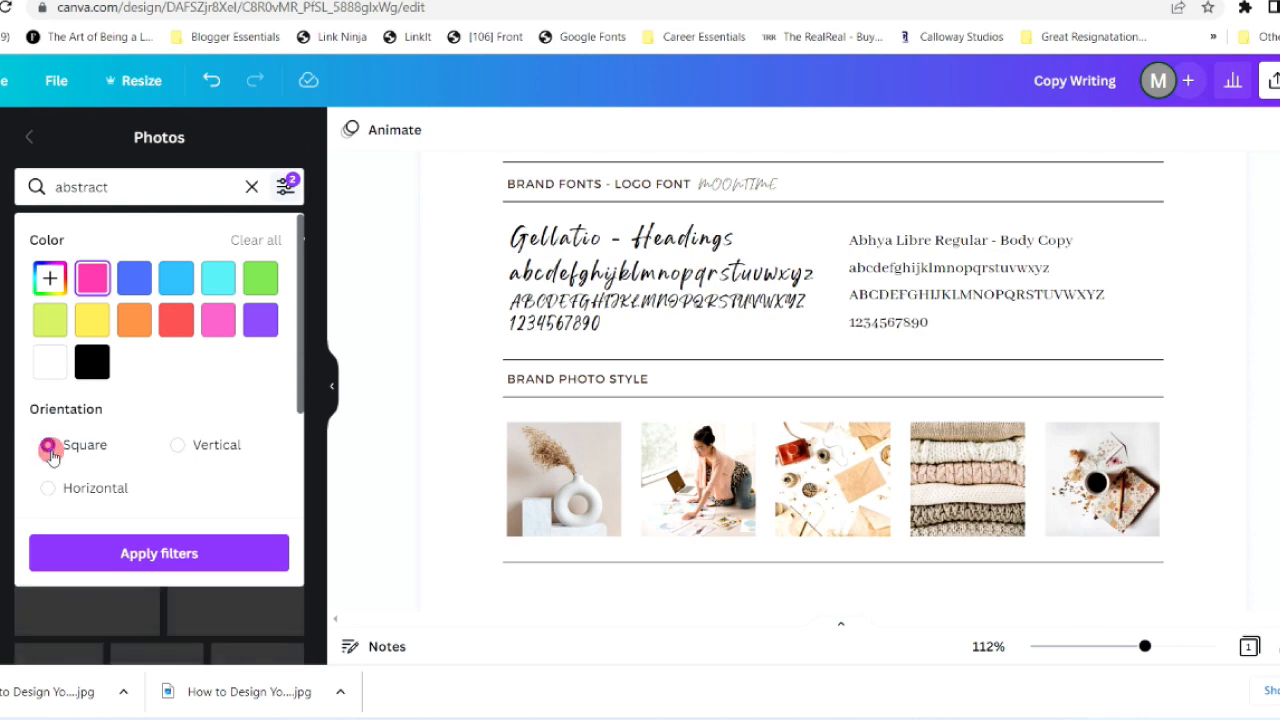
pyautogui.click(190, 560)
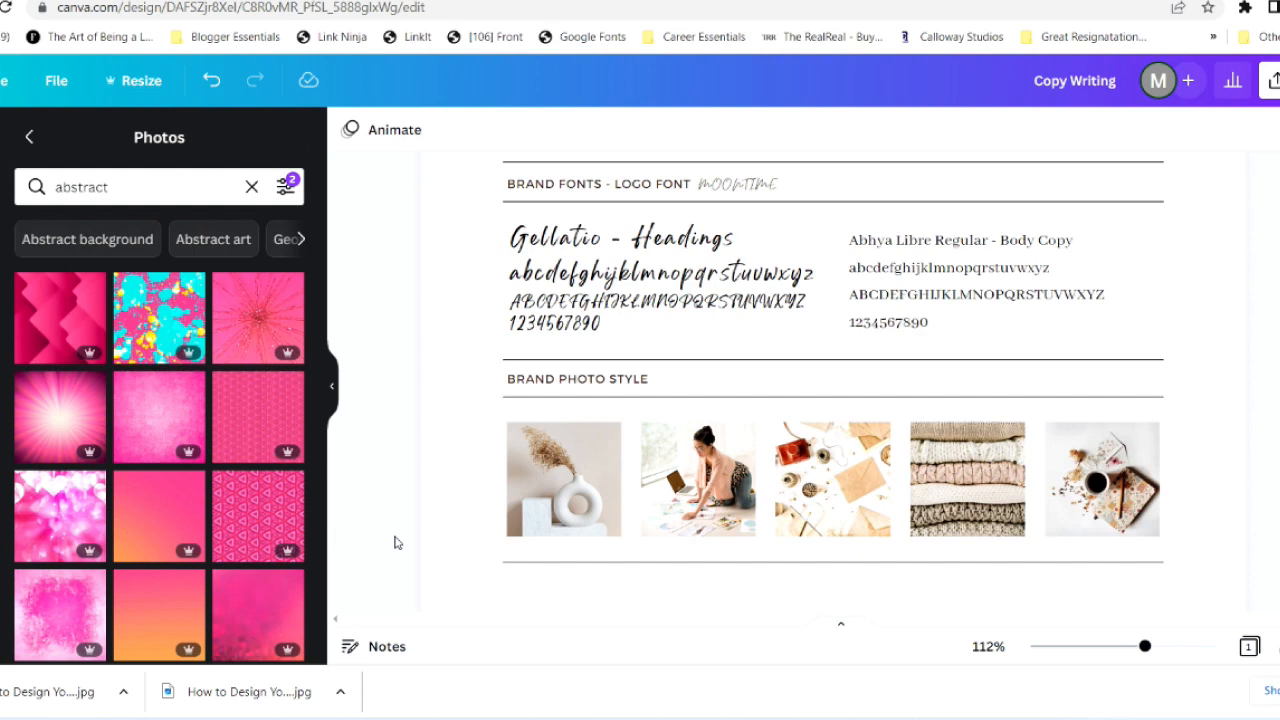
# Replace the vase image, first under Brand Photo Style, with the pink abstract photo of thin lines radiating from the centre
pyautogui.click(260, 333)
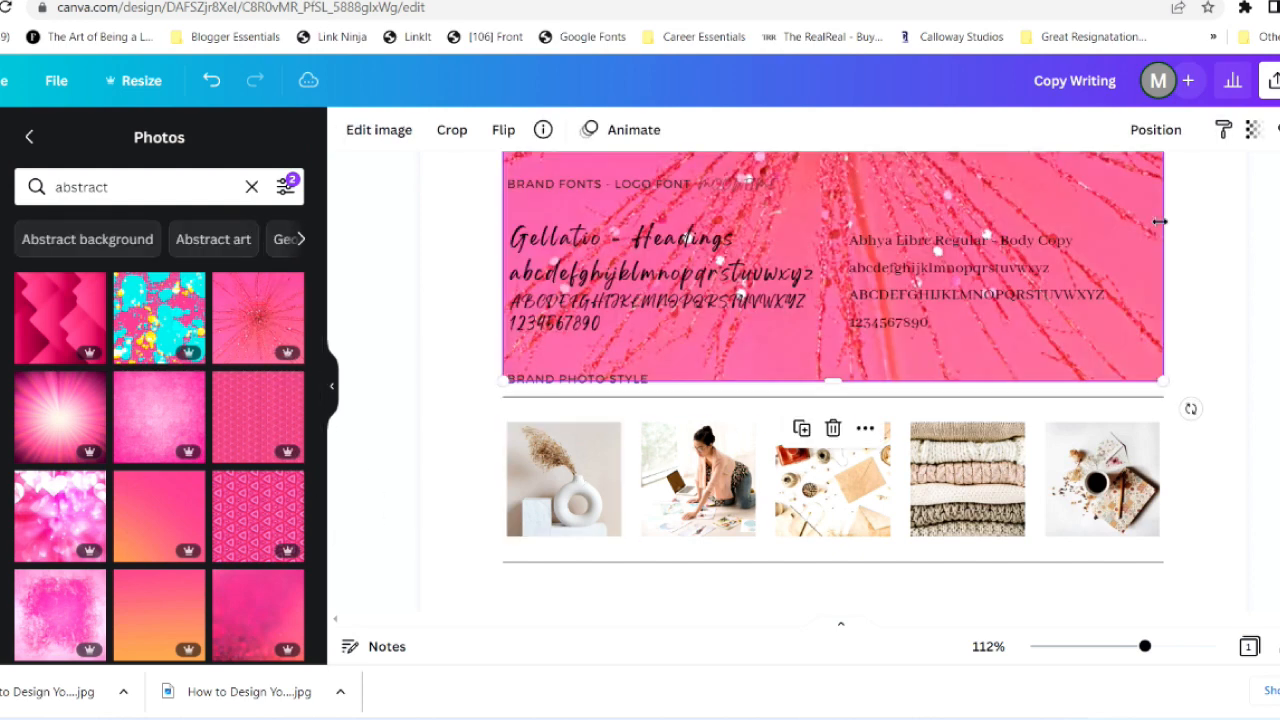
pyautogui.click(210, 81)
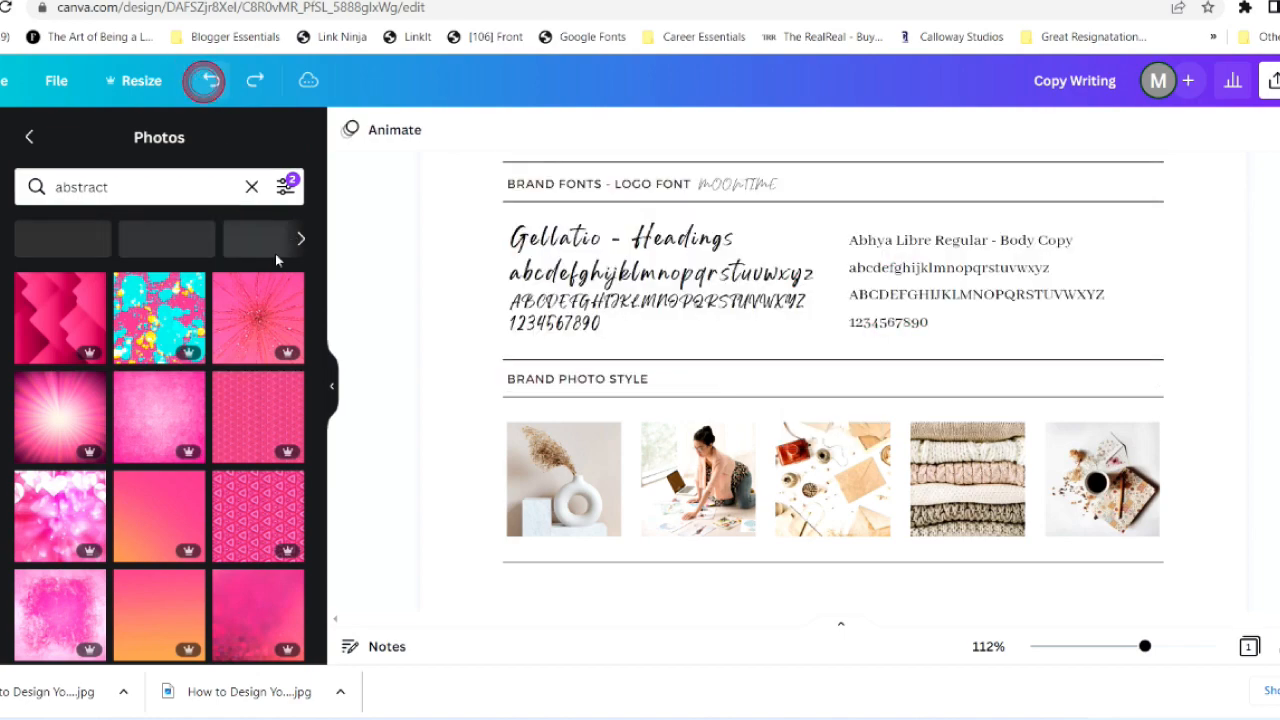
pyautogui.moveTo(250, 312); pyautogui.dragTo(546, 456)
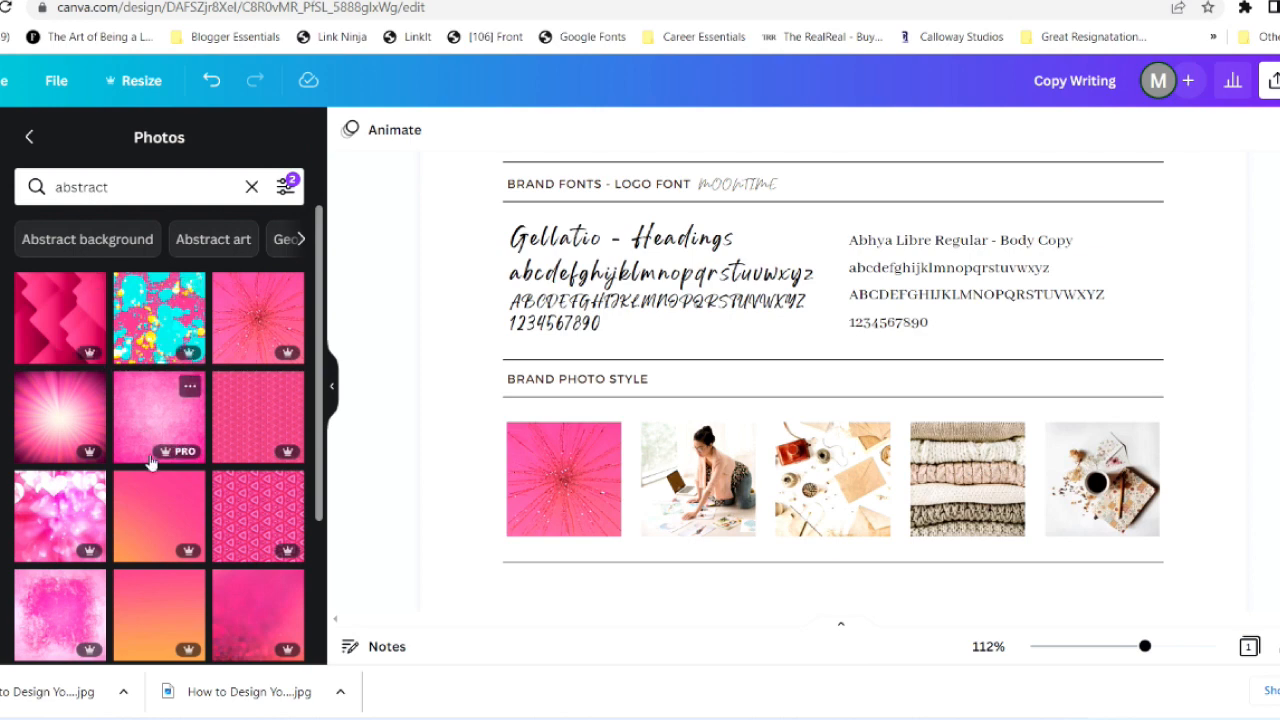
# Search the pink-filtered photos for "design" and replace the third brand photo with the pink lips pattern on yellow
pyautogui.scroll(-3, 150, 462)
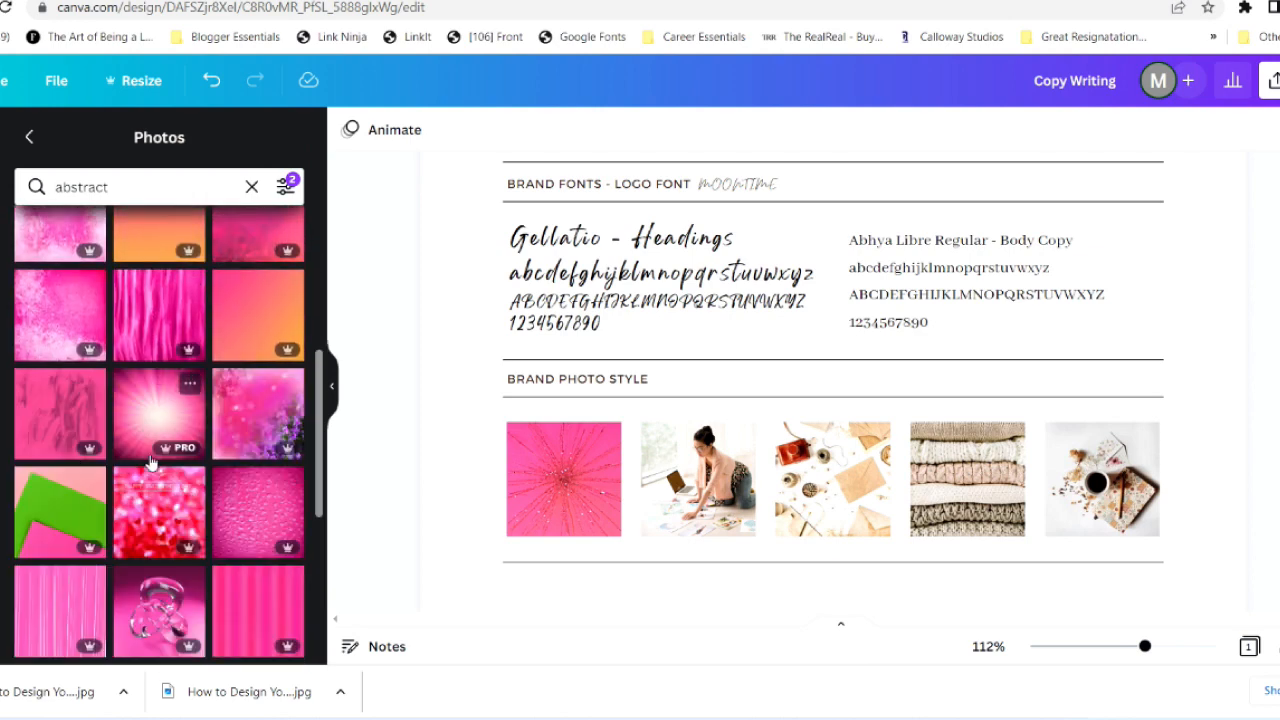
pyautogui.scroll(-2, 150, 462)
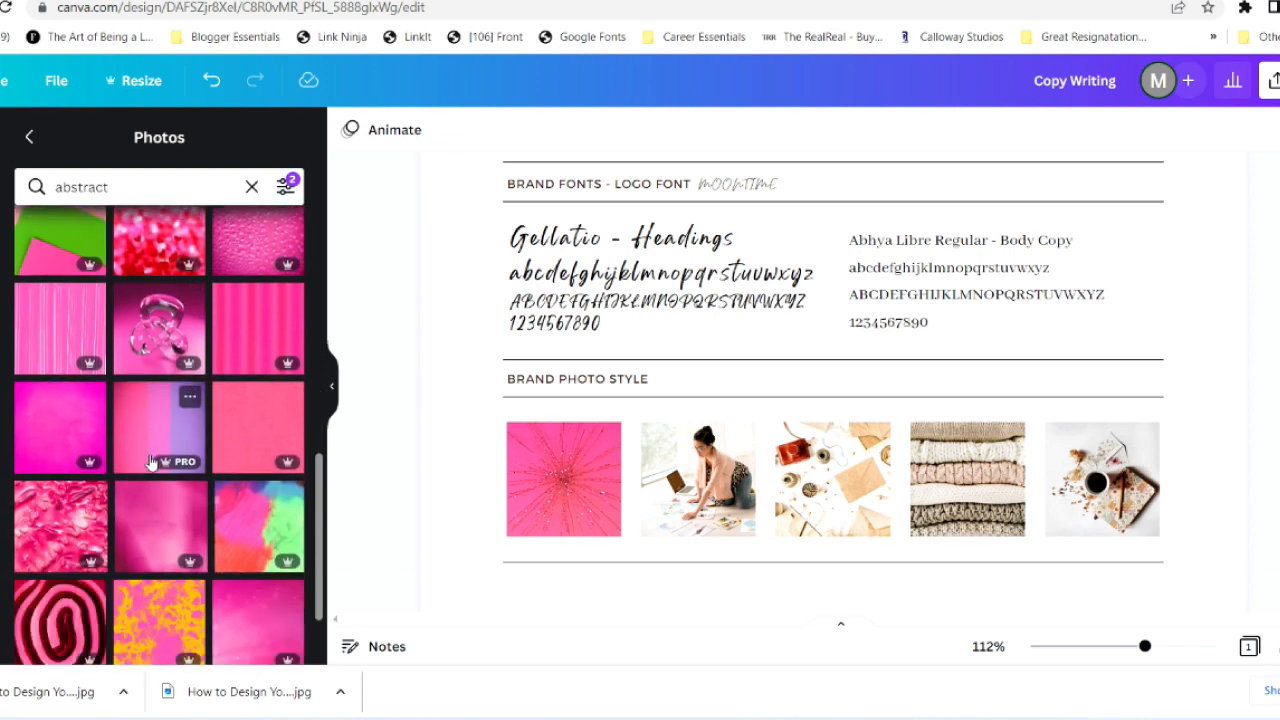
pyautogui.scroll(-2, 150, 462)
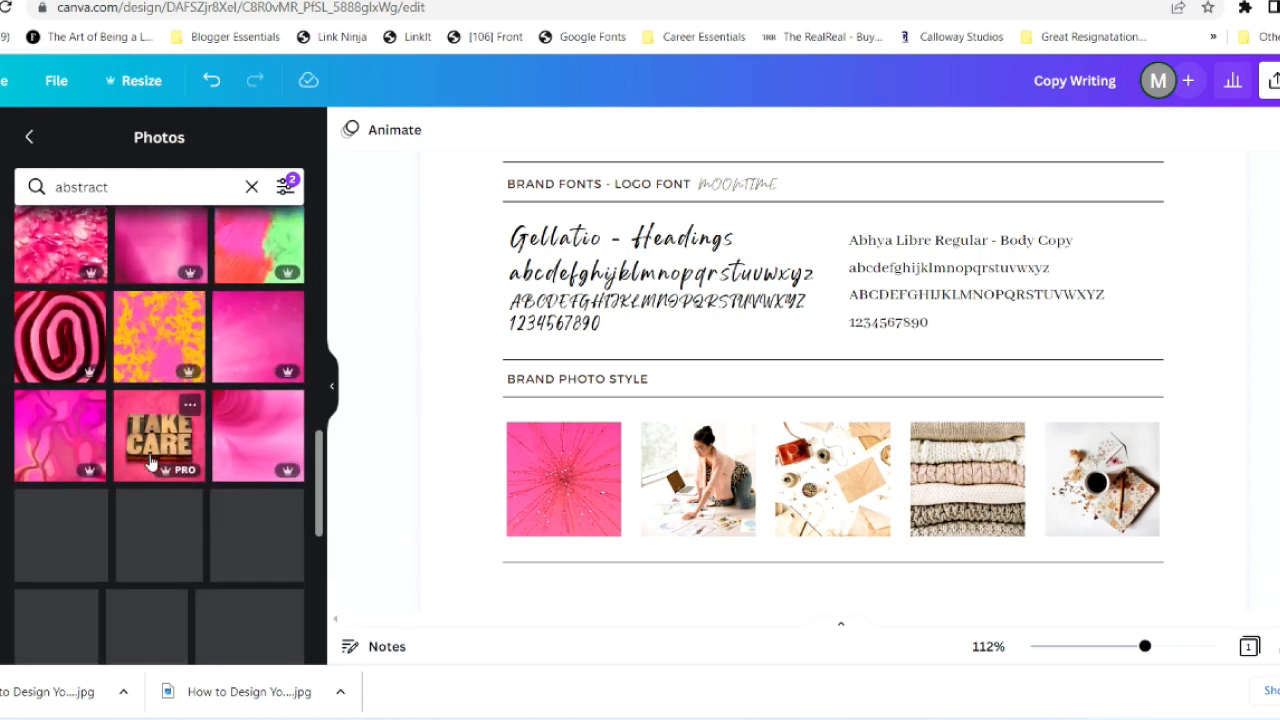
pyautogui.scroll(-1, 150, 462)
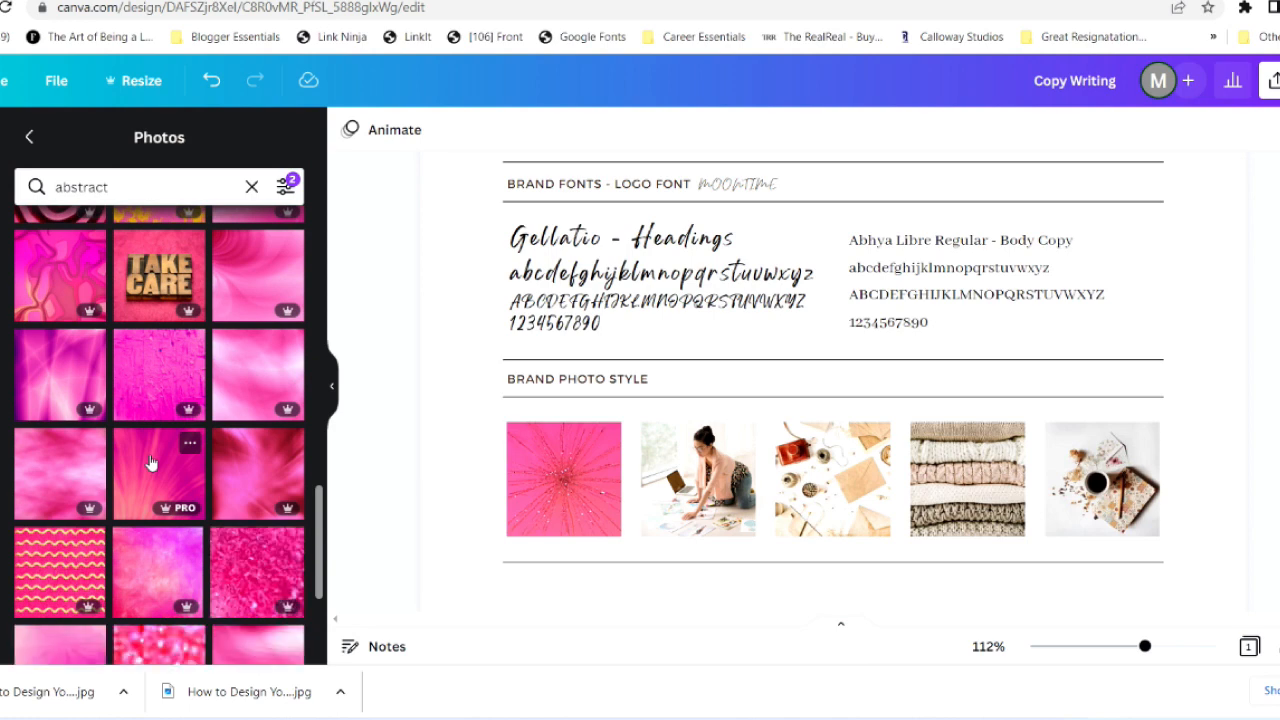
pyautogui.scroll(2, 208, 421)
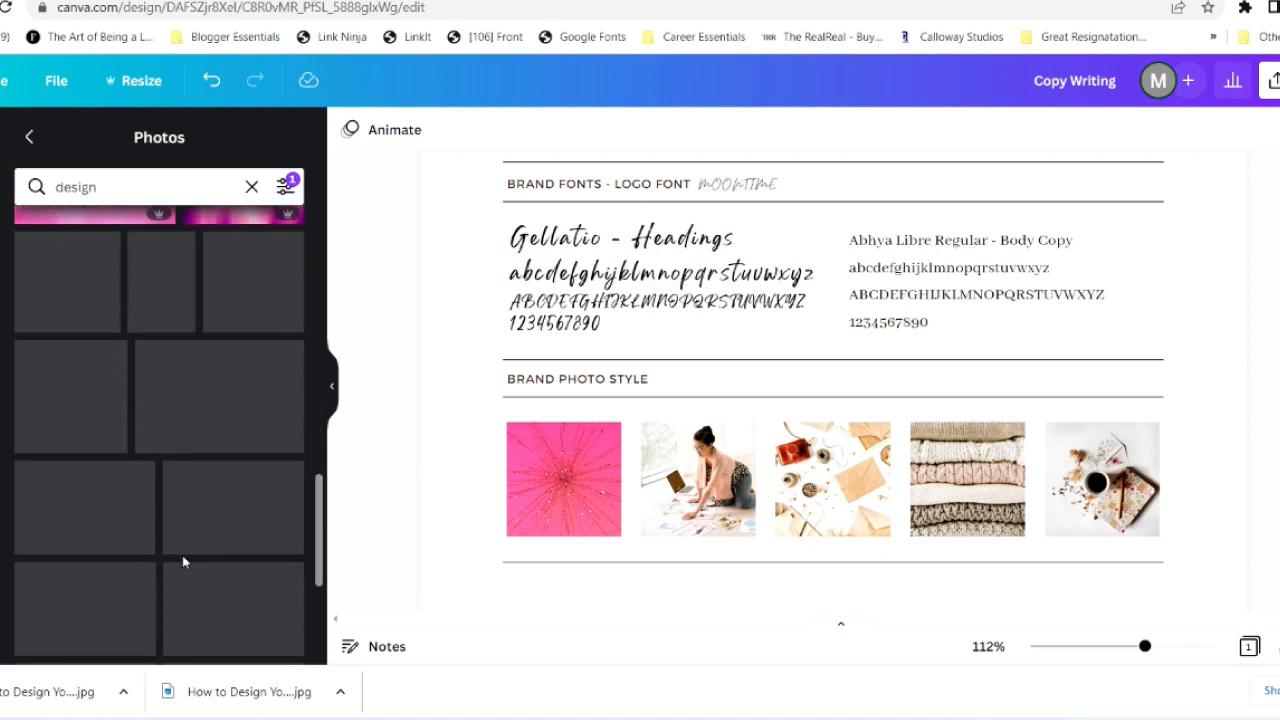
pyautogui.scroll(-1, 182, 560)
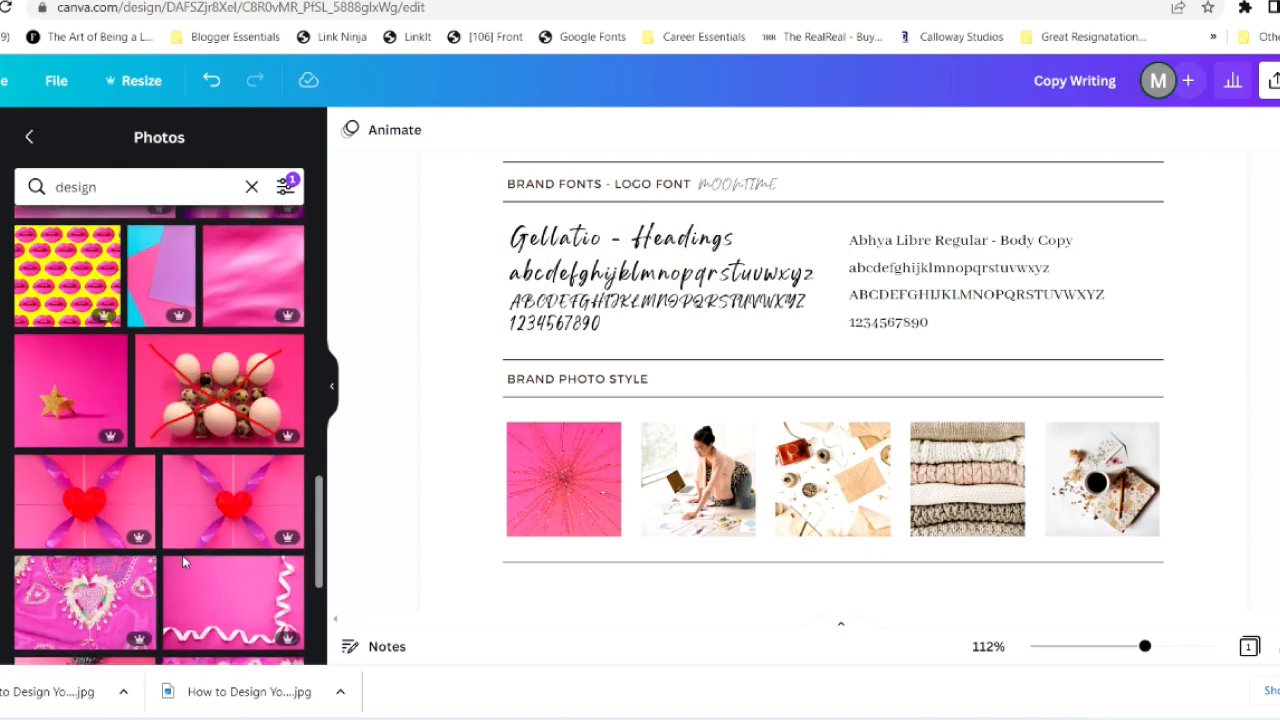
pyautogui.moveTo(70, 276); pyautogui.dragTo(831, 492)
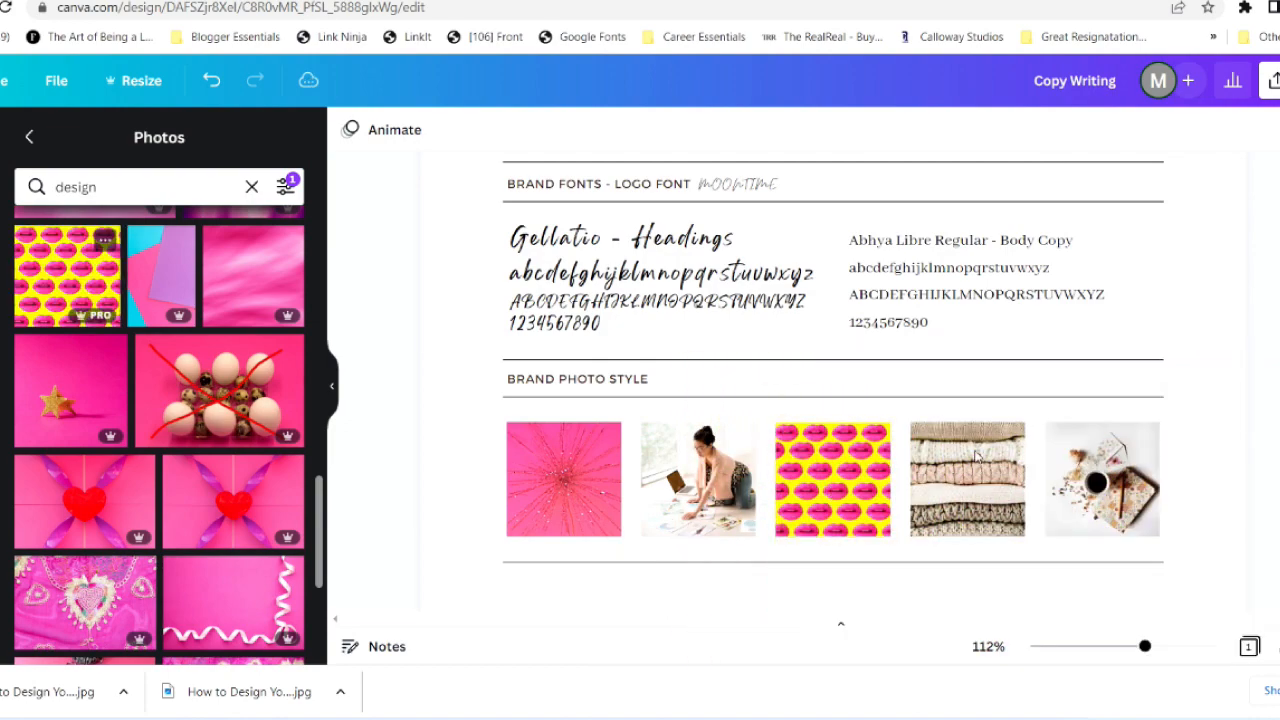
# Copy the hex code #3D087B from beneath the purple swatch in the brand board's colour palette
pyautogui.scroll(3, 1174, 330)
pyautogui.scroll(-2, 1176, 331)
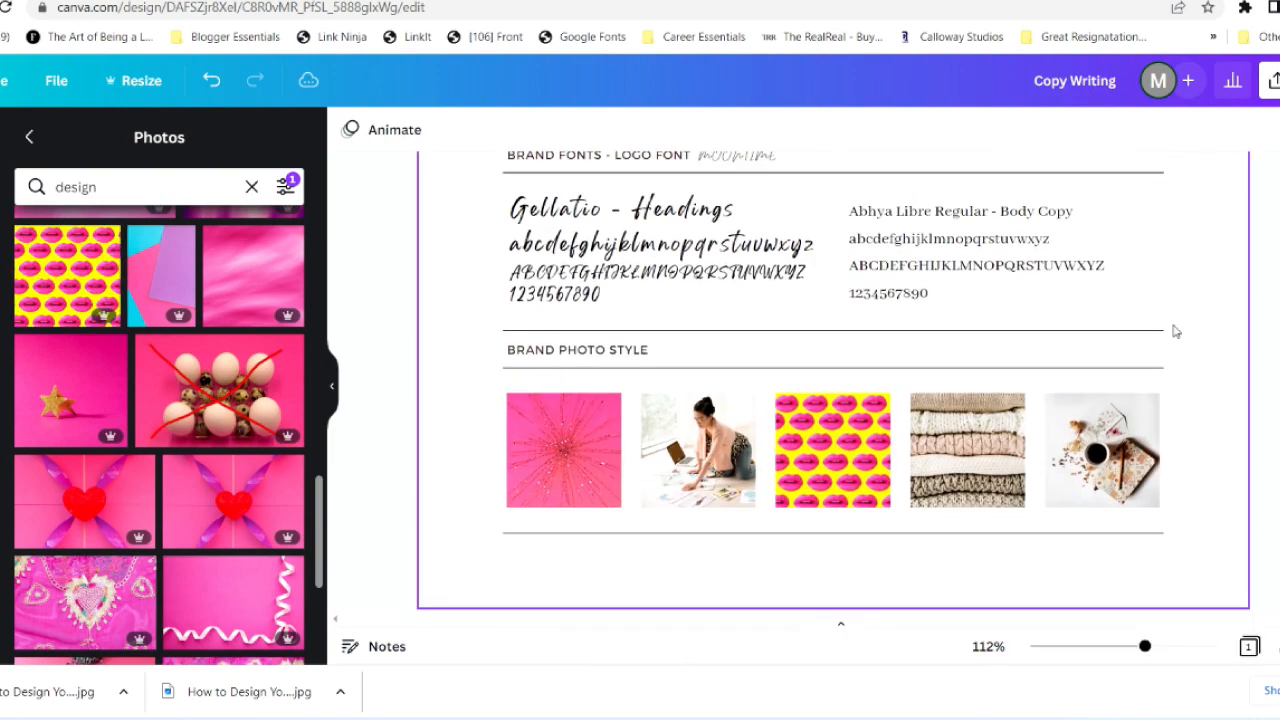
pyautogui.scroll(4, 1176, 331)
pyautogui.scroll(-1, 1176, 331)
pyautogui.scroll(-3, 1176, 331)
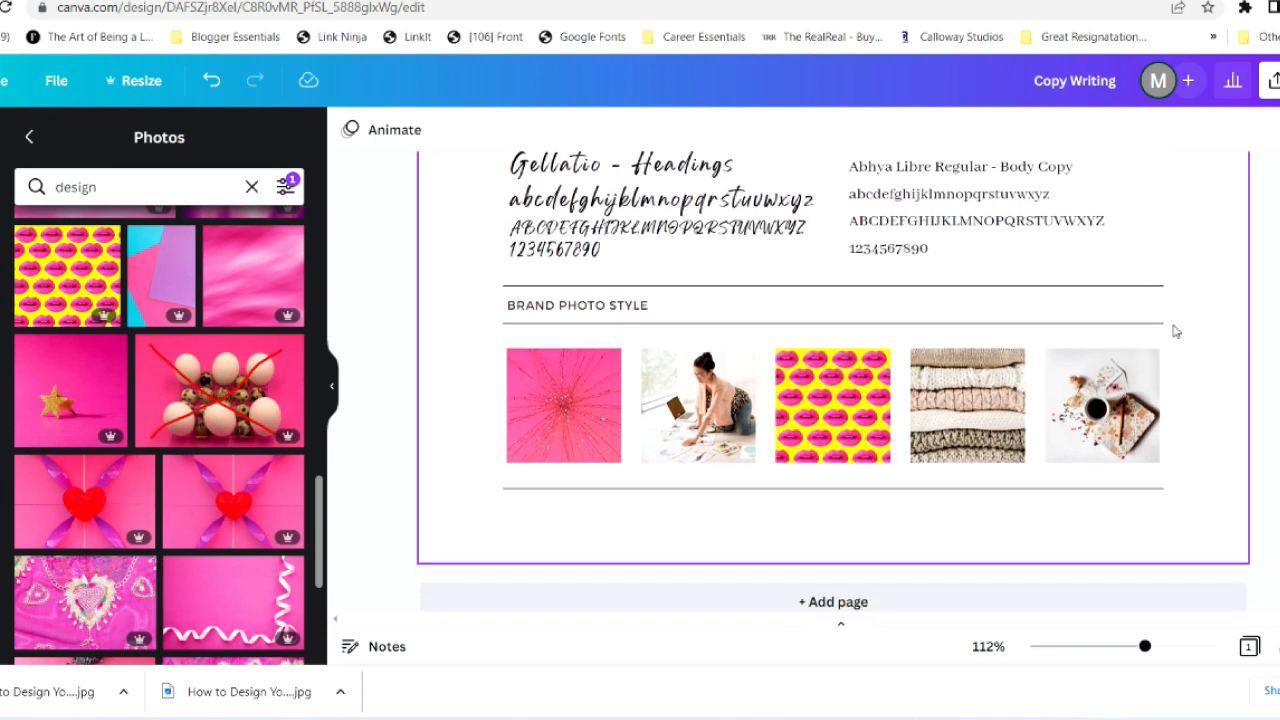
pyautogui.scroll(1, 1176, 331)
pyautogui.scroll(3, 1176, 331)
pyautogui.doubleClick(571, 466)
pyautogui.rightClick(571, 466)
pyautogui.click(617, 241)
# Change the custom colour filter on the "design" photo results to #3D087B and browse the purple photos
pyautogui.click(285, 187)
pyautogui.click(49, 278)
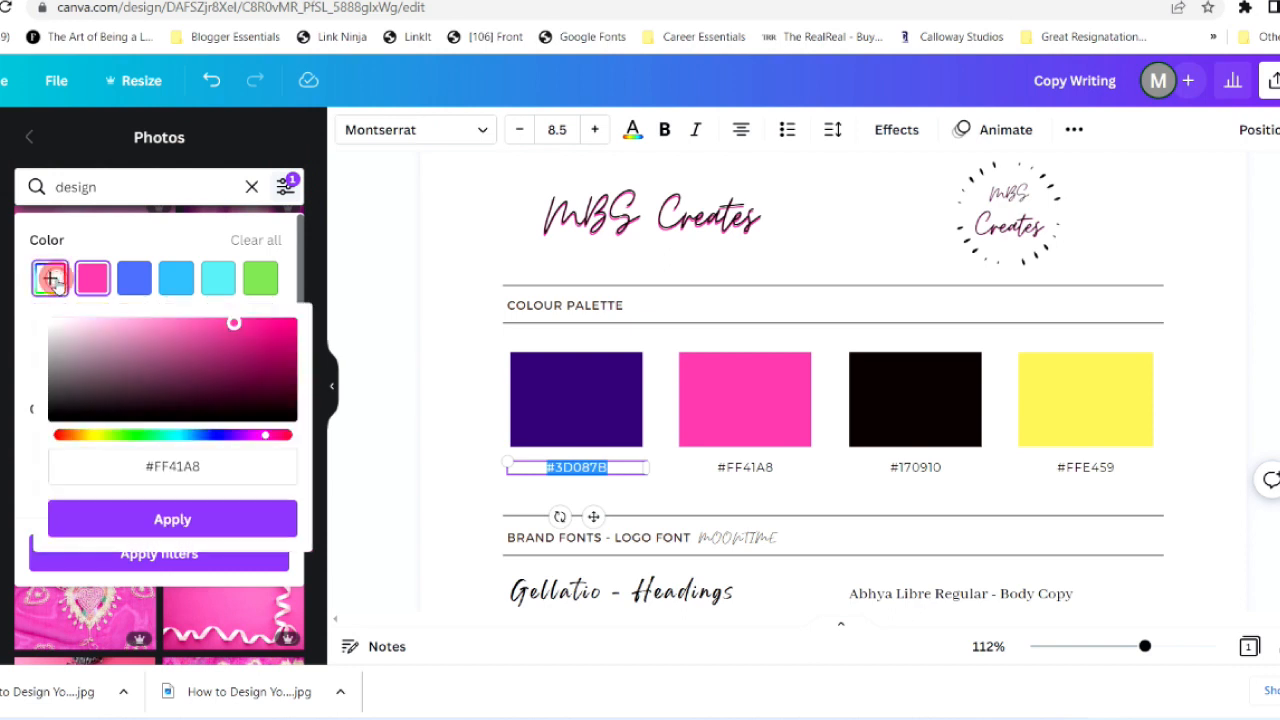
pyautogui.click(180, 463)
pyautogui.hotkey('ctrl', 'v')
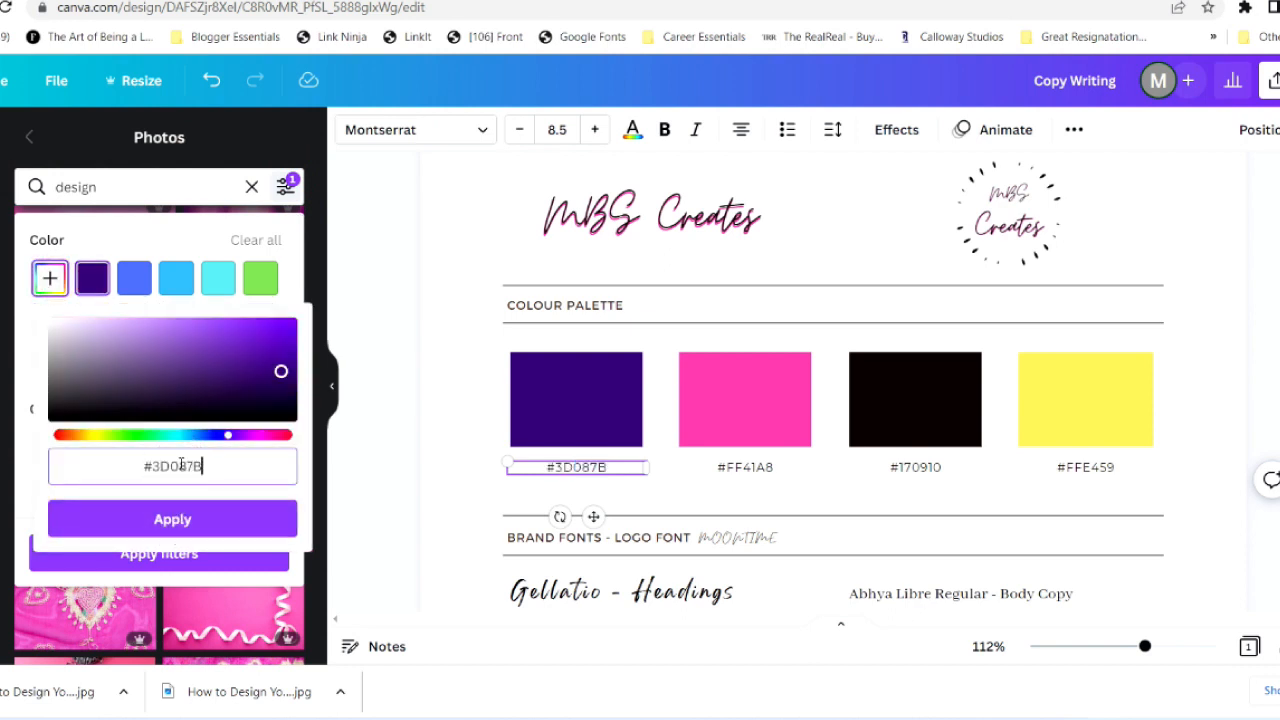
pyautogui.click(172, 522)
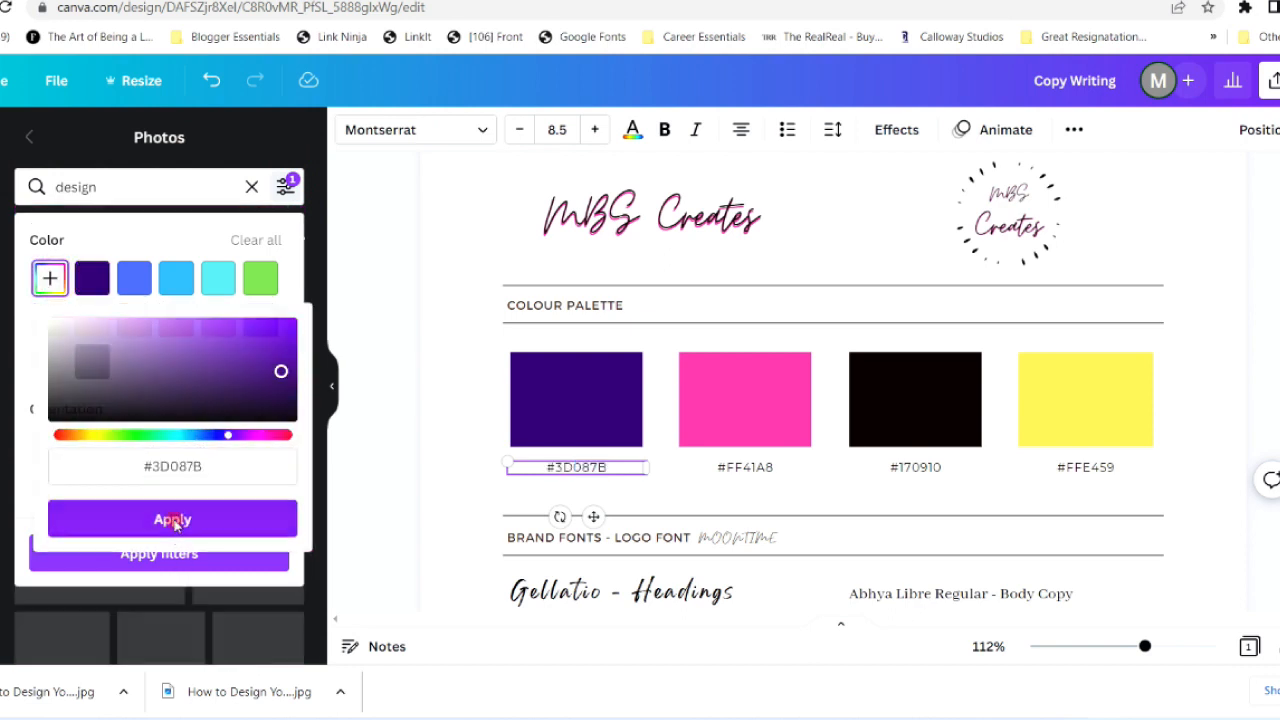
pyautogui.click(177, 552)
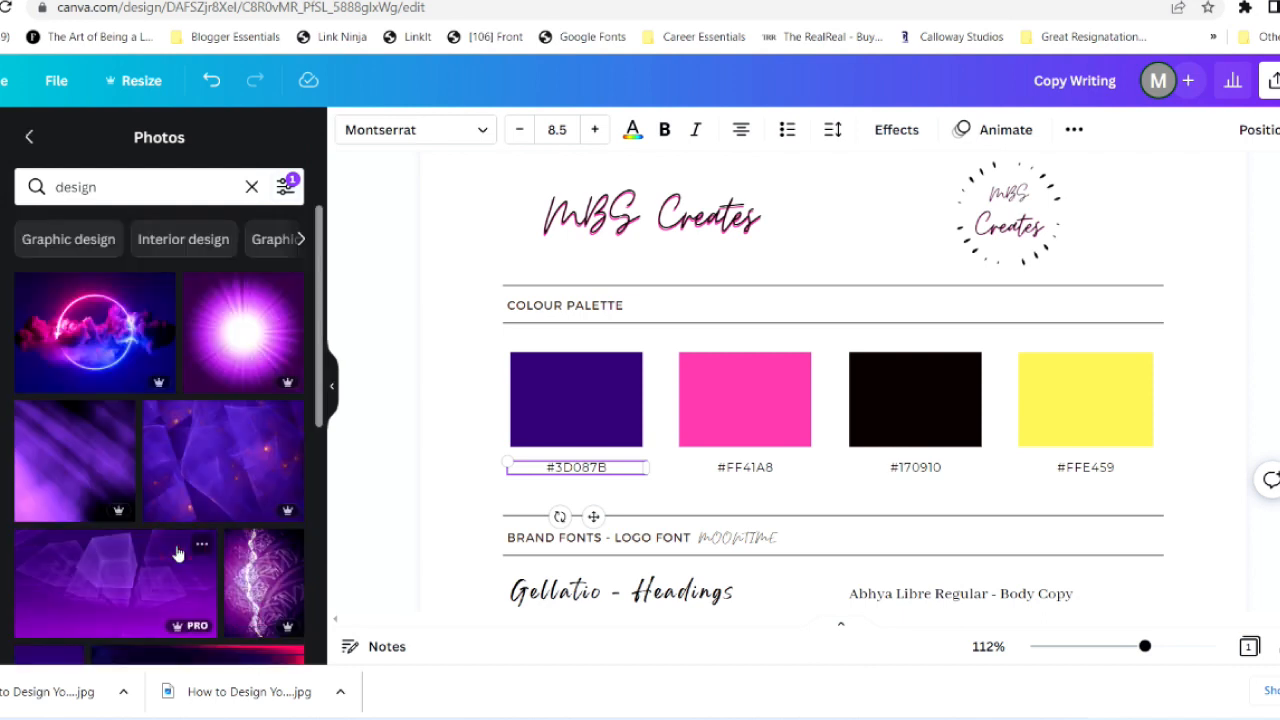
pyautogui.scroll(-5, 177, 552)
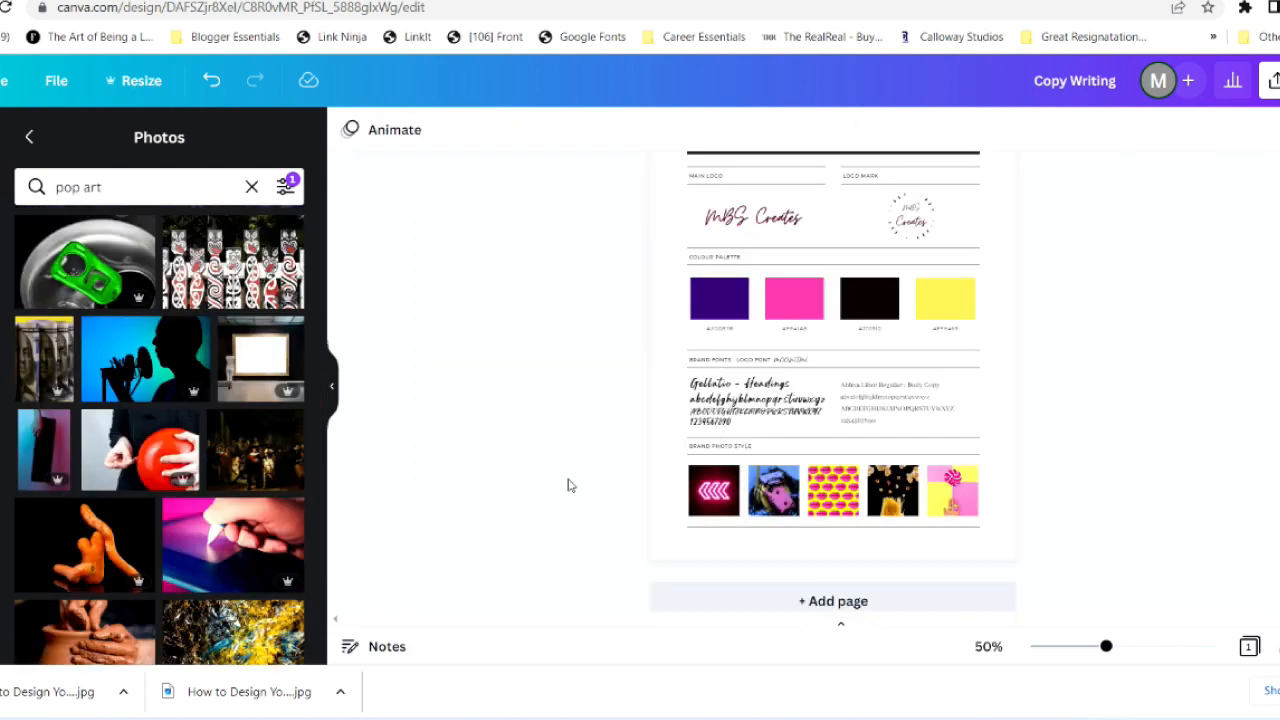
# Examine the five brand photos at close range and compare them with the colour palette and fonts
pyautogui.click(1106, 646)
pyautogui.moveTo(1106, 646); pyautogui.dragTo(1146, 646)
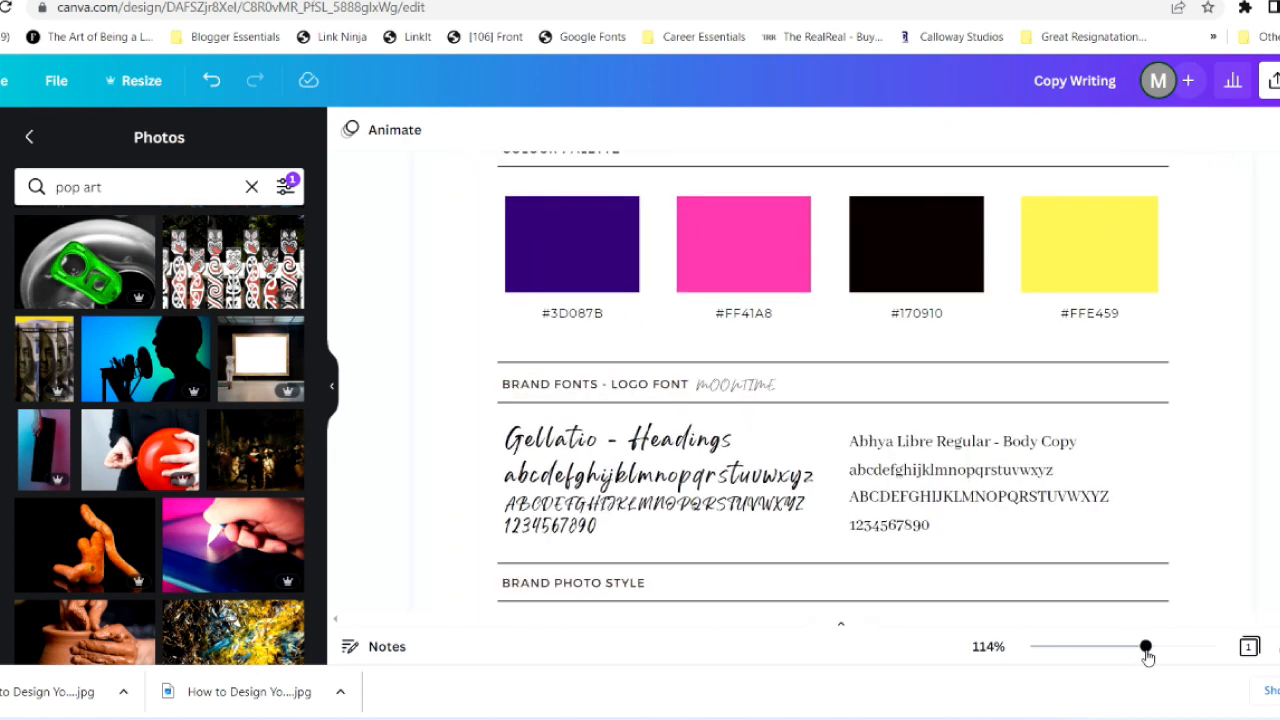
pyautogui.scroll(-3, 1276, 445)
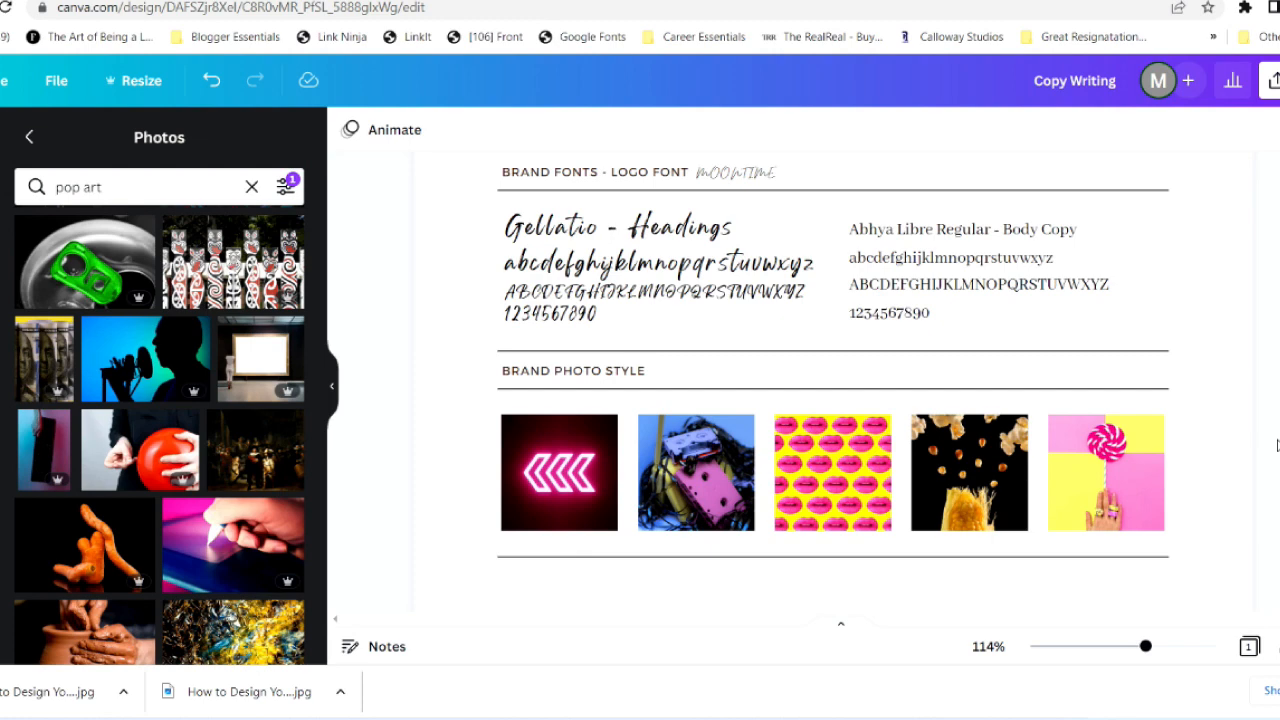
pyautogui.scroll(3, 1272, 270)
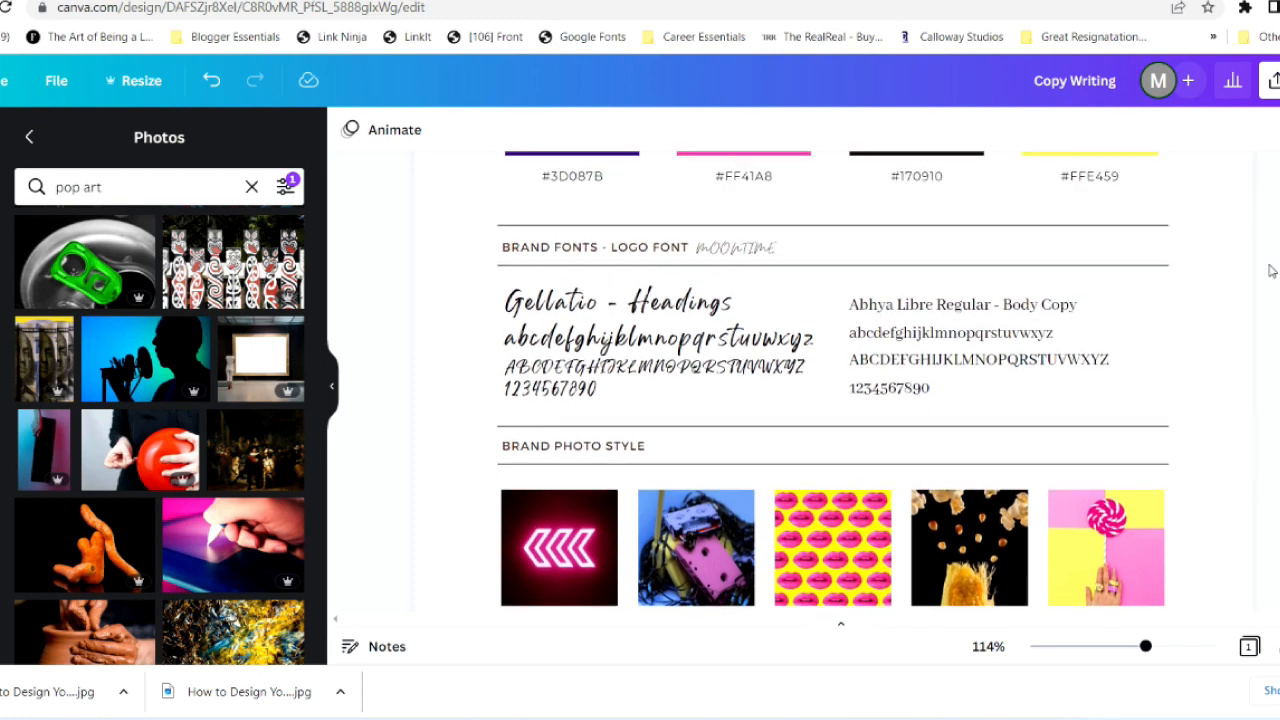
pyautogui.scroll(-4, 1272, 270)
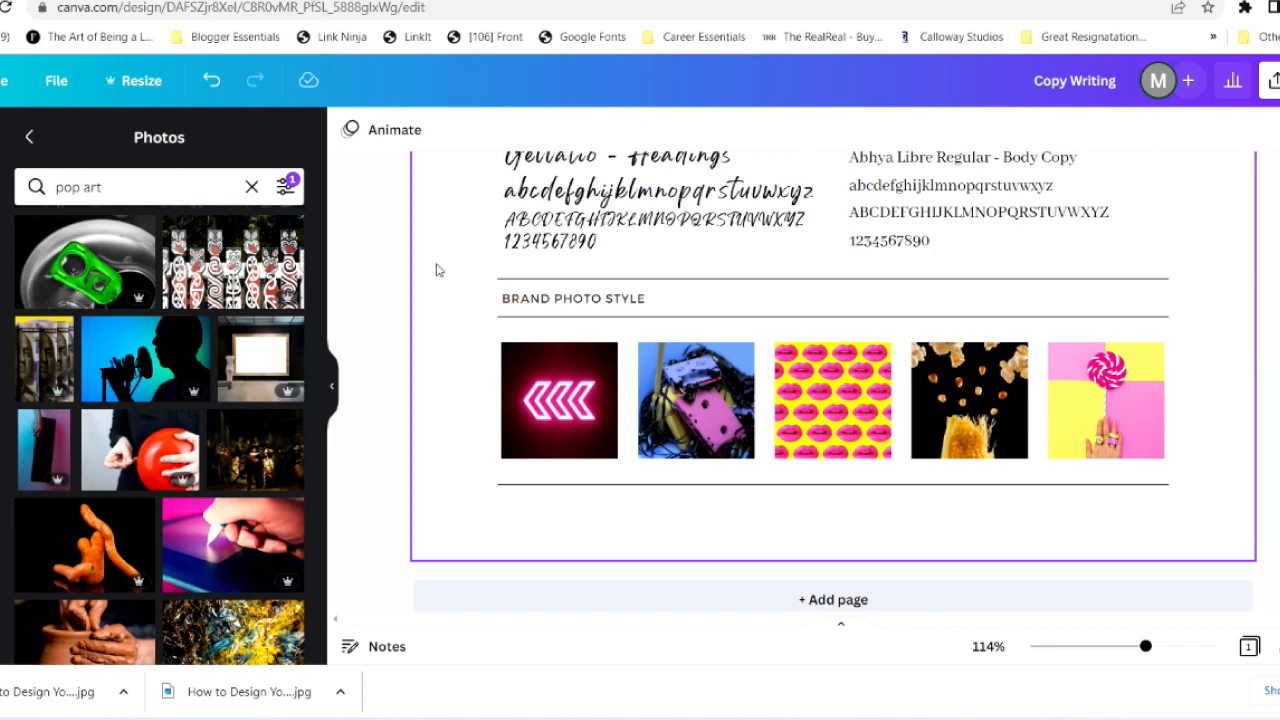
pyautogui.scroll(3, 762, 290)
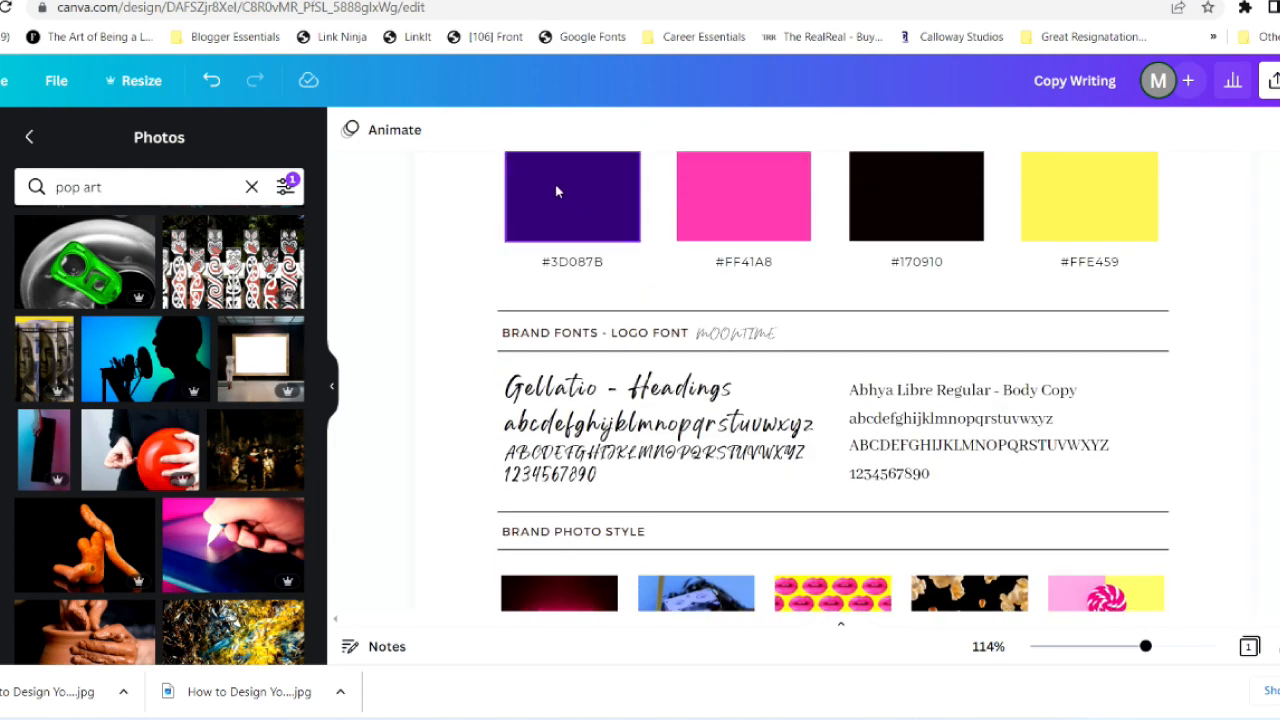
pyautogui.scroll(-3, 651, 437)
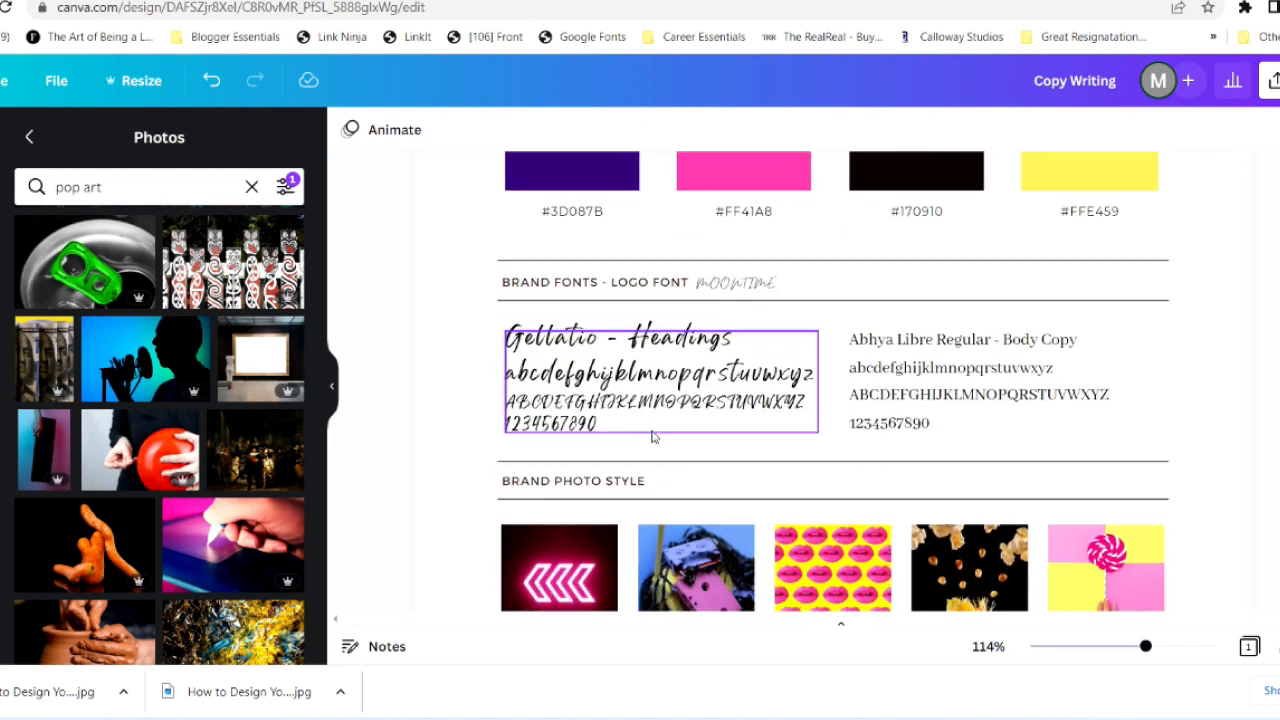
pyautogui.scroll(-3, 150, 450)
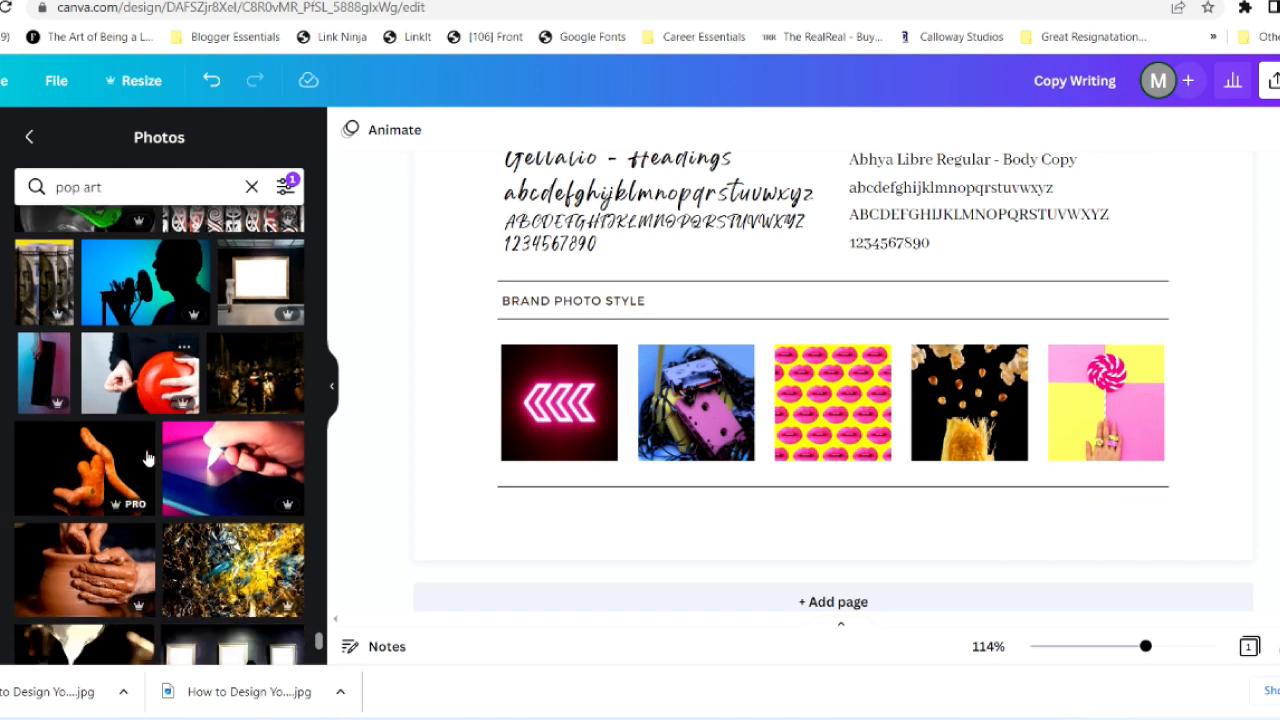
# Browse further through the colour-filtered "pop art" photo results for images matching the brand style
pyautogui.scroll(-5, 148, 457)
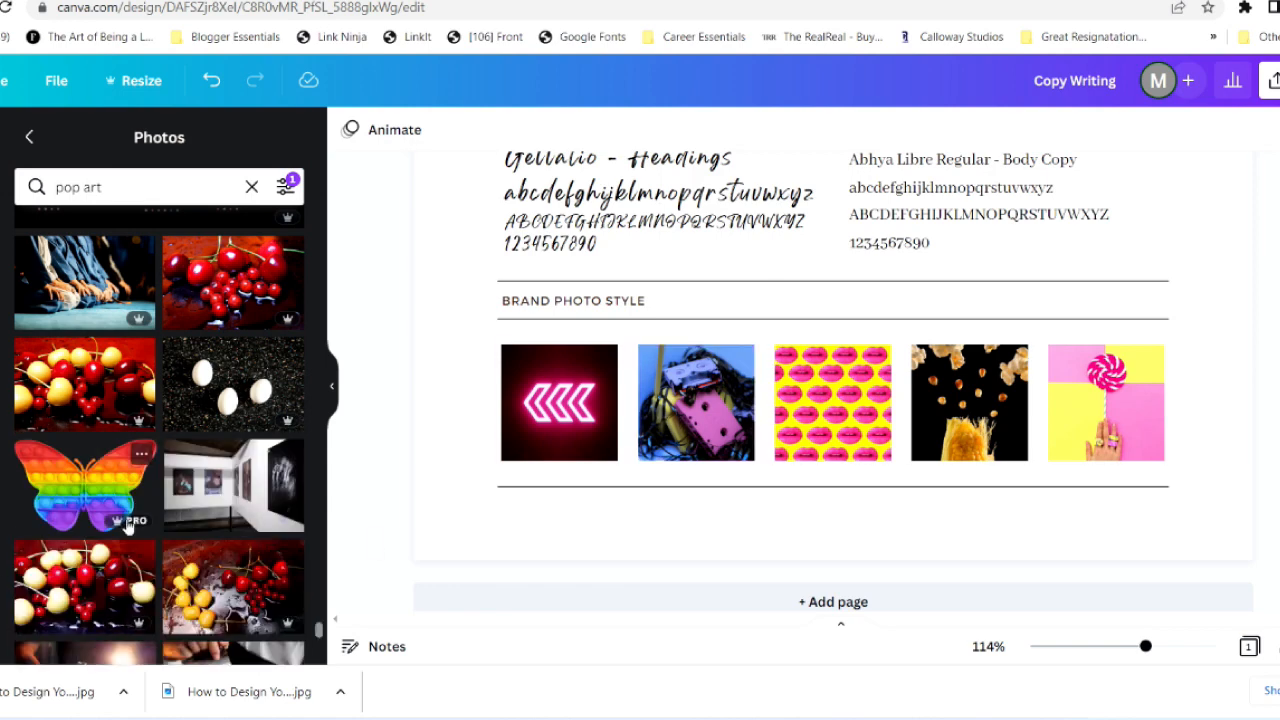
pyautogui.scroll(-5, 128, 527)
pyautogui.scroll(-2, 128, 527)
pyautogui.scroll(-2, 128, 527)
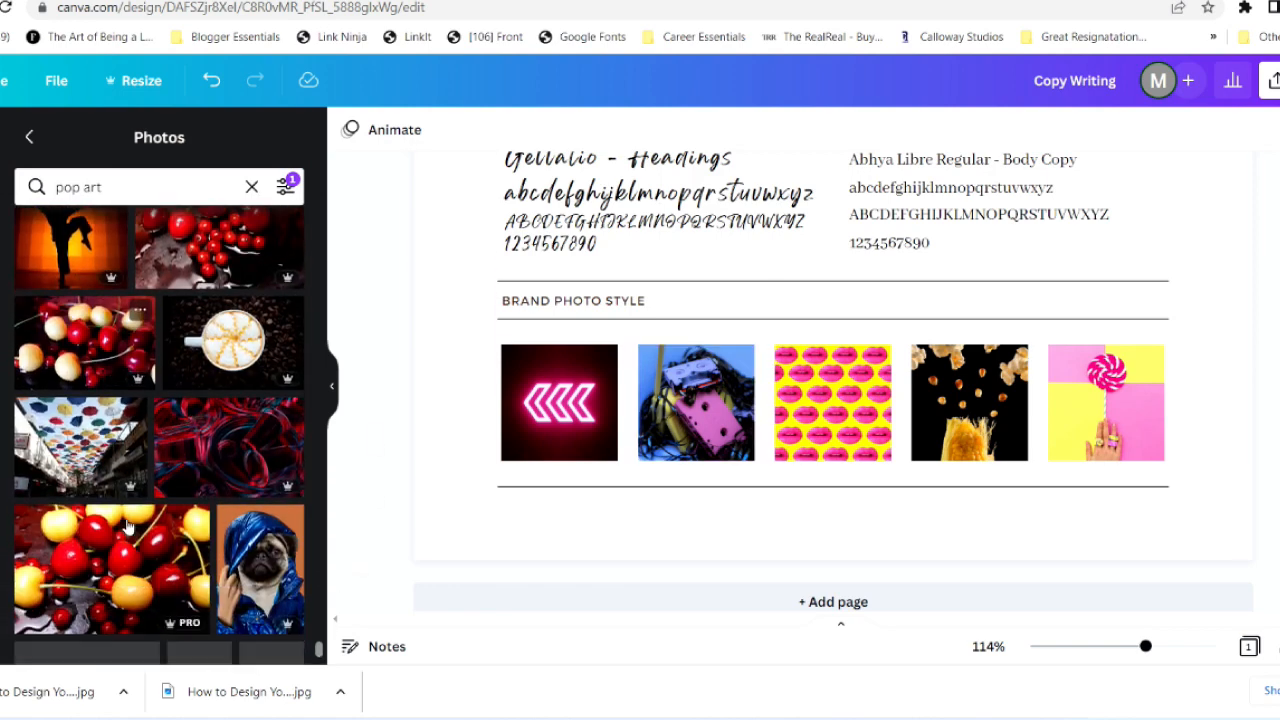
pyautogui.scroll(-3, 128, 527)
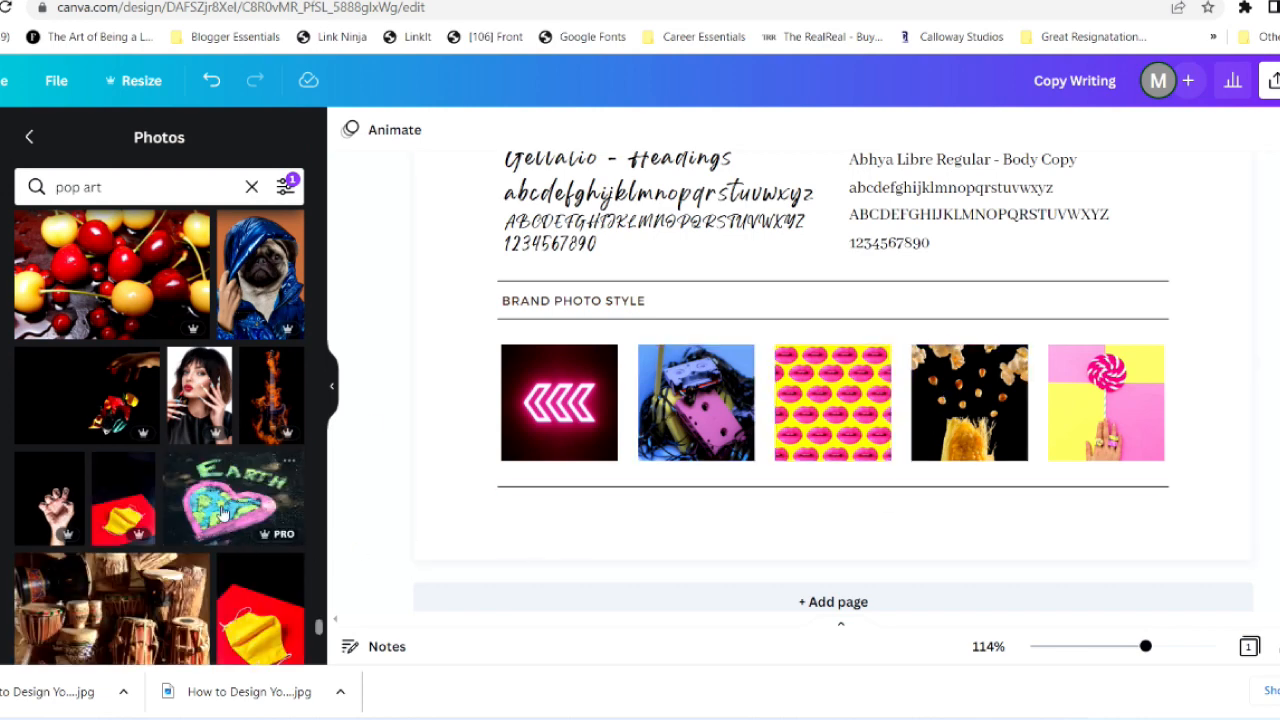
pyautogui.scroll(-3, 219, 481)
pyautogui.scroll(-1, 219, 481)
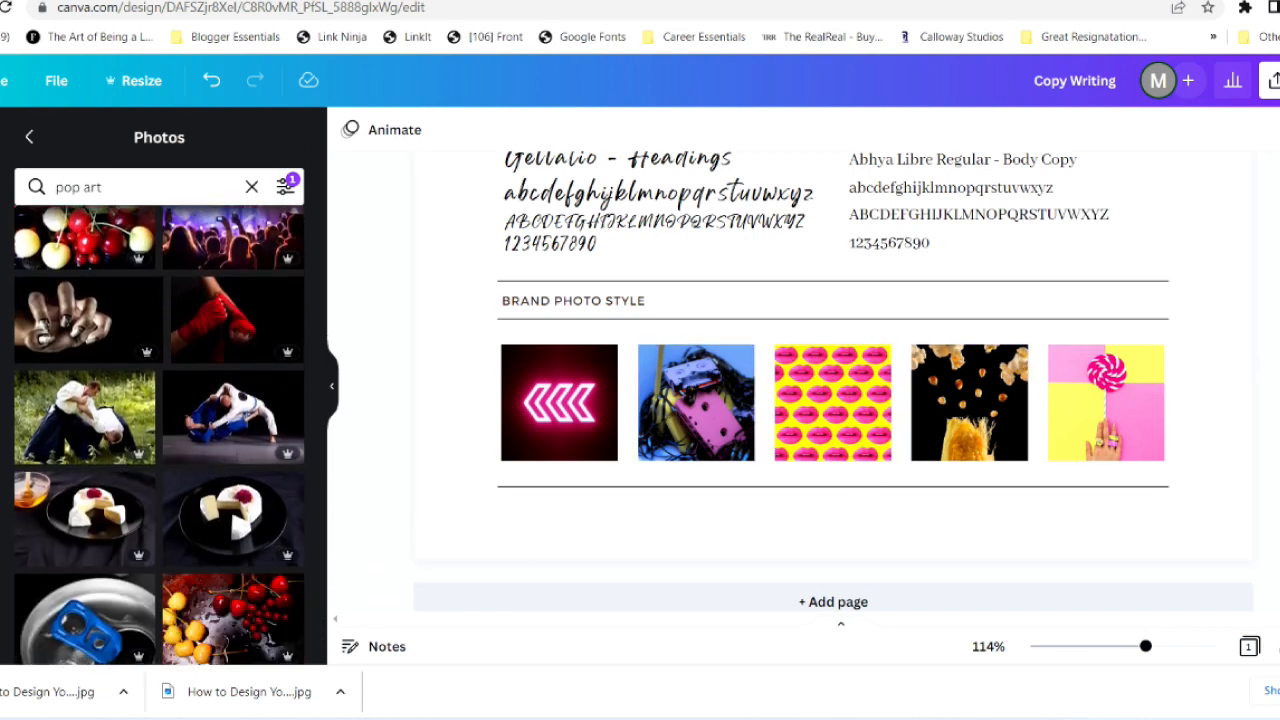
# Review the whole MBS Creates brand board, from header and logos through colour palette and fonts to brand photos
pyautogui.scroll(3, 833, 400)
pyautogui.moveTo(1146, 646); pyautogui.dragTo(1092, 646)
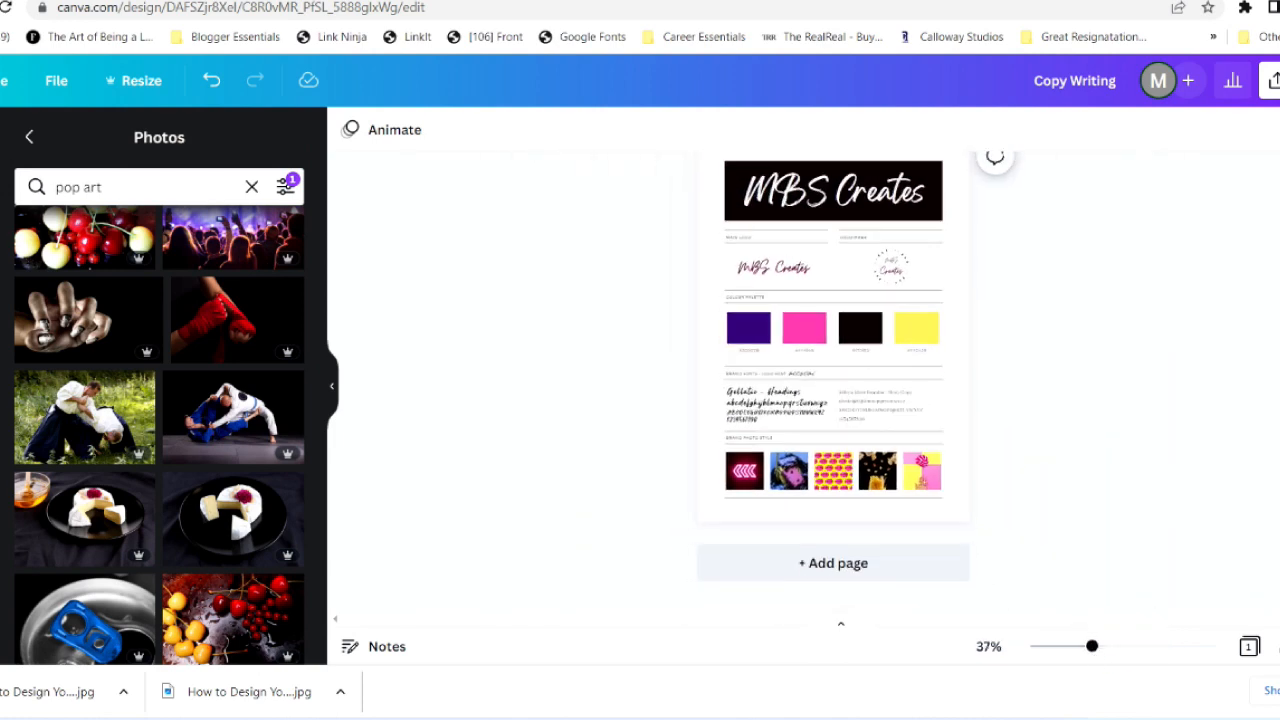
pyautogui.scroll(1, 833, 400)
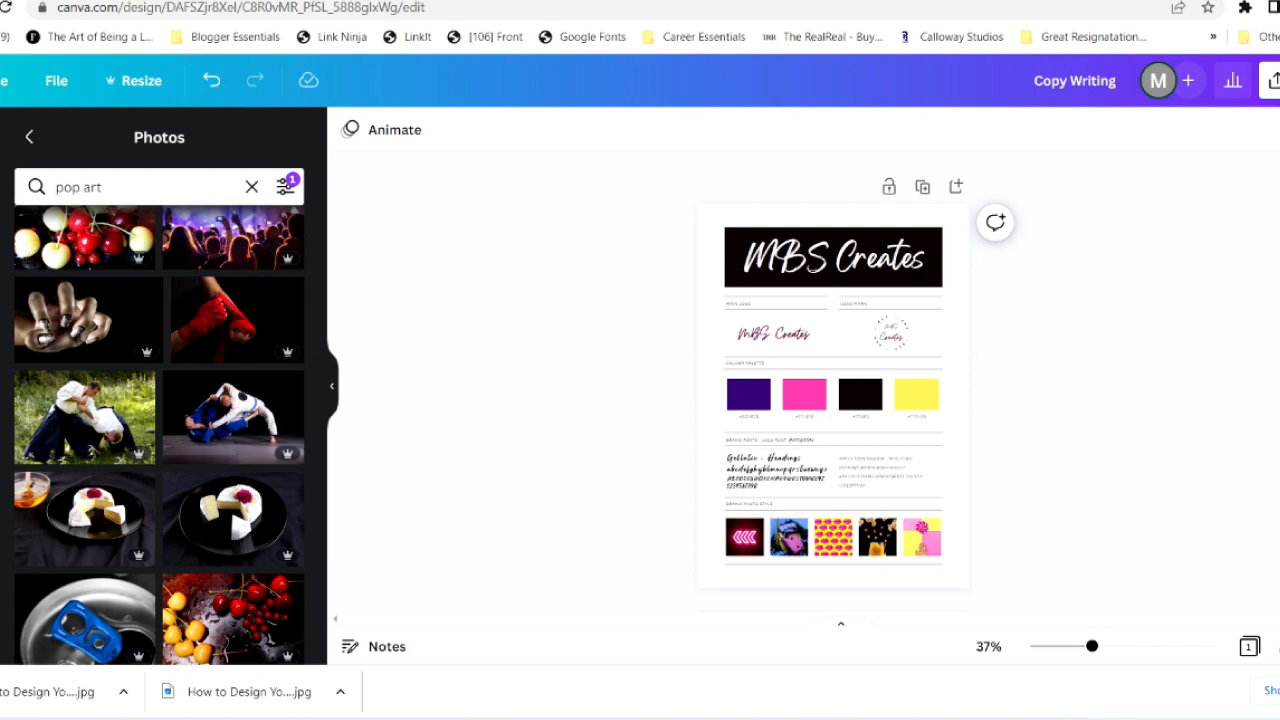
pyautogui.moveTo(1092, 646); pyautogui.dragTo(1136, 646)
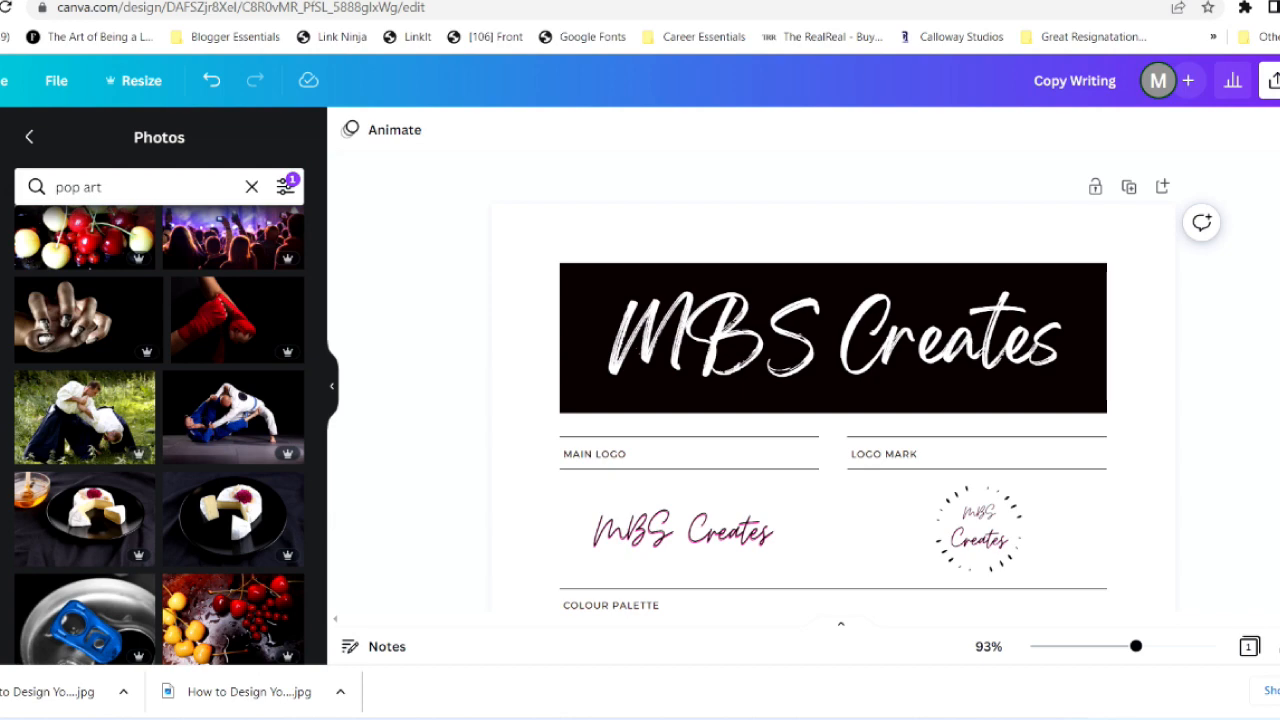
pyautogui.scroll(-5, 833, 381)
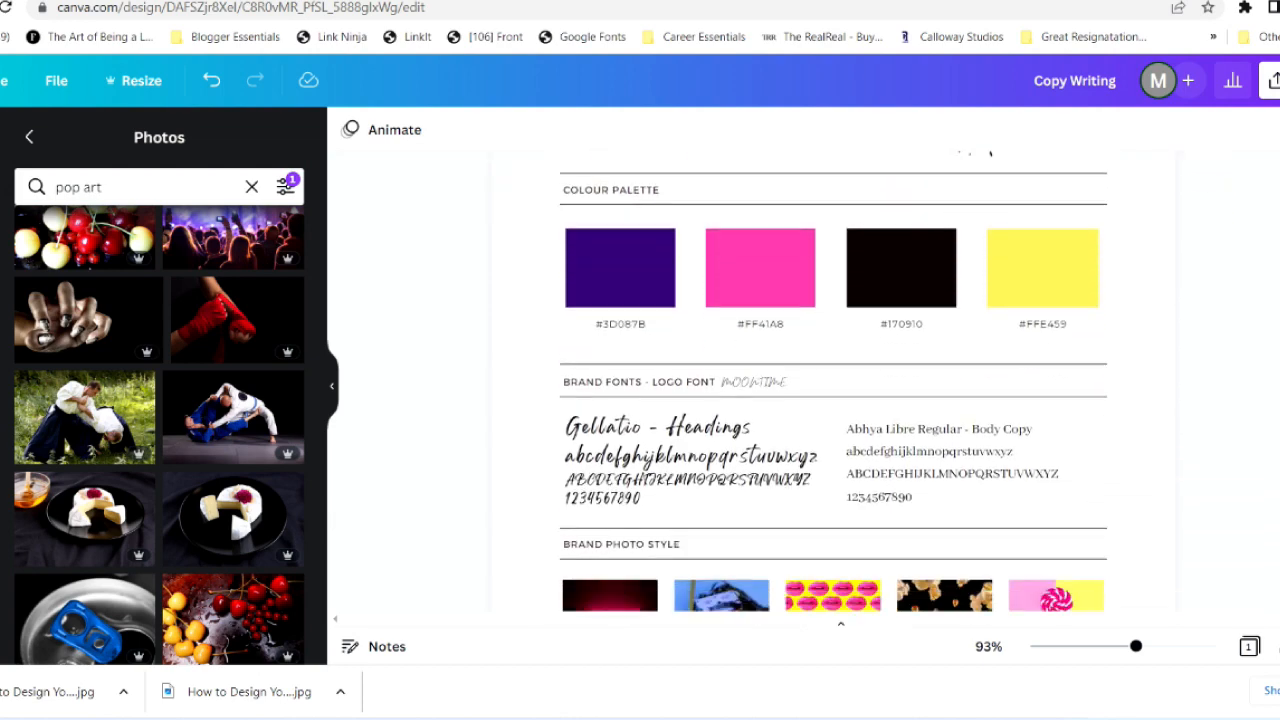
pyautogui.scroll(-3, 833, 381)
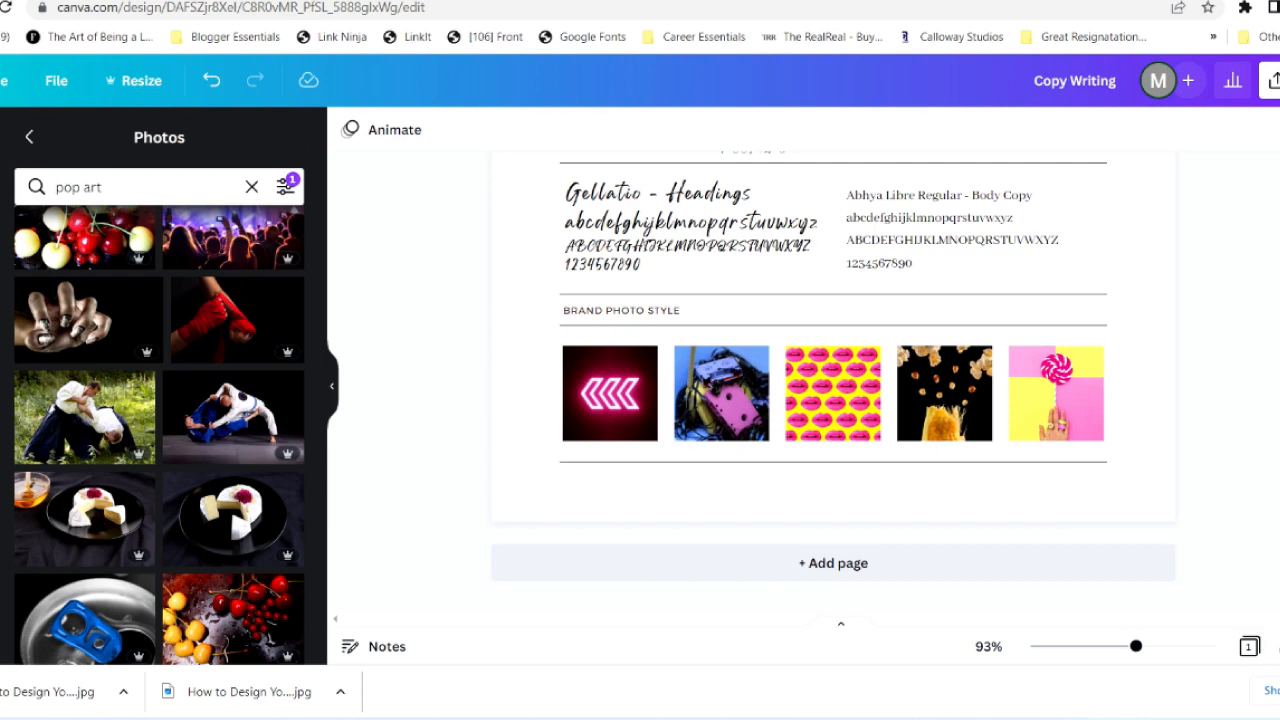
pyautogui.scroll(2, 833, 381)
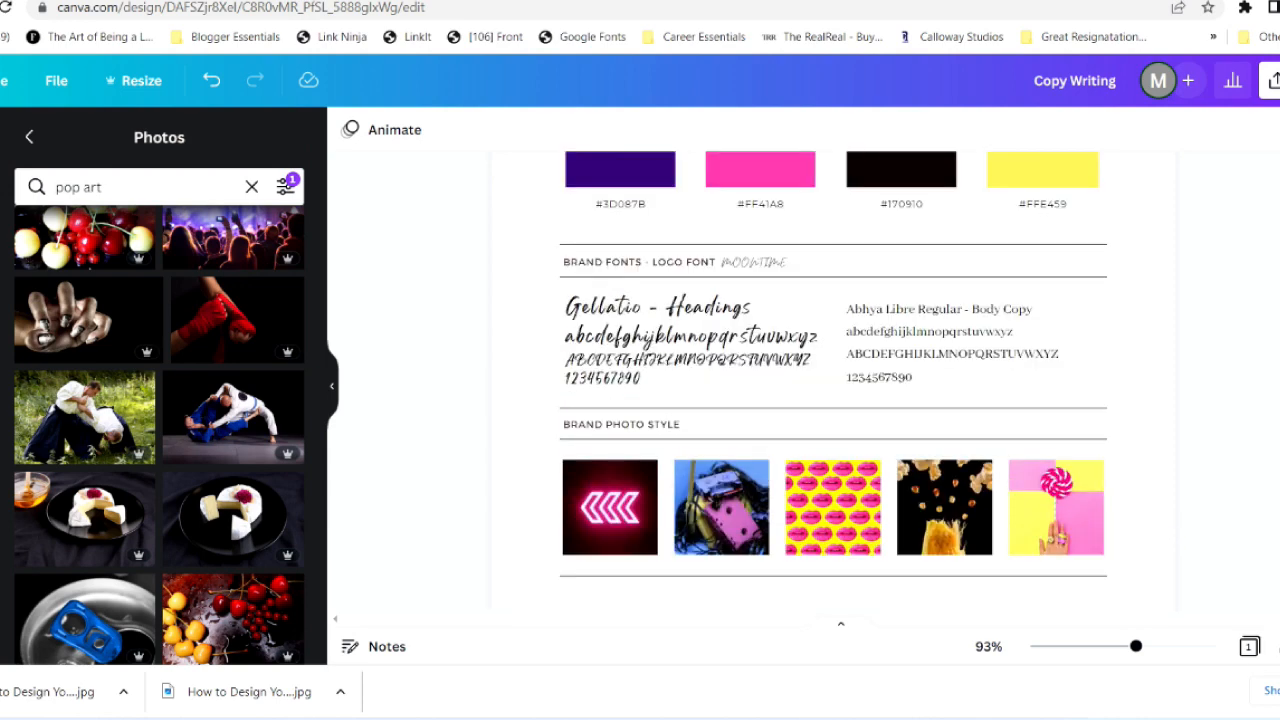
pyautogui.scroll(6, 833, 381)
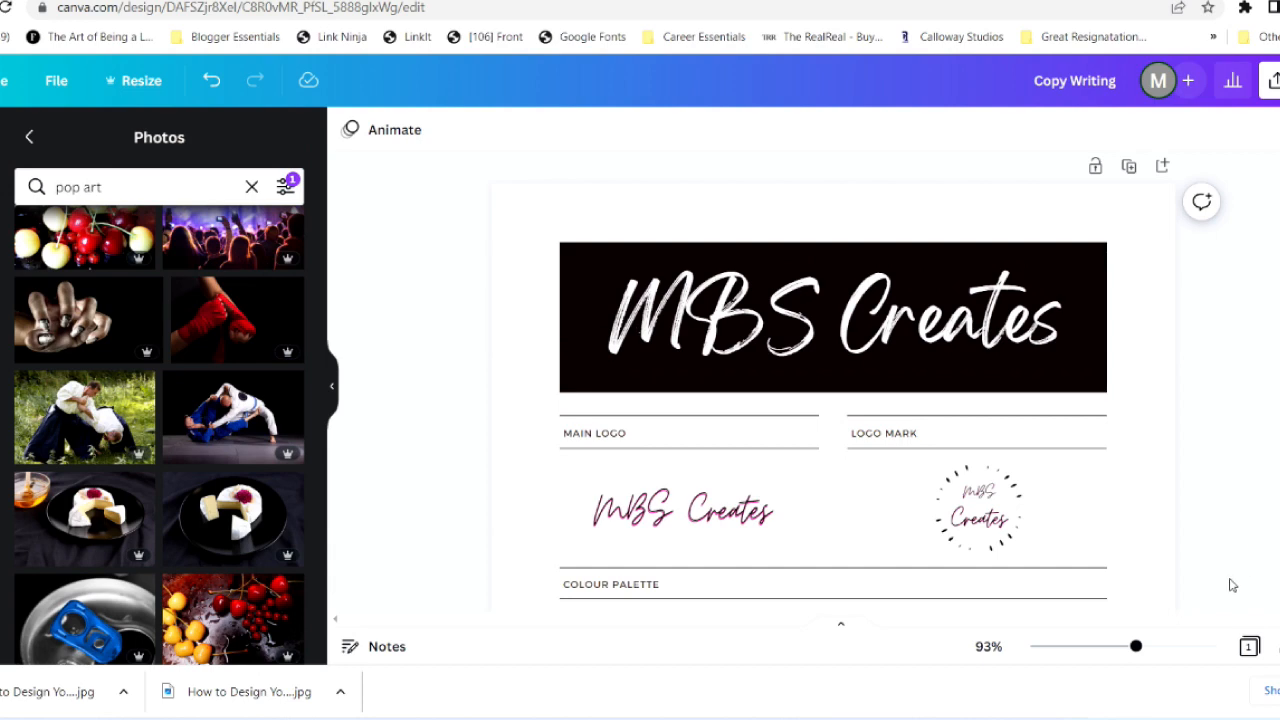
pyautogui.moveTo(1137, 648); pyautogui.dragTo(1113, 647)
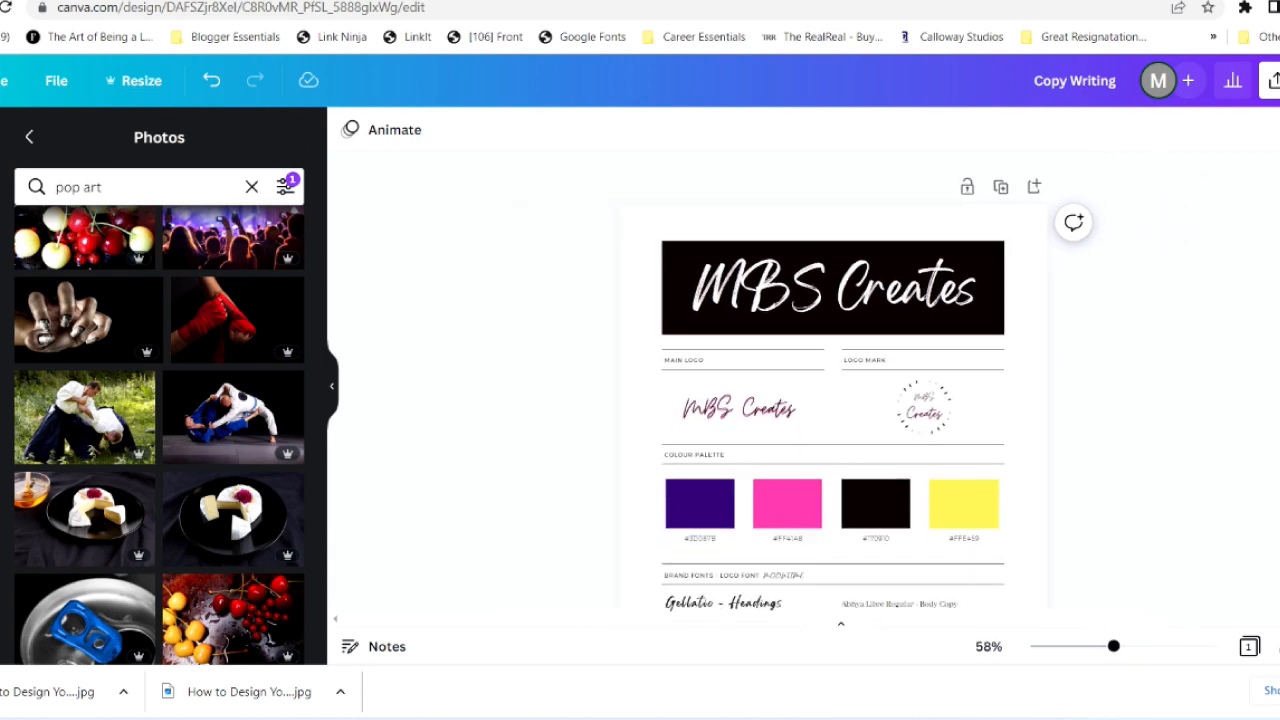
# Download the brand board as a PDF Standard file and dismiss the sharing panel
pyautogui.click(1272, 80)
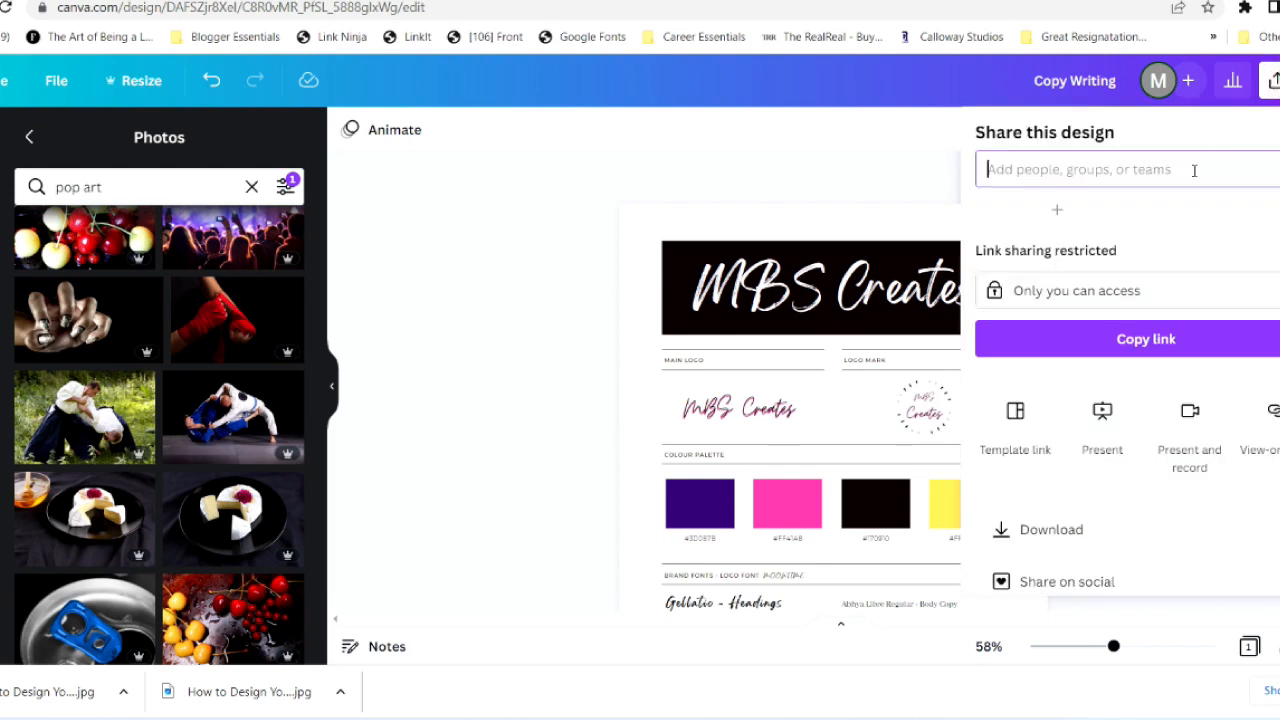
pyautogui.click(1066, 525)
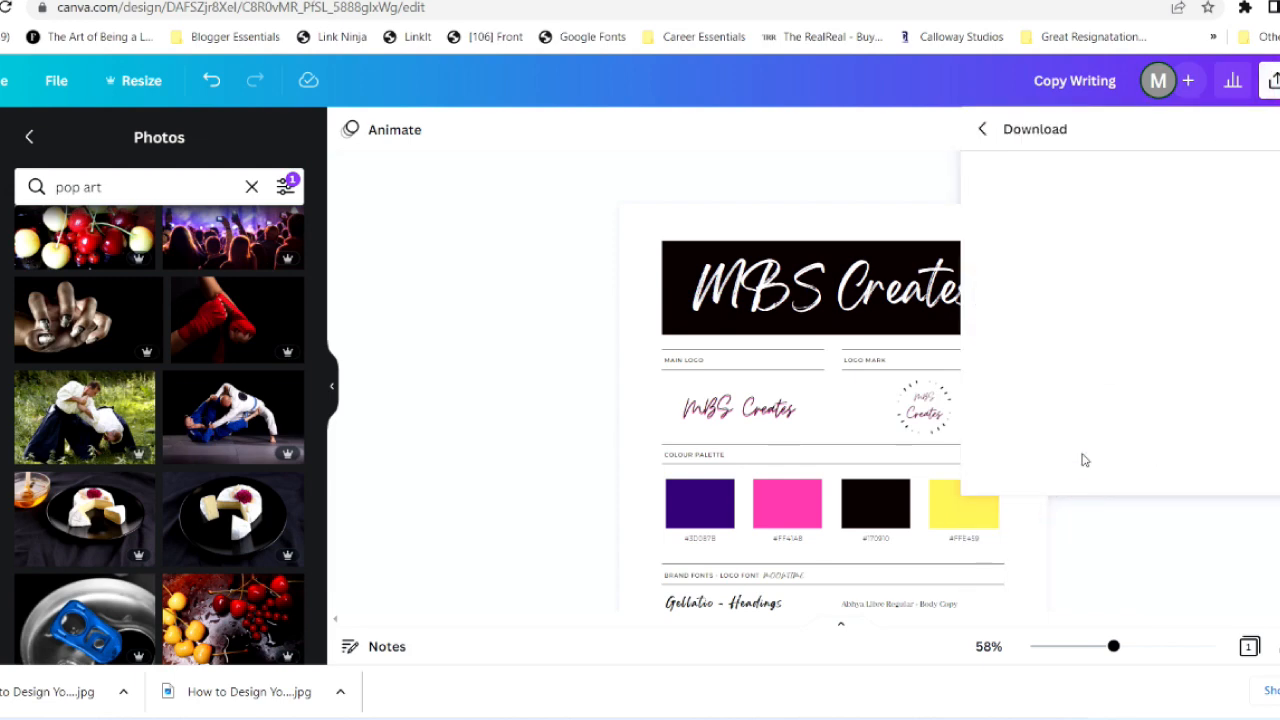
pyautogui.click(1173, 221)
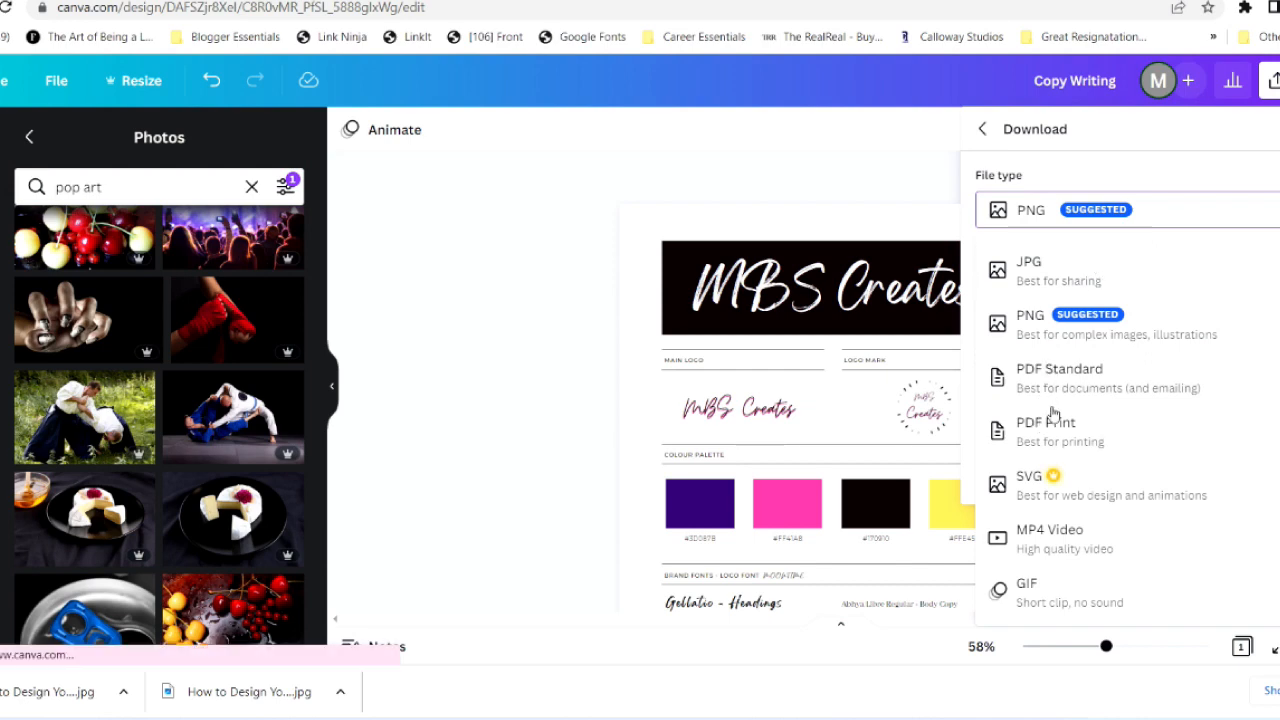
pyautogui.press('Escape')
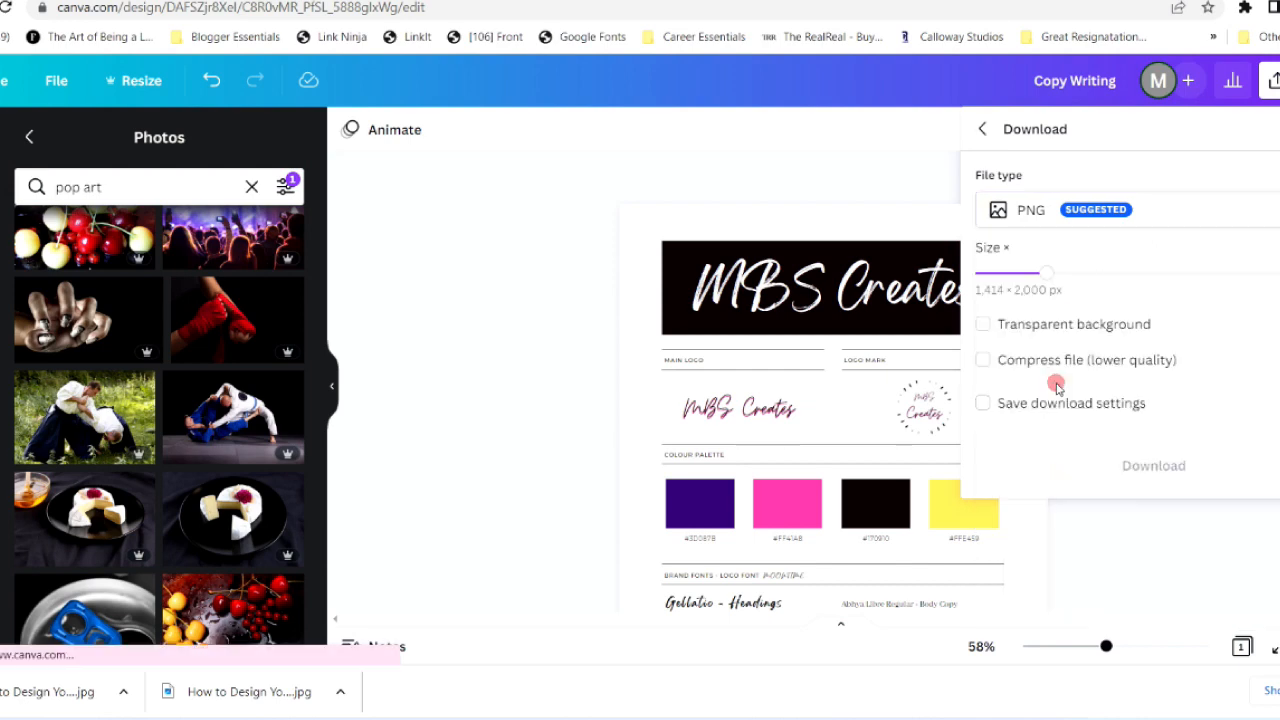
pyautogui.click(1123, 220)
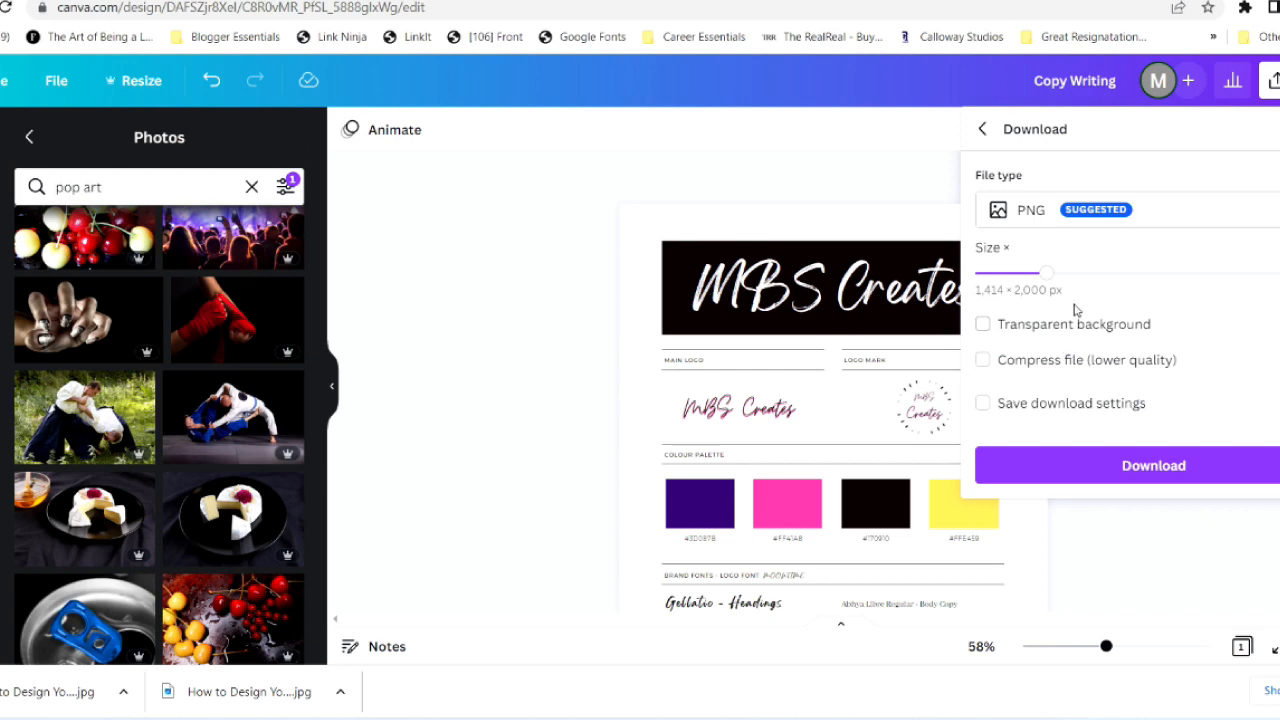
pyautogui.click(1130, 216)
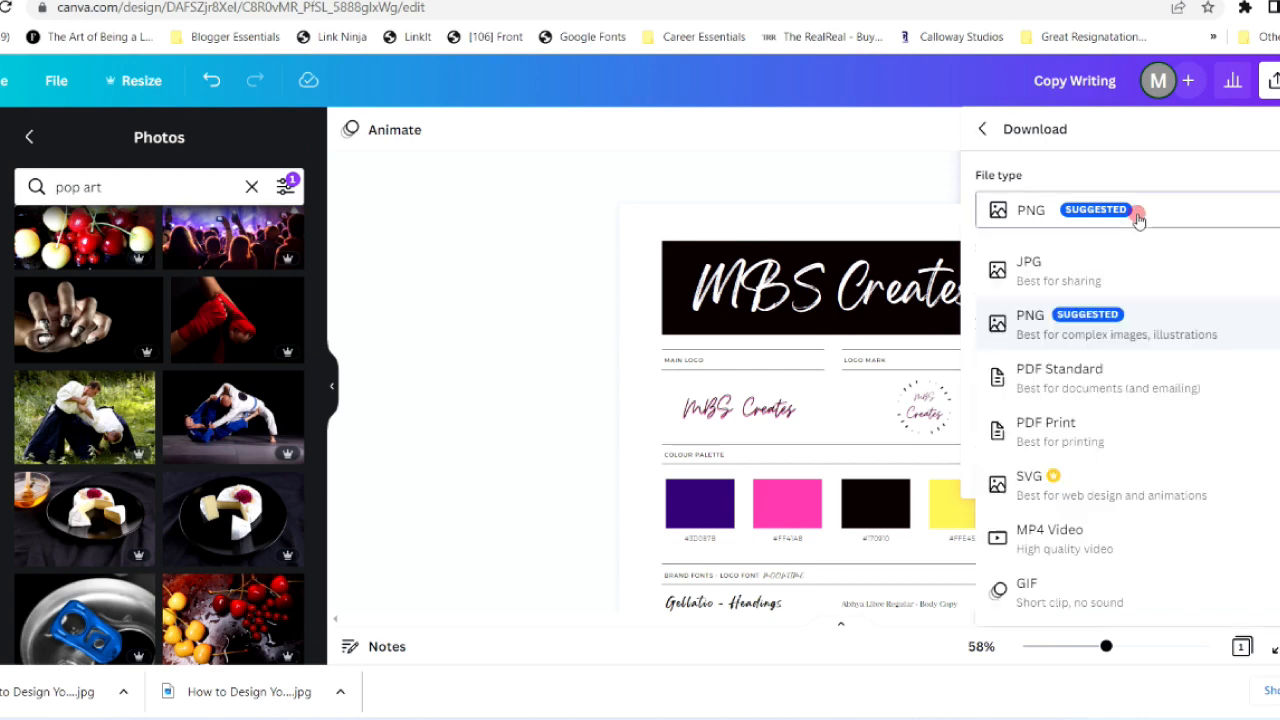
pyautogui.click(1068, 375)
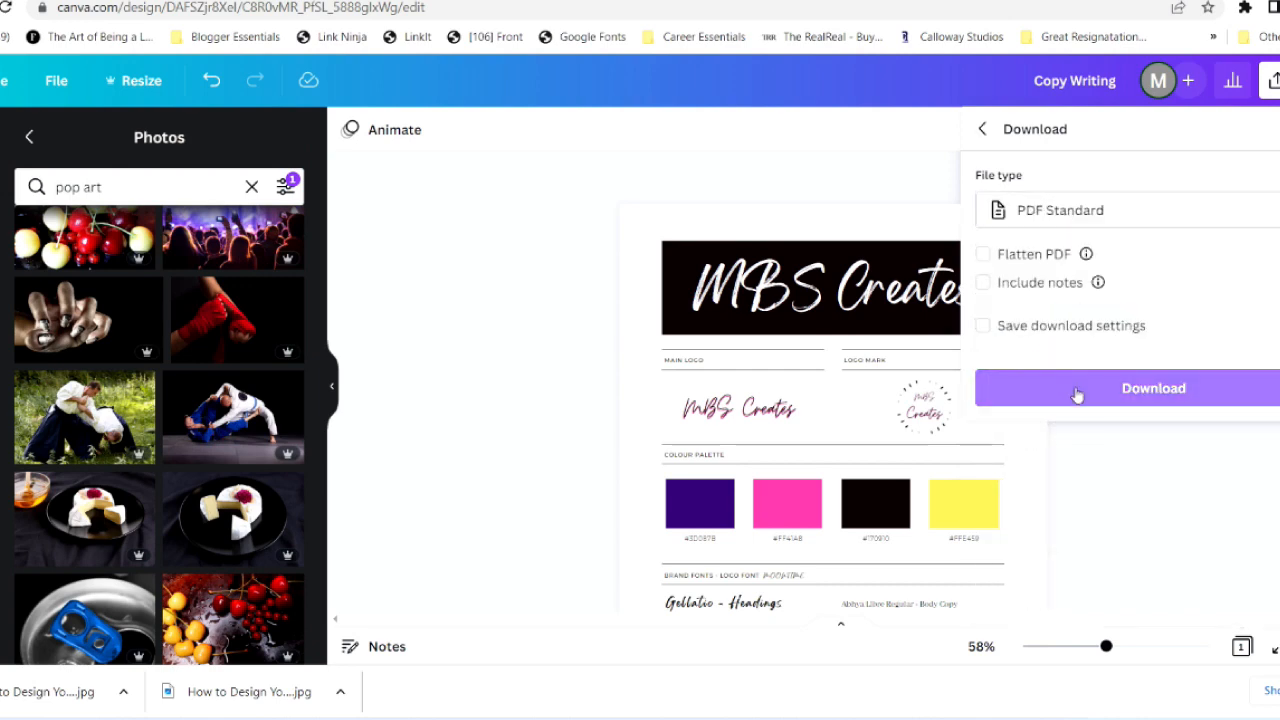
pyautogui.click(1100, 388)
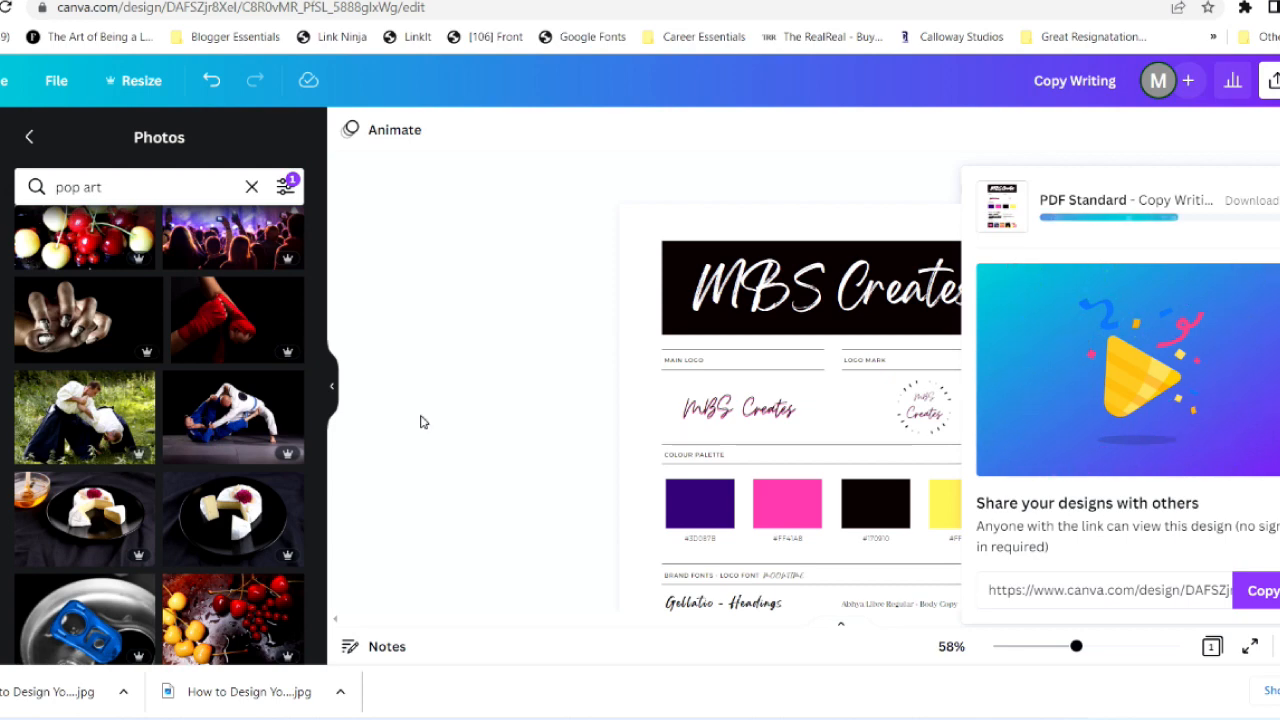
pyautogui.scroll(-2, 790, 430)
pyautogui.scroll(-1, 790, 430)
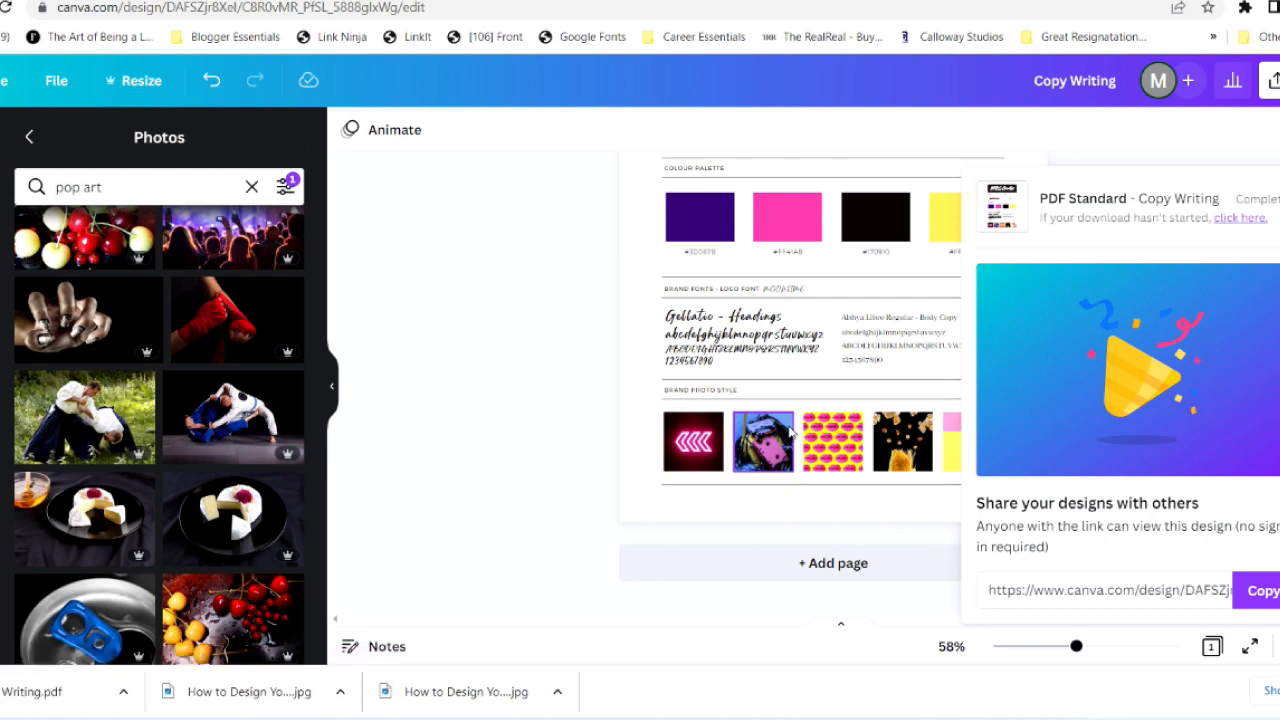
pyautogui.click(499, 277)
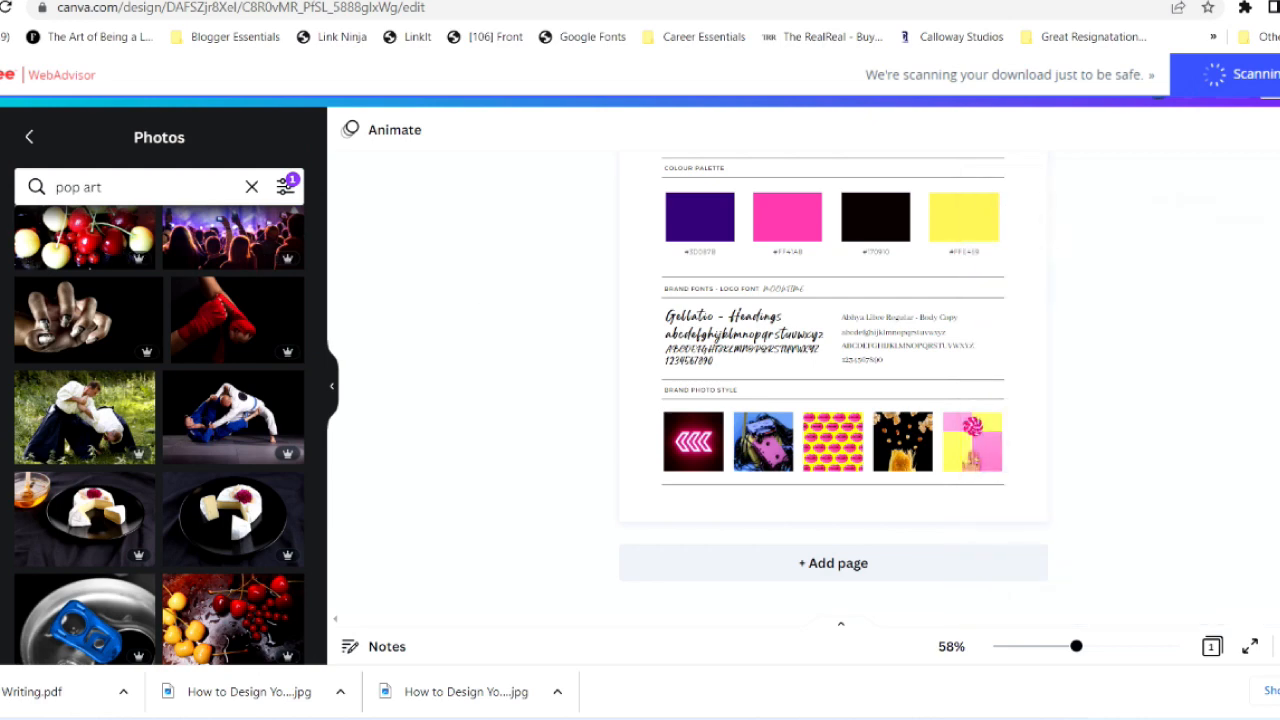
# Search the document templates for "brand design" and browse the alternative brand board layouts
pyautogui.click(2, 152)
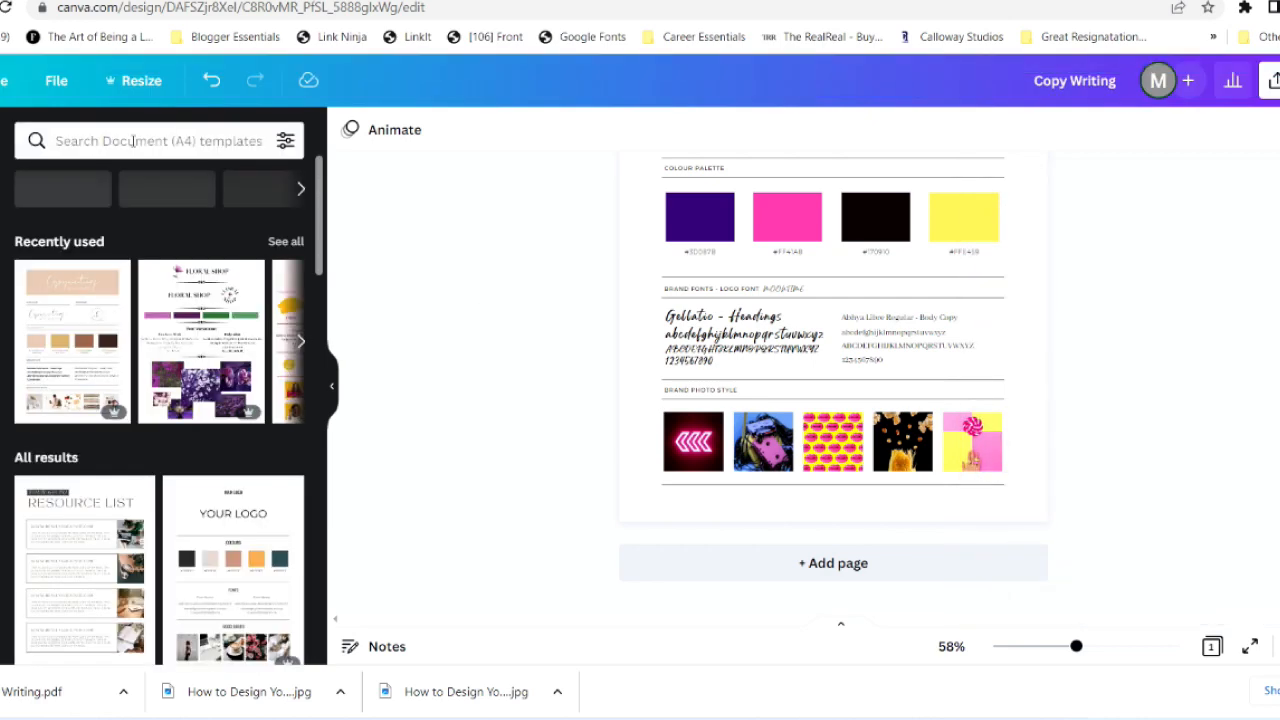
pyautogui.click(131, 140)
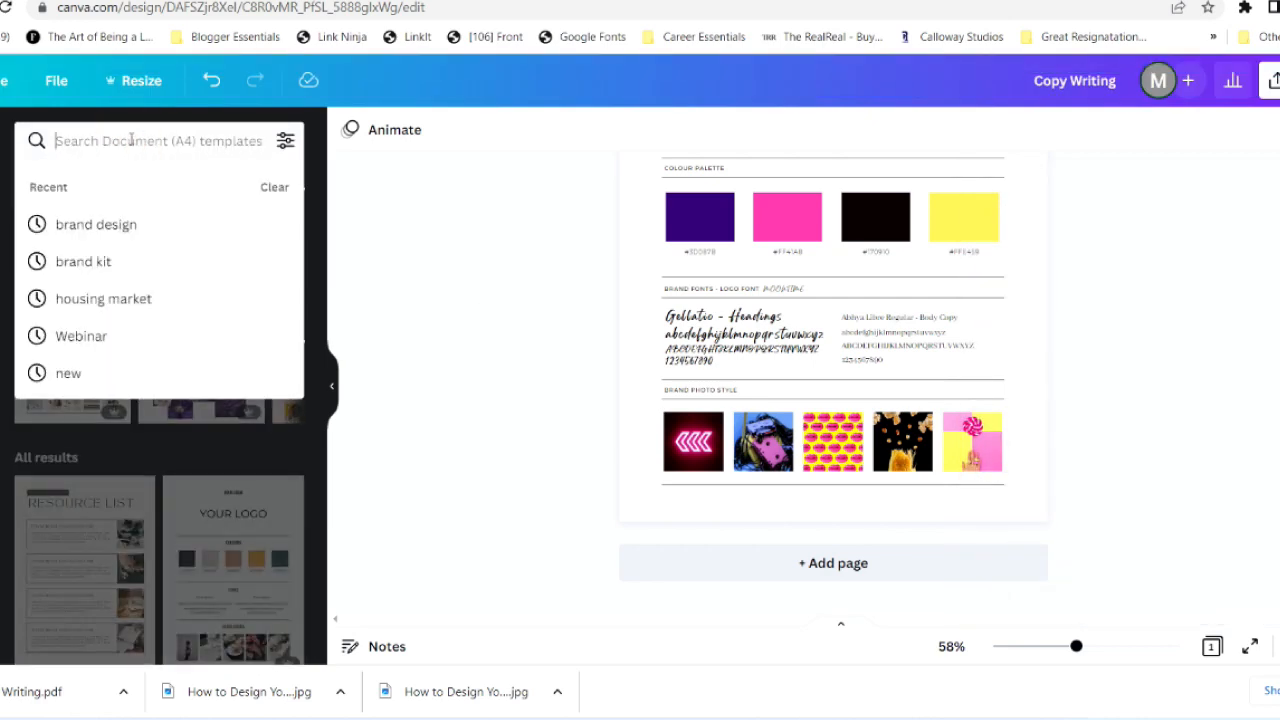
pyautogui.click(123, 232)
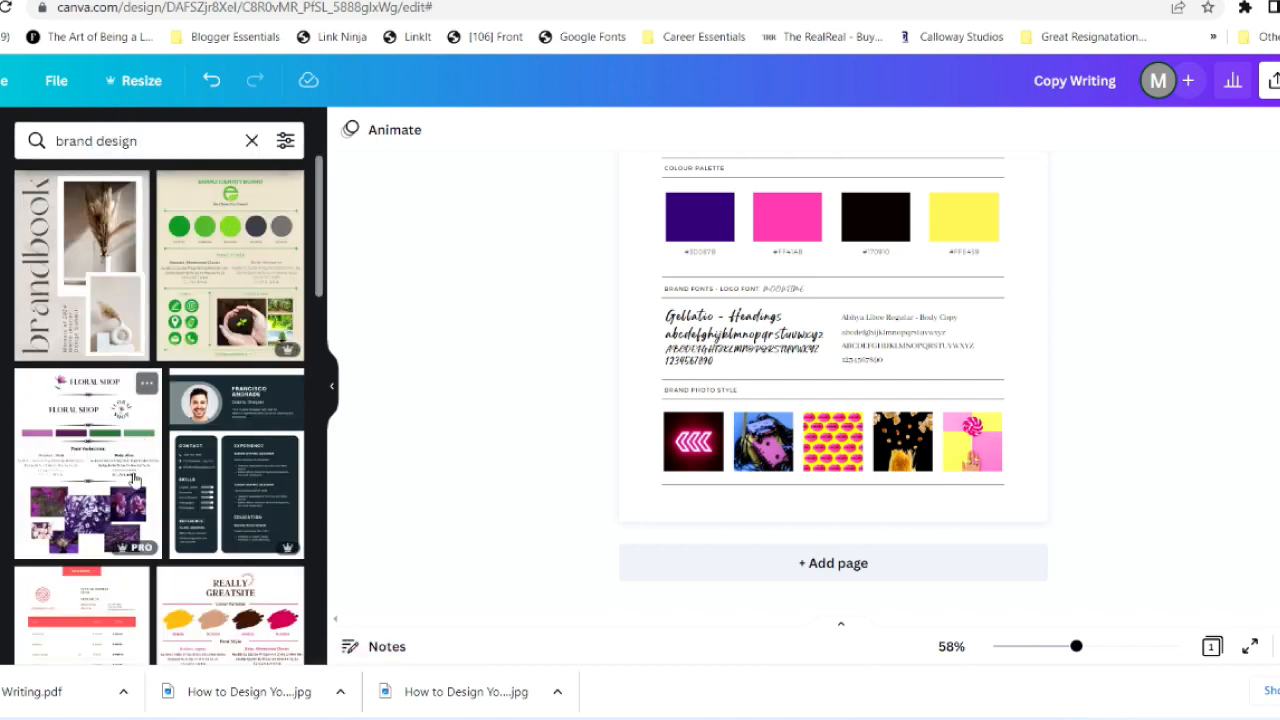
pyautogui.scroll(-2, 133, 480)
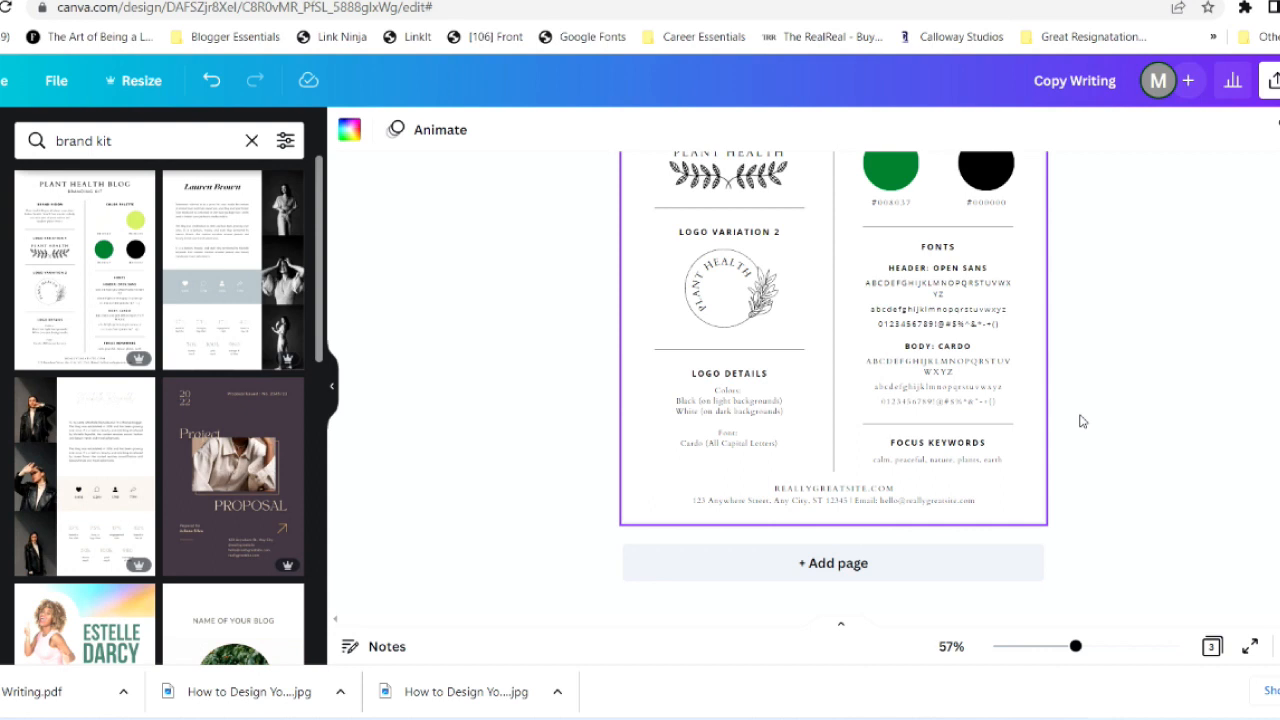